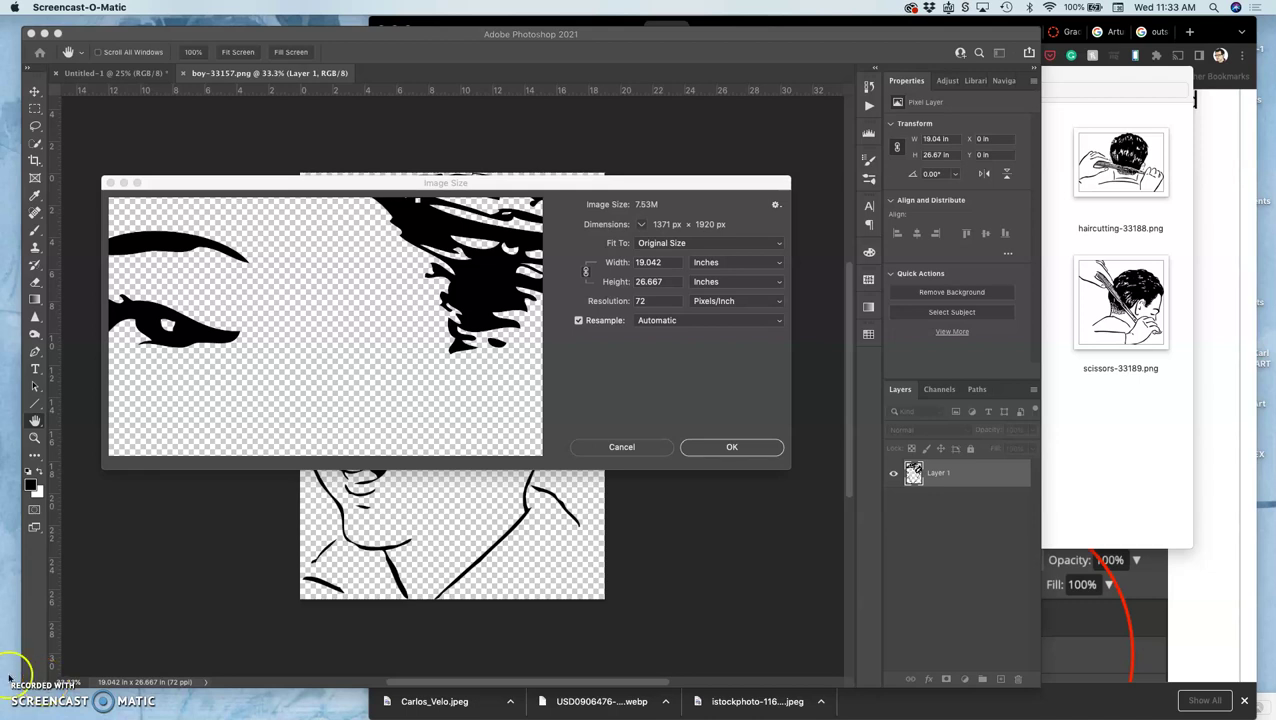
Close the open size settings dialog without changing anything.
{"action": "left_click", "coordinate": [731, 448]}
{"action": "mouse_move", "coordinate": [628, 252]}
{"action": "left_mouse_down"}
{"action": "mouse_move", "coordinate": [626, 148]}
{"action": "mouse_move", "coordinate": [640, 172]}
{"action": "left_mouse_up"}
{"action": "left_click", "coordinate": [630, 447]}
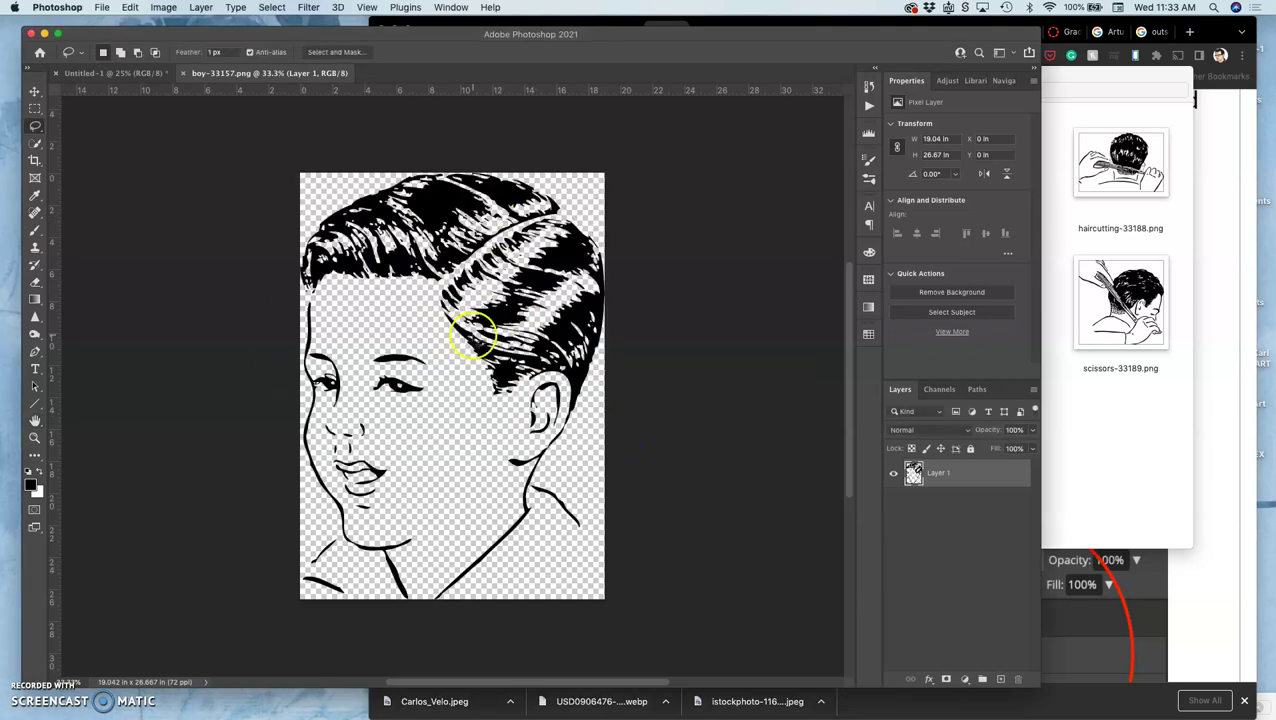
Set the boy image to 300 ppi with resampling off, giving 4.57 × 6.4 inches.
{"action": "left_click", "coordinate": [164, 8]}
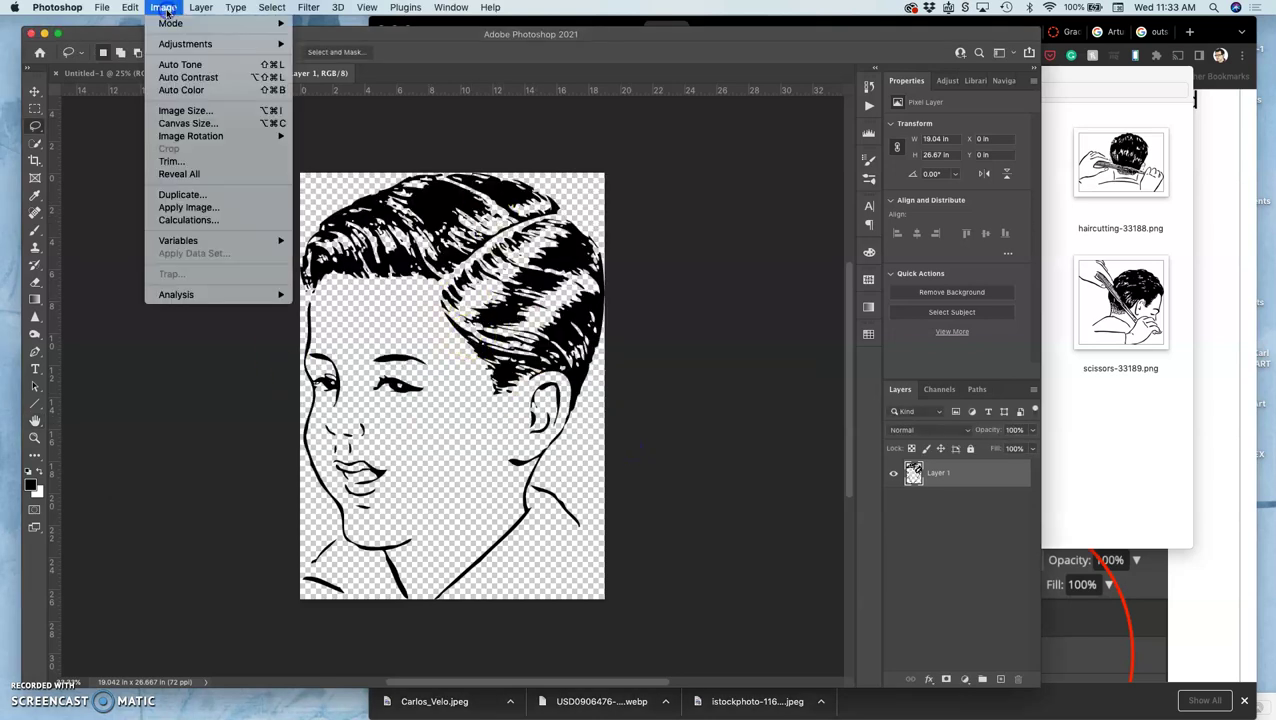
{"action": "left_click", "coordinate": [186, 110]}
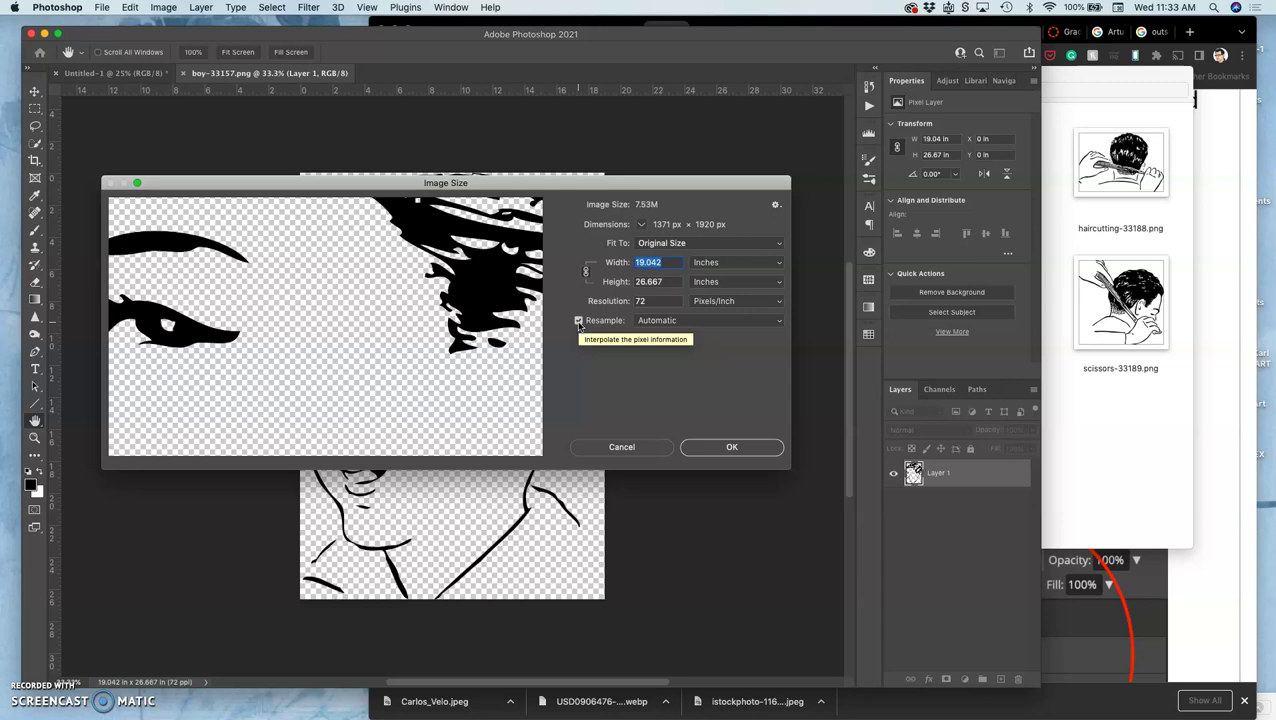
{"action": "left_click", "coordinate": [578, 321]}
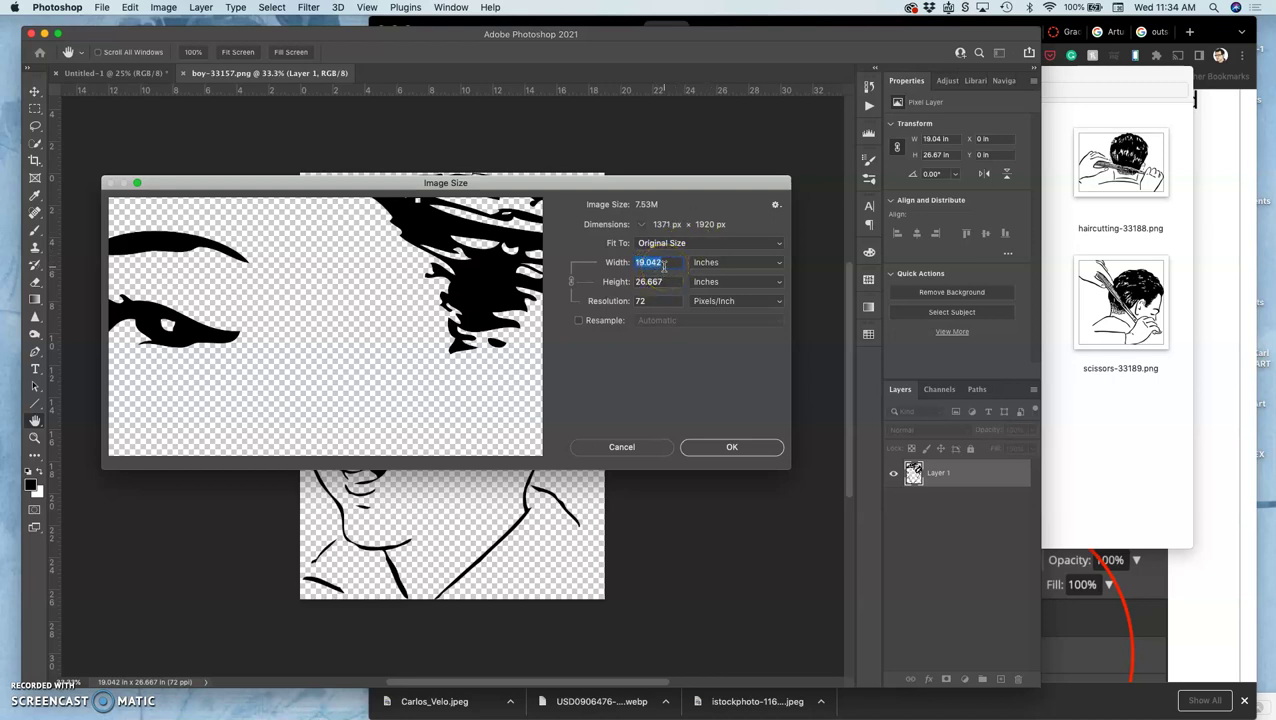
{"action": "type", "text": "8"}
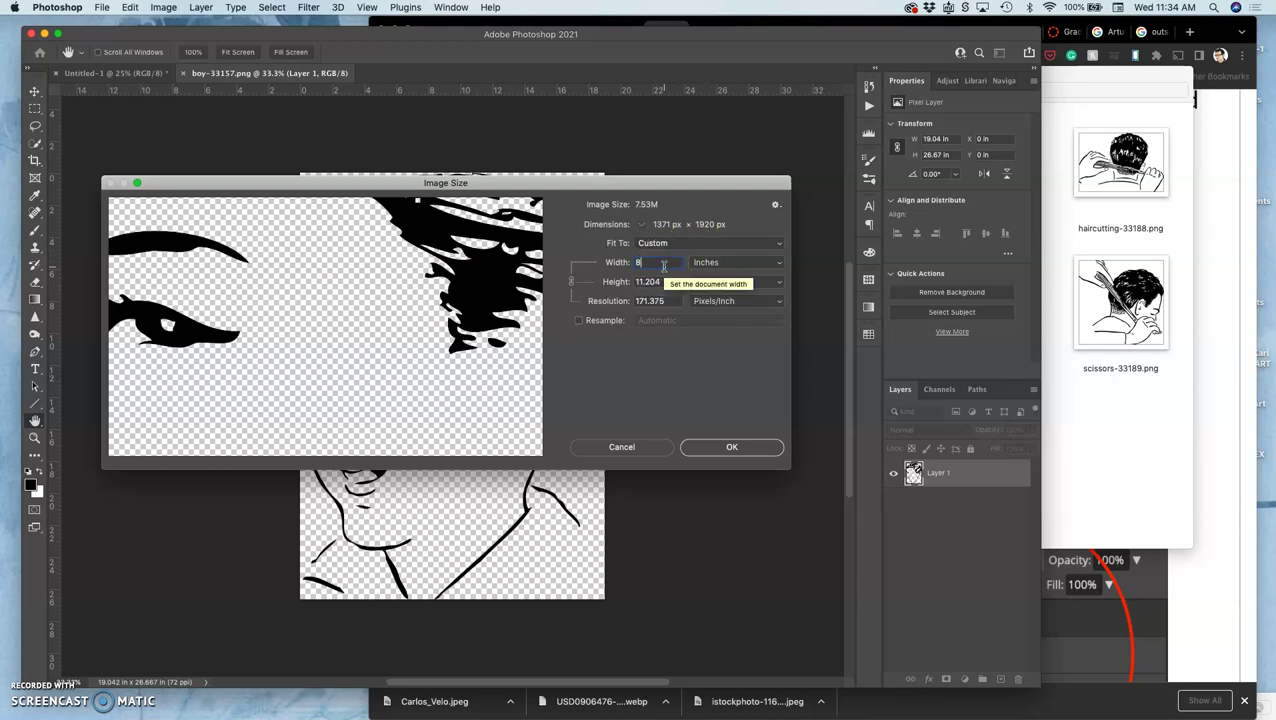
{"action": "left_click", "coordinate": [636, 283]}
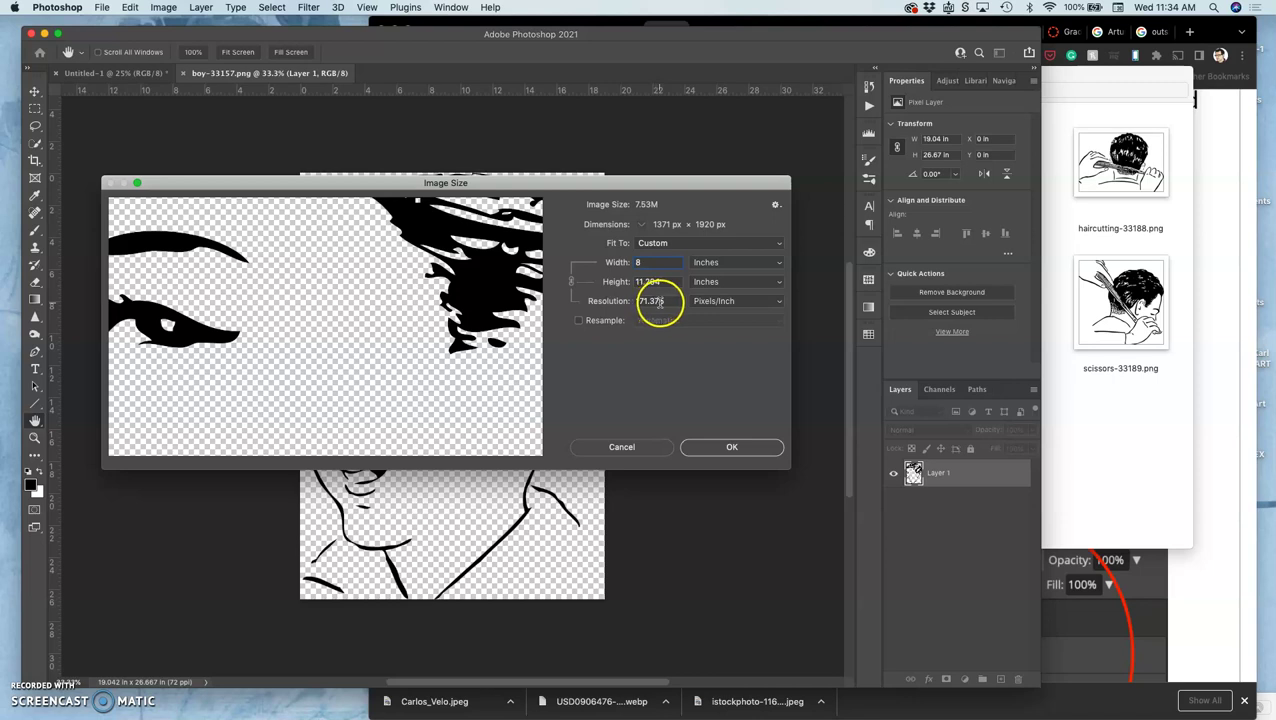
{"action": "double_click", "coordinate": [645, 302]}
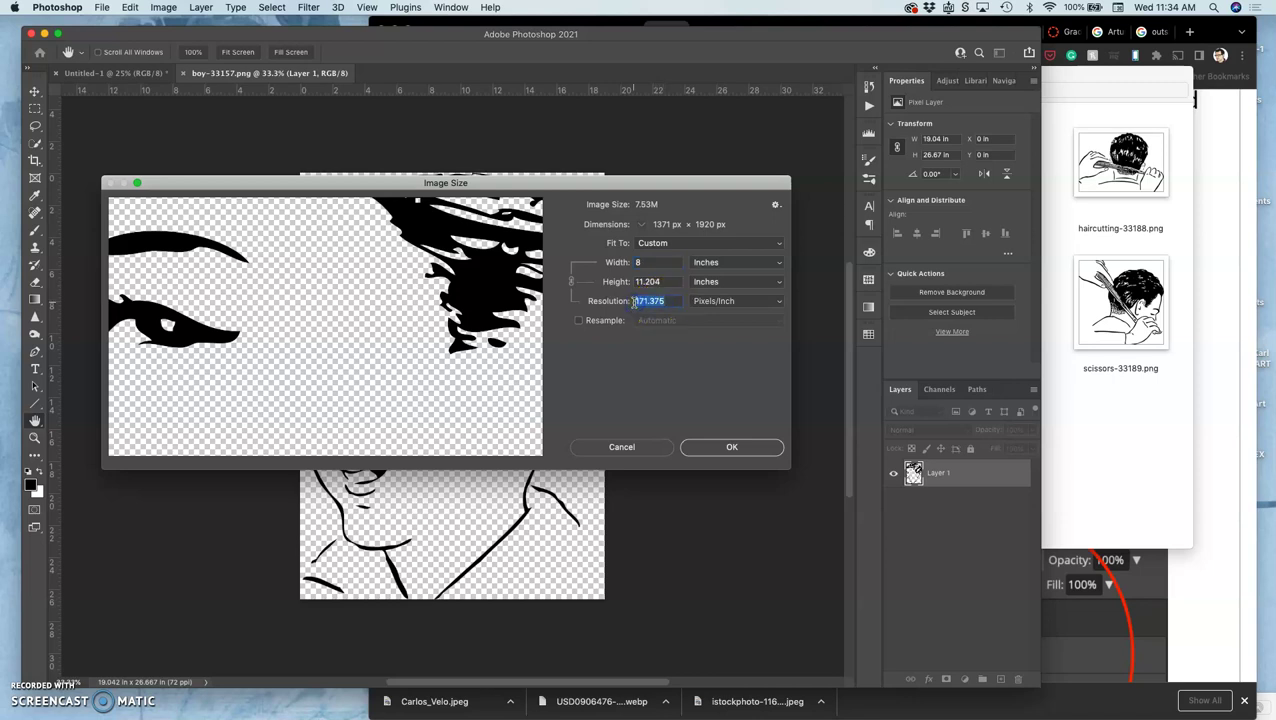
{"action": "type", "text": "3"}
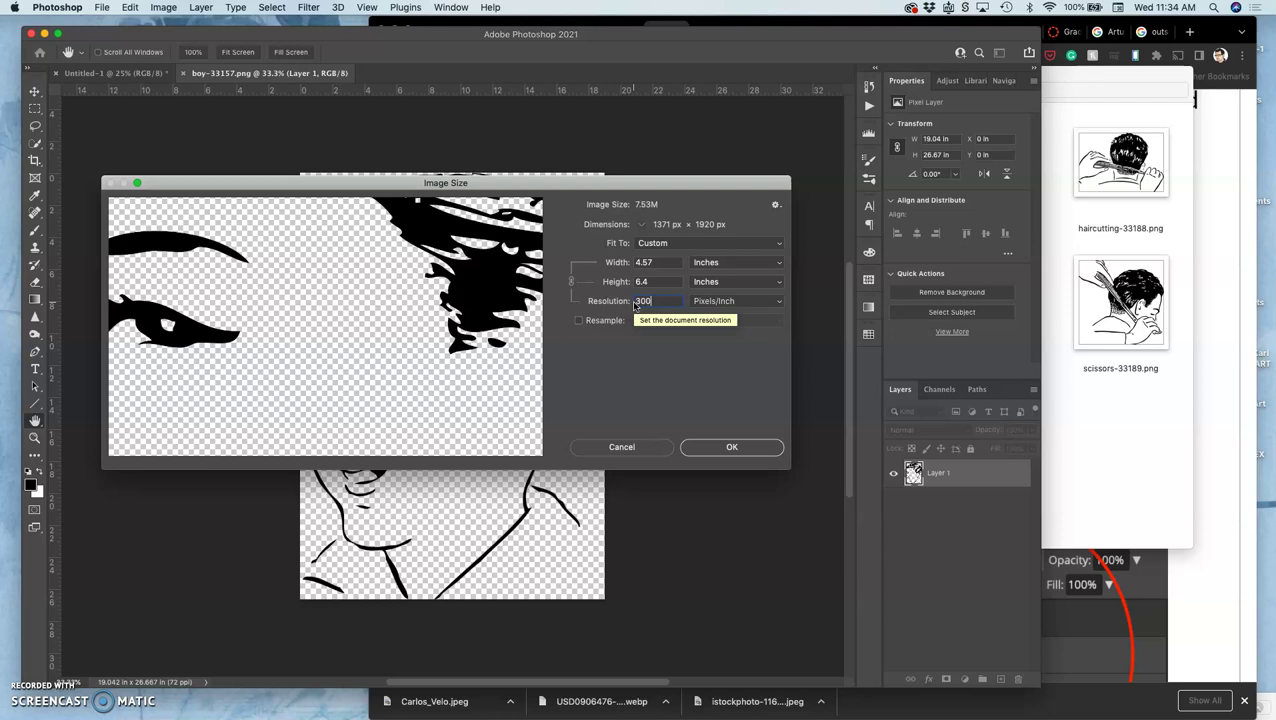
{"action": "type", "text": "00"}
{"action": "left_click", "coordinate": [634, 263]}
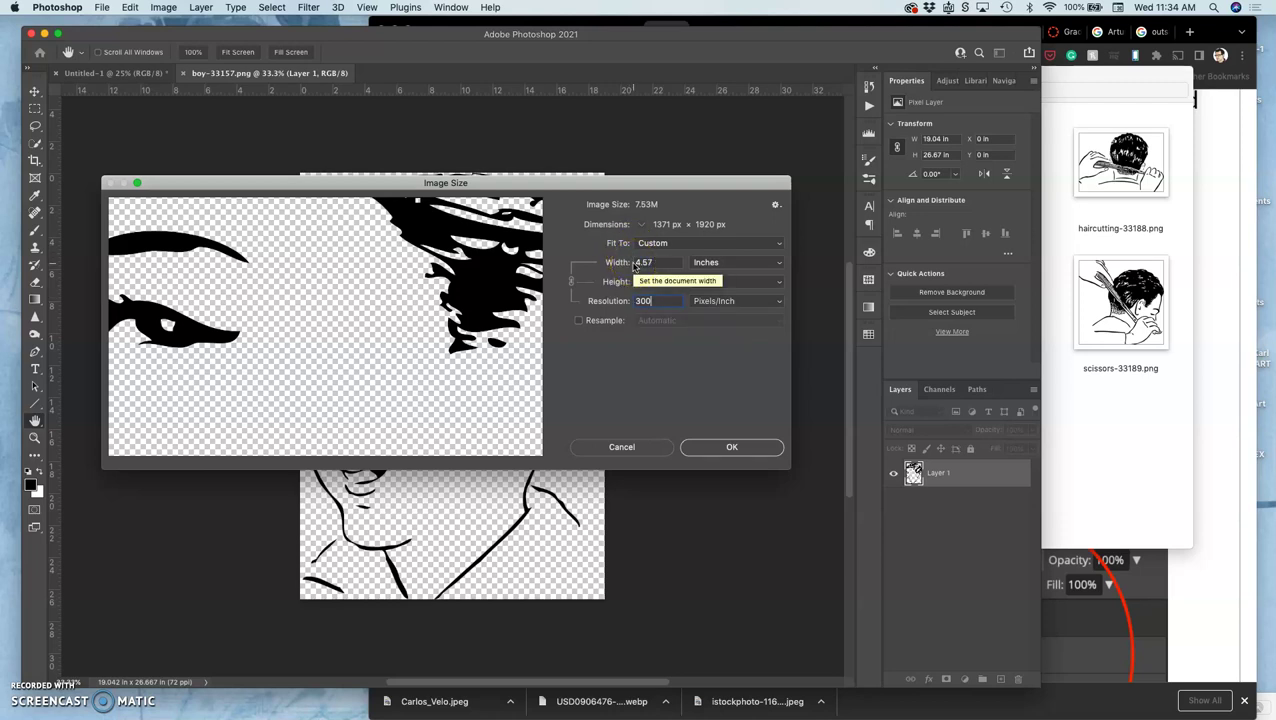
{"action": "left_click", "coordinate": [652, 283]}
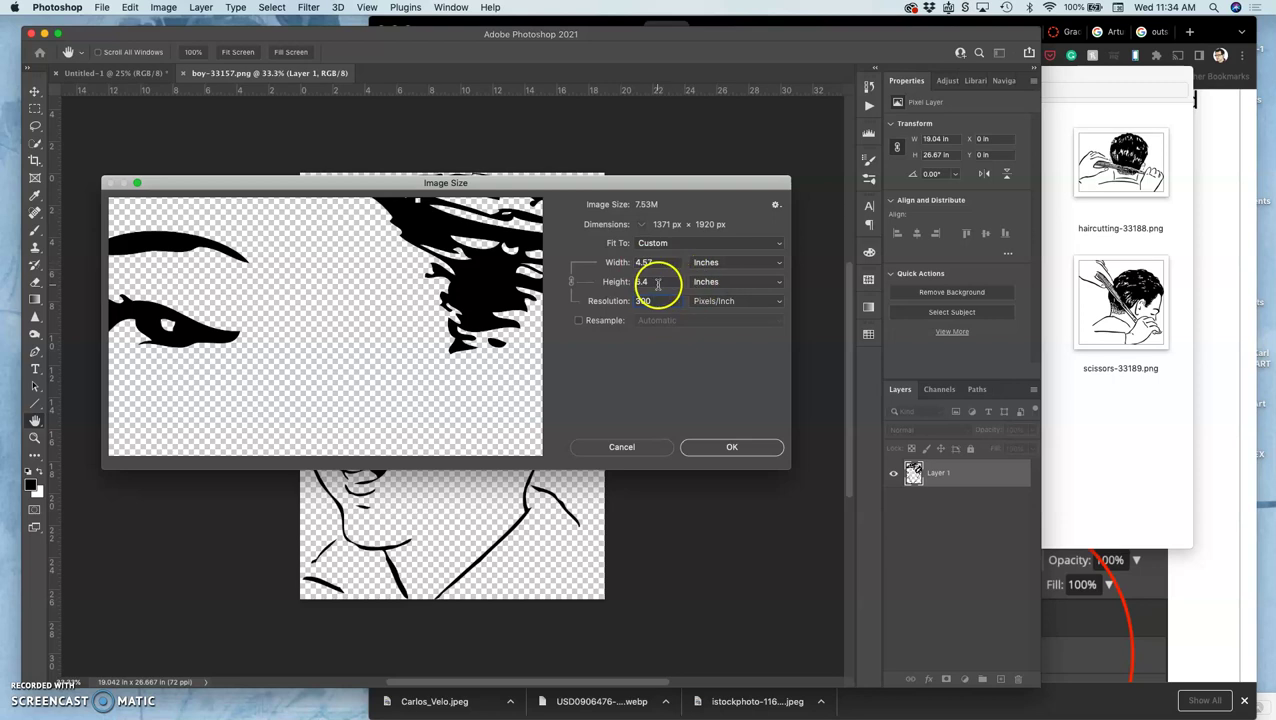
{"action": "left_click", "coordinate": [751, 451]}
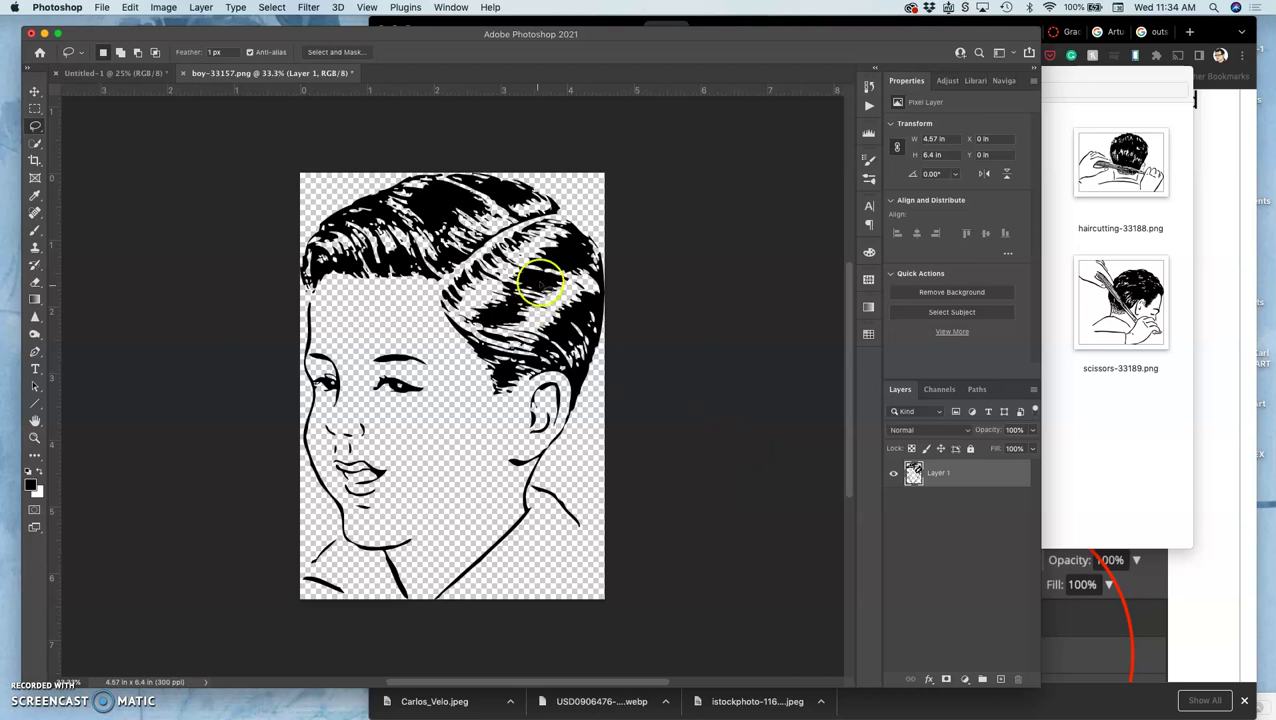
Set the boy canvas to 10 × 10 inches and fit the enlarged canvas on screen.
{"action": "left_click", "coordinate": [155, 8]}
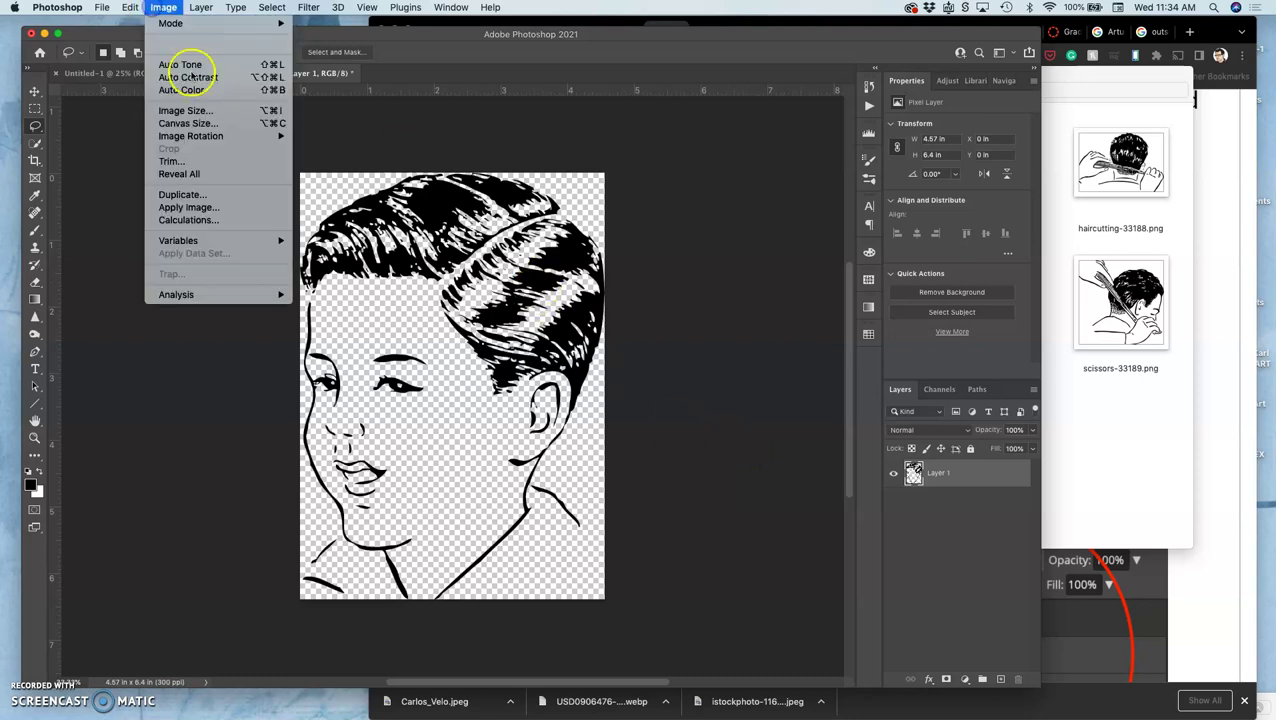
{"action": "left_click", "coordinate": [183, 124]}
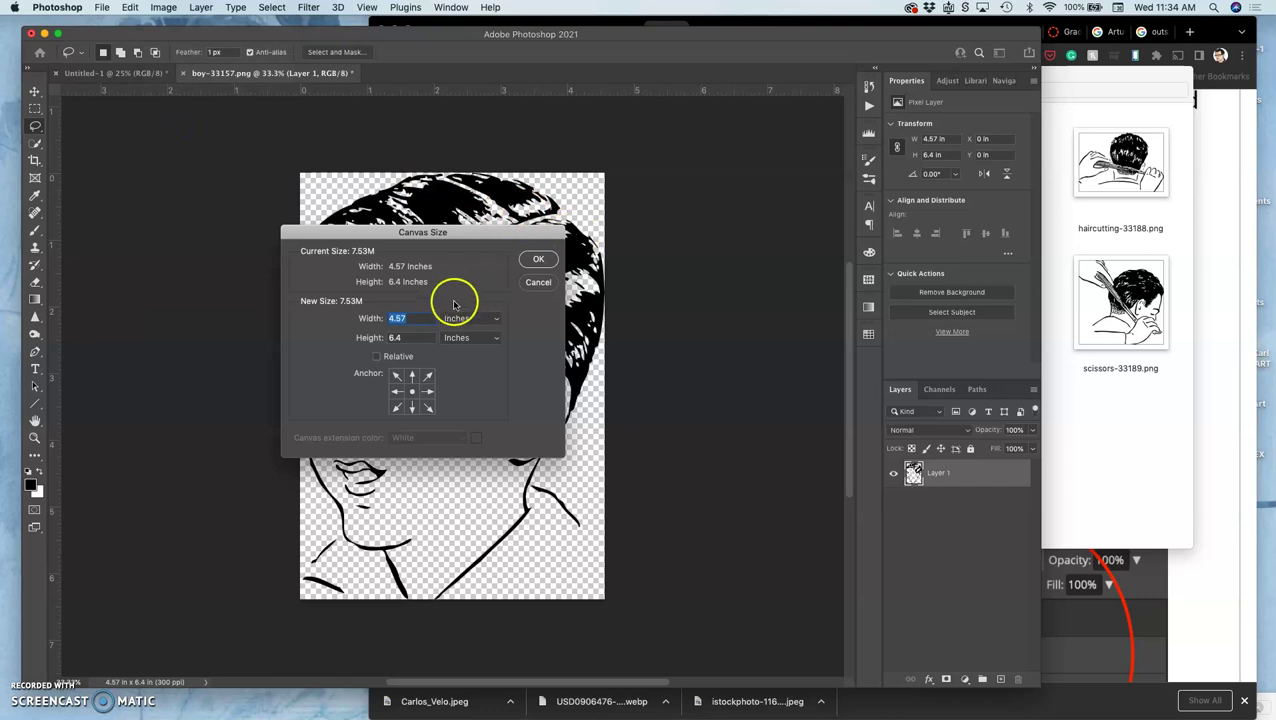
{"action": "left_click_drag", "start_coordinate": [410, 318], "coordinate": [380, 338]}
{"action": "type", "text": "8"}
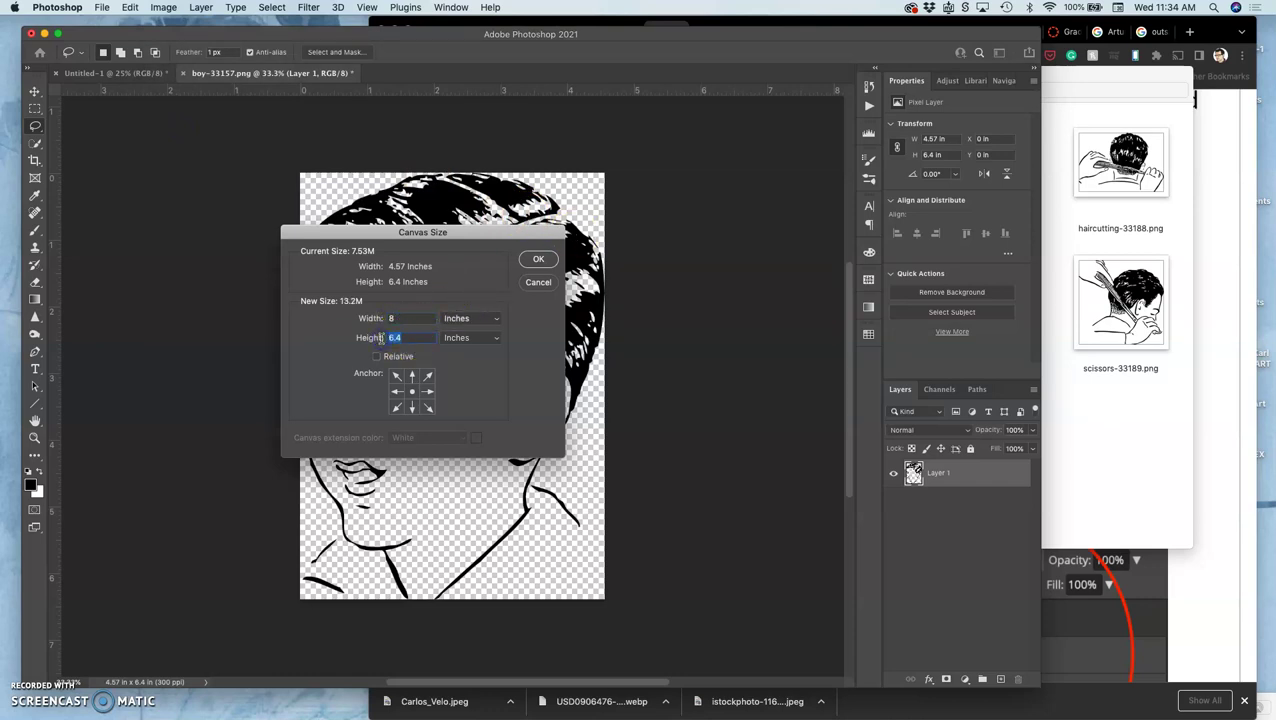
{"action": "type", "text": "10"}
{"action": "double_click", "coordinate": [390, 319]}
{"action": "type", "text": "10"}
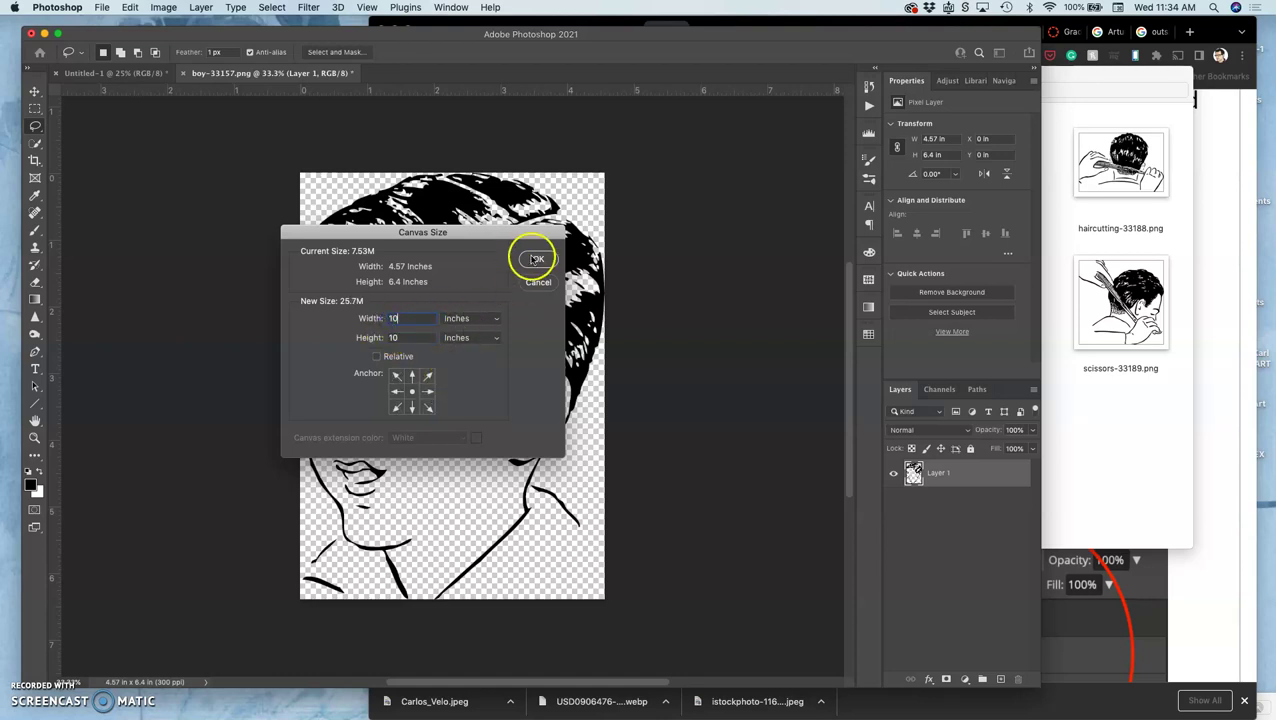
{"action": "left_click", "coordinate": [535, 259]}
{"action": "key", "text": "super+0"}
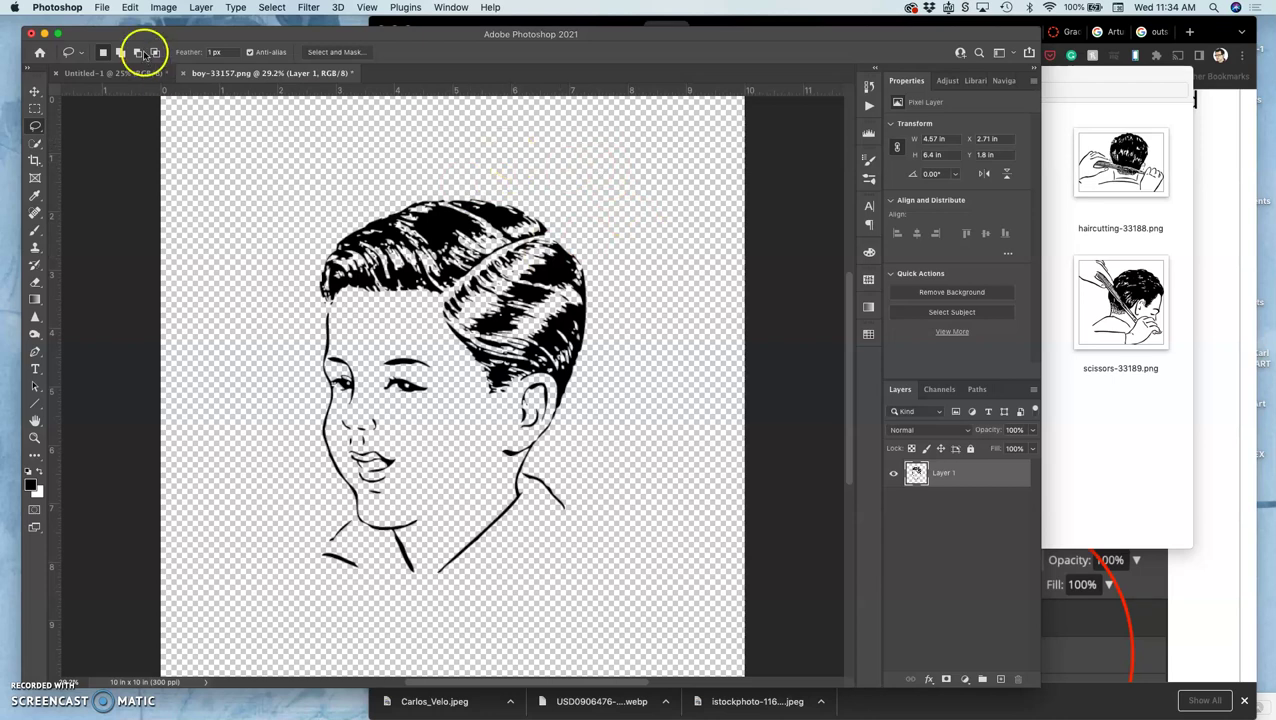
Resample Untitled-1 to 10 × 10 inches at 350 ppi, then zoom out to see it.
{"action": "left_click", "coordinate": [125, 73]}
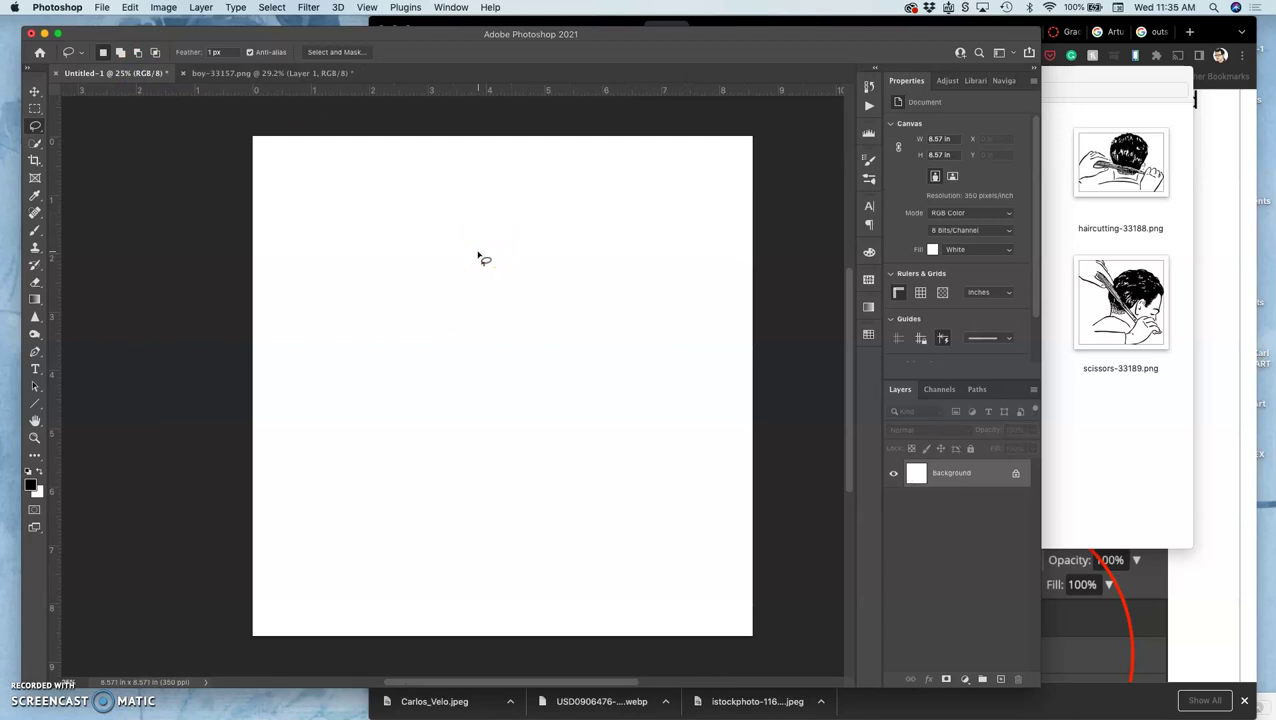
{"action": "left_click", "coordinate": [163, 8]}
{"action": "left_click", "coordinate": [184, 110]}
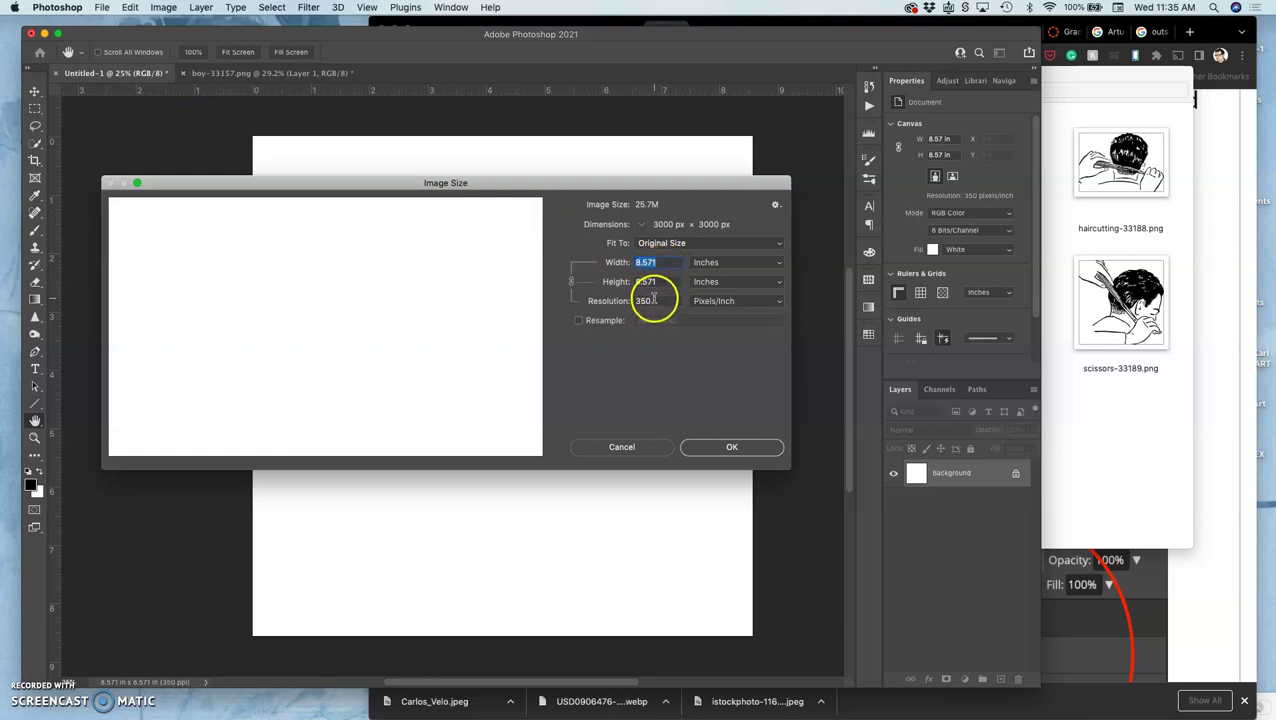
{"action": "left_click", "coordinate": [579, 321]}
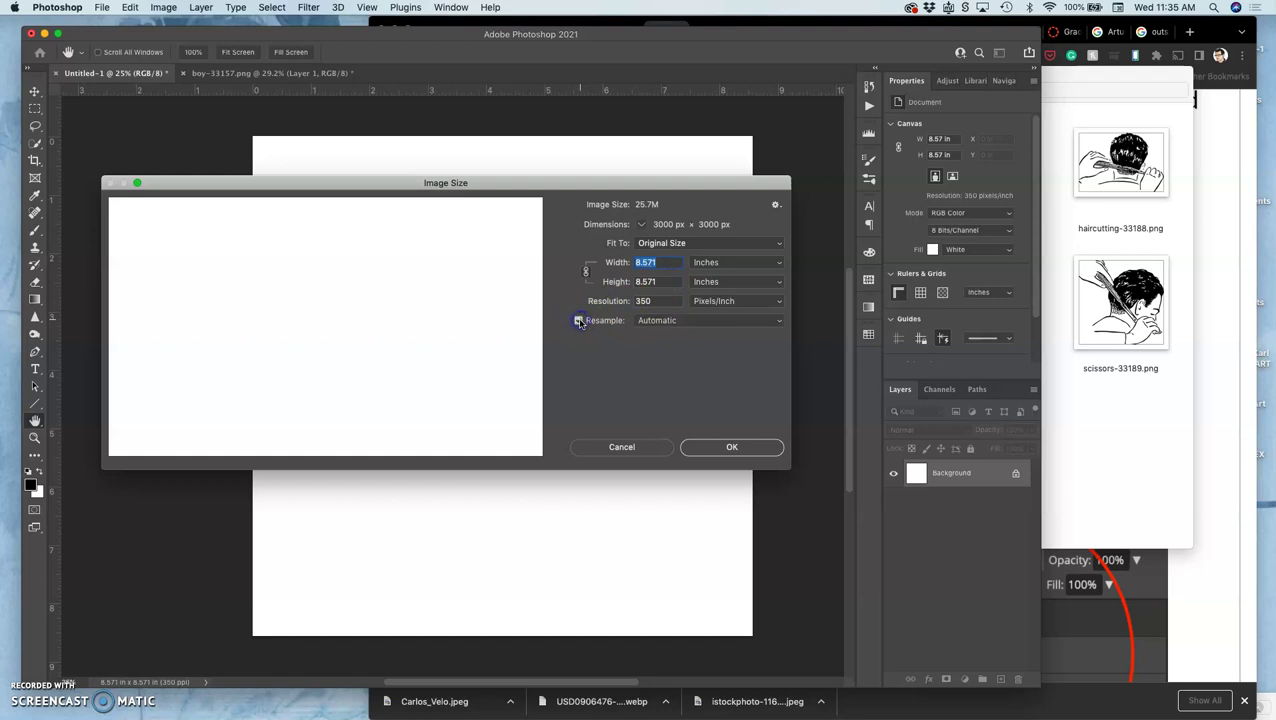
{"action": "type", "text": "10"}
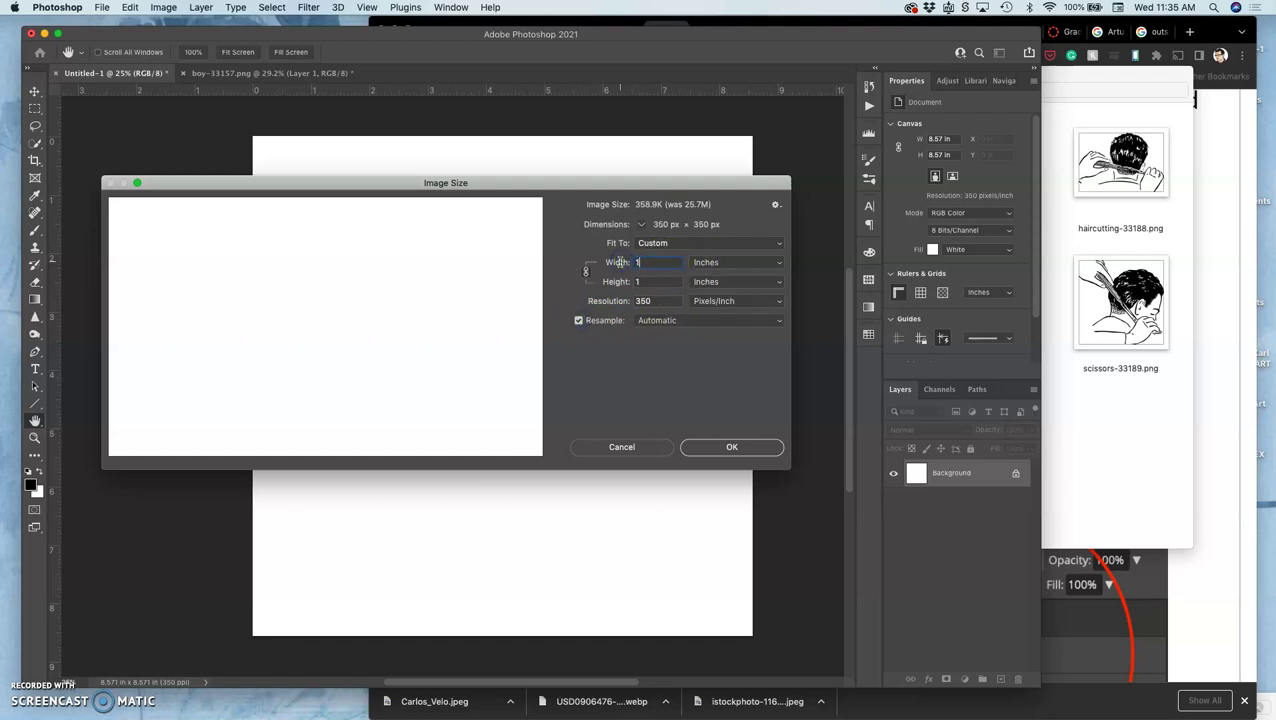
{"action": "left_click", "coordinate": [641, 281]}
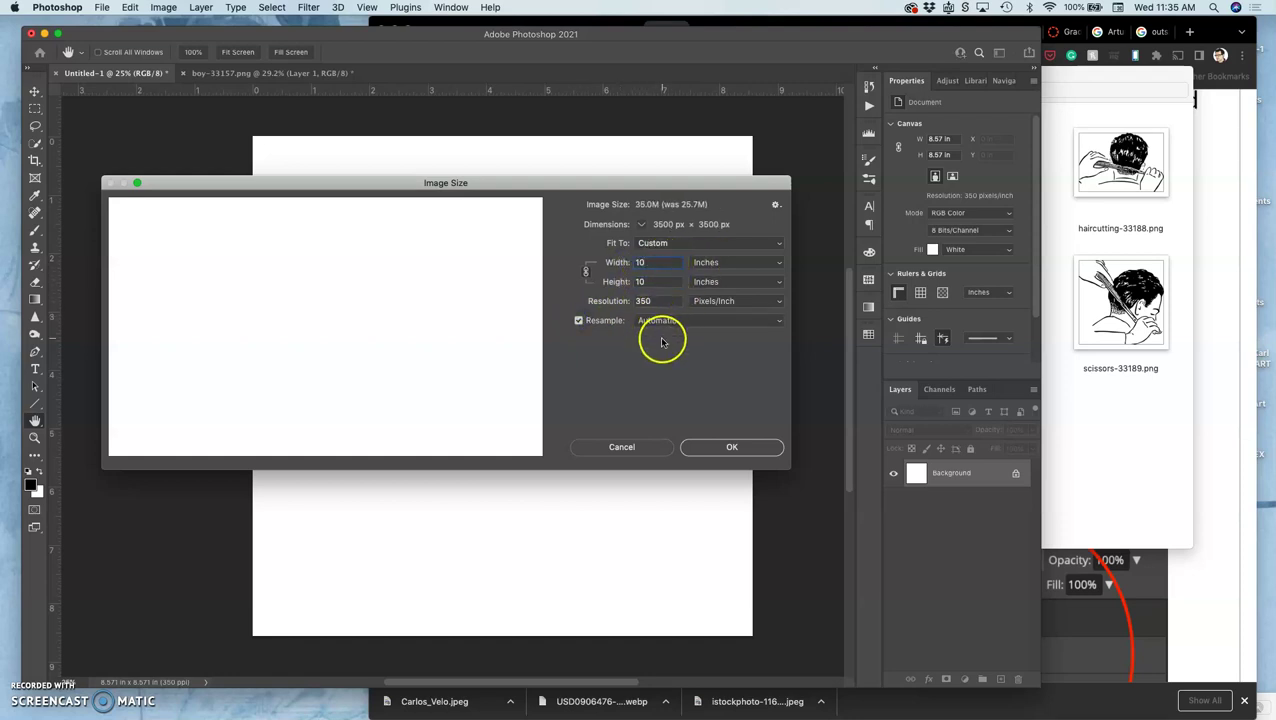
{"action": "left_click", "coordinate": [727, 450]}
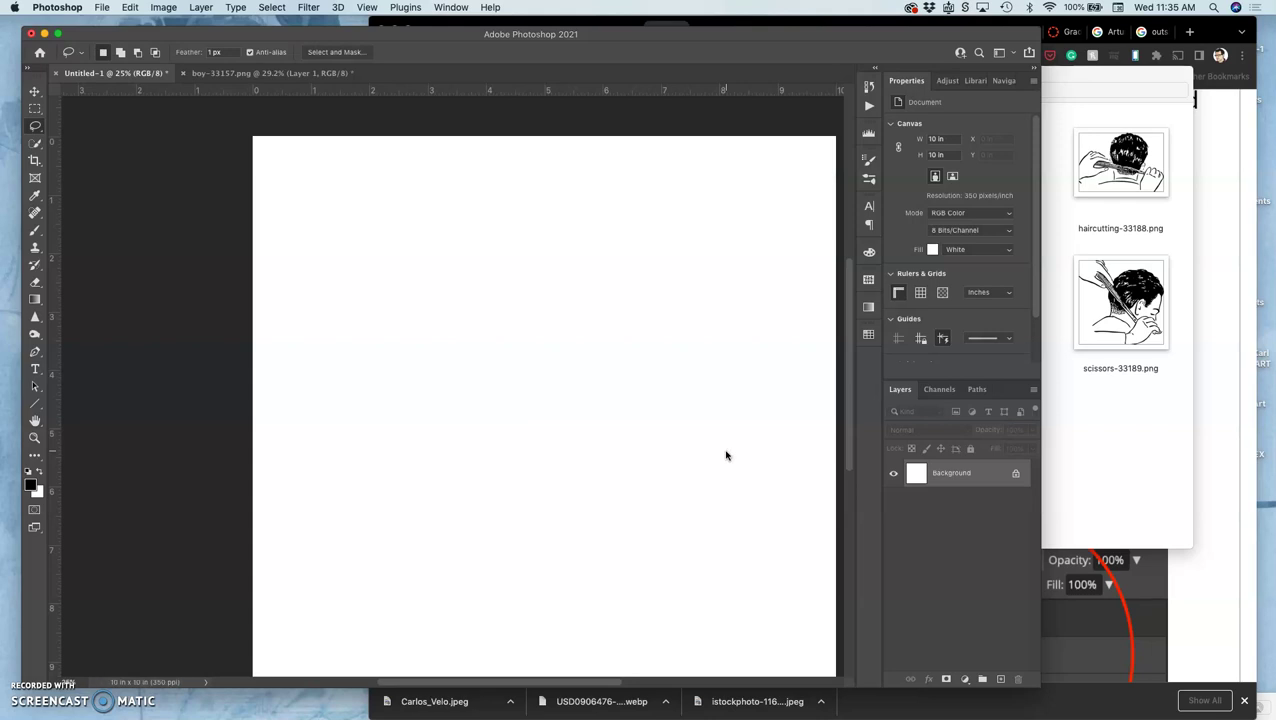
{"action": "left_click", "coordinate": [669, 413]}
{"action": "scroll", "coordinate": [670, 413], "scroll_direction": "right", "scroll_amount": 5}
{"action": "scroll", "coordinate": [670, 413], "scroll_direction": "down", "scroll_amount": 2}
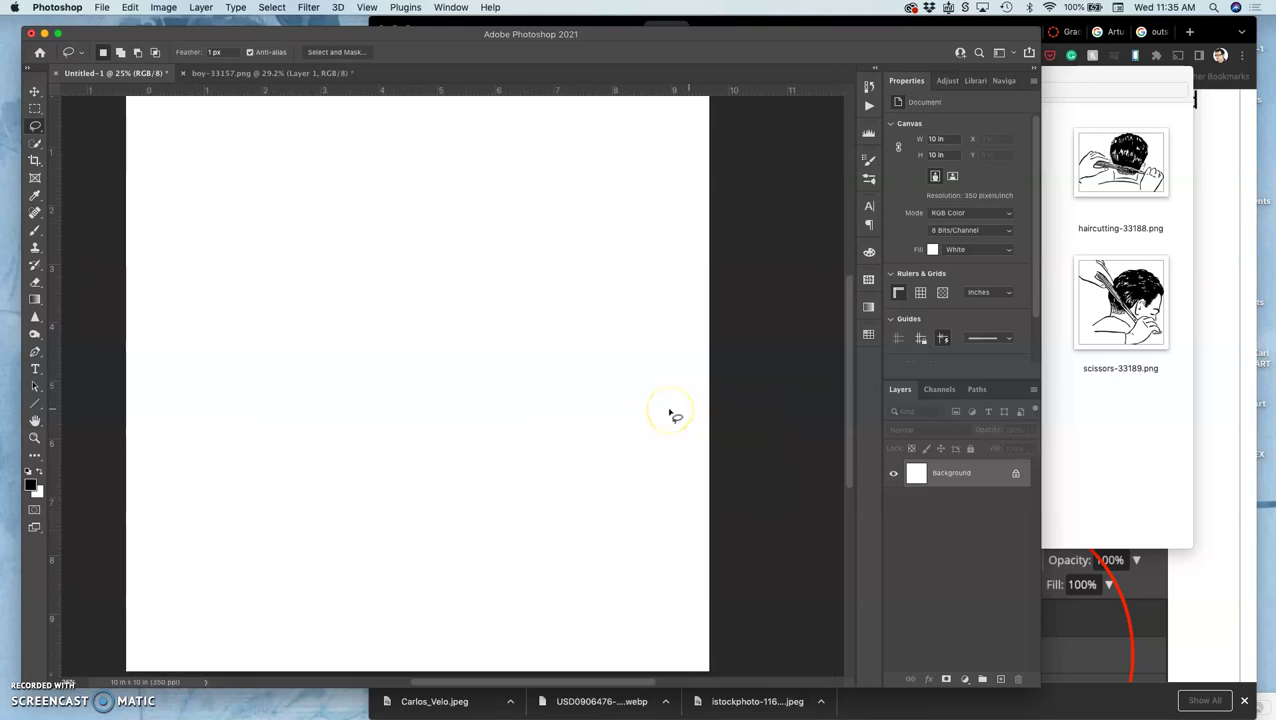
{"action": "key", "text": "super+minus"}
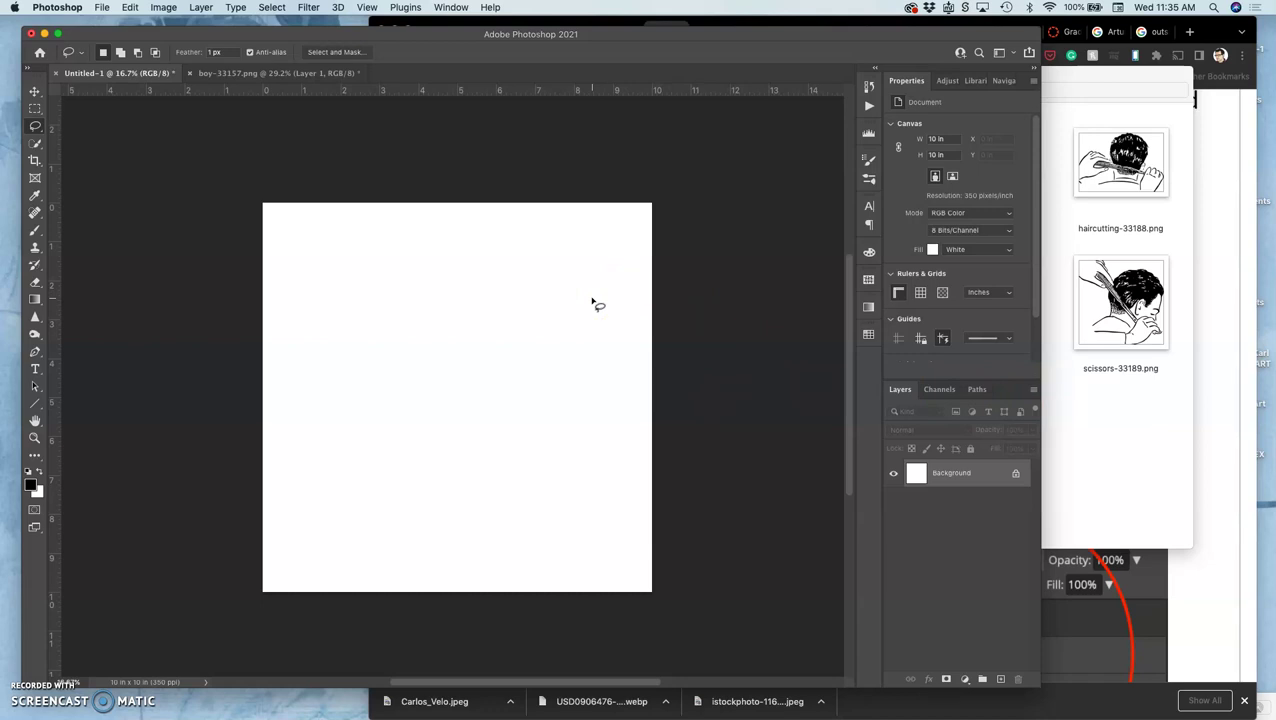
Drag boy-33157.png from the Exercise #1 folder onto the Untitled-1 canvas.
{"action": "left_click", "coordinate": [1101, 240]}
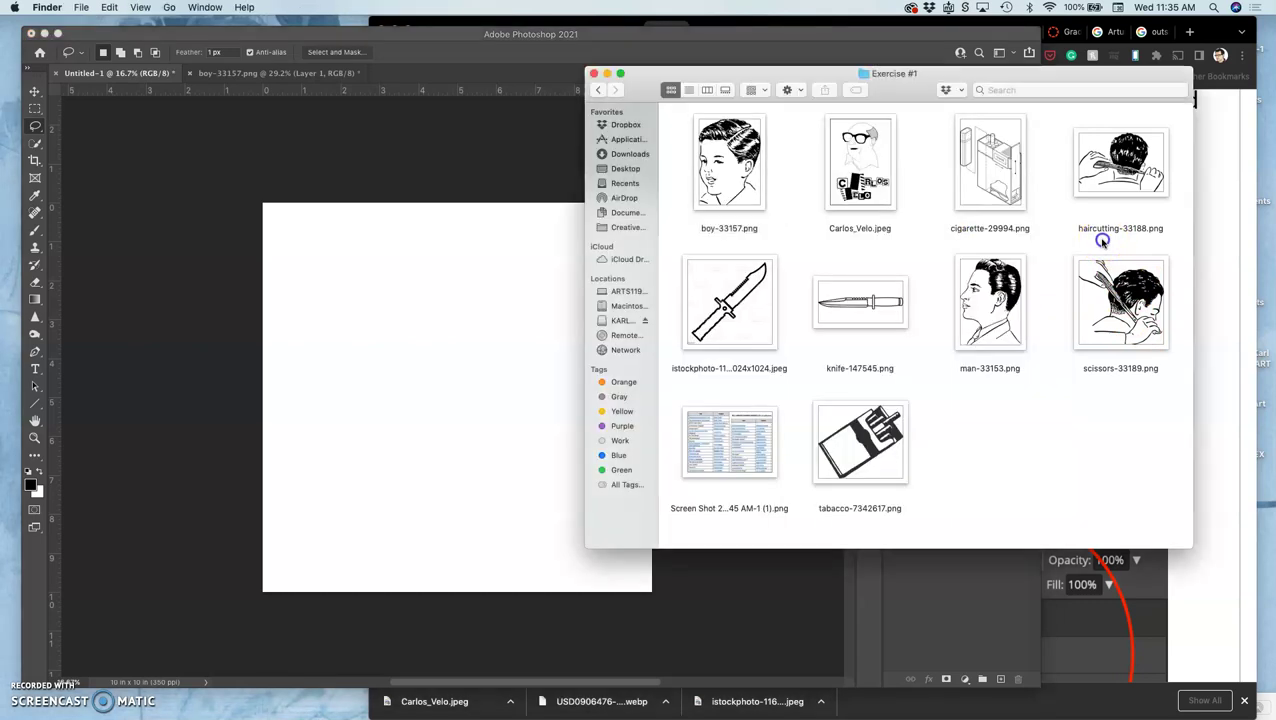
{"action": "left_click", "coordinate": [723, 163]}
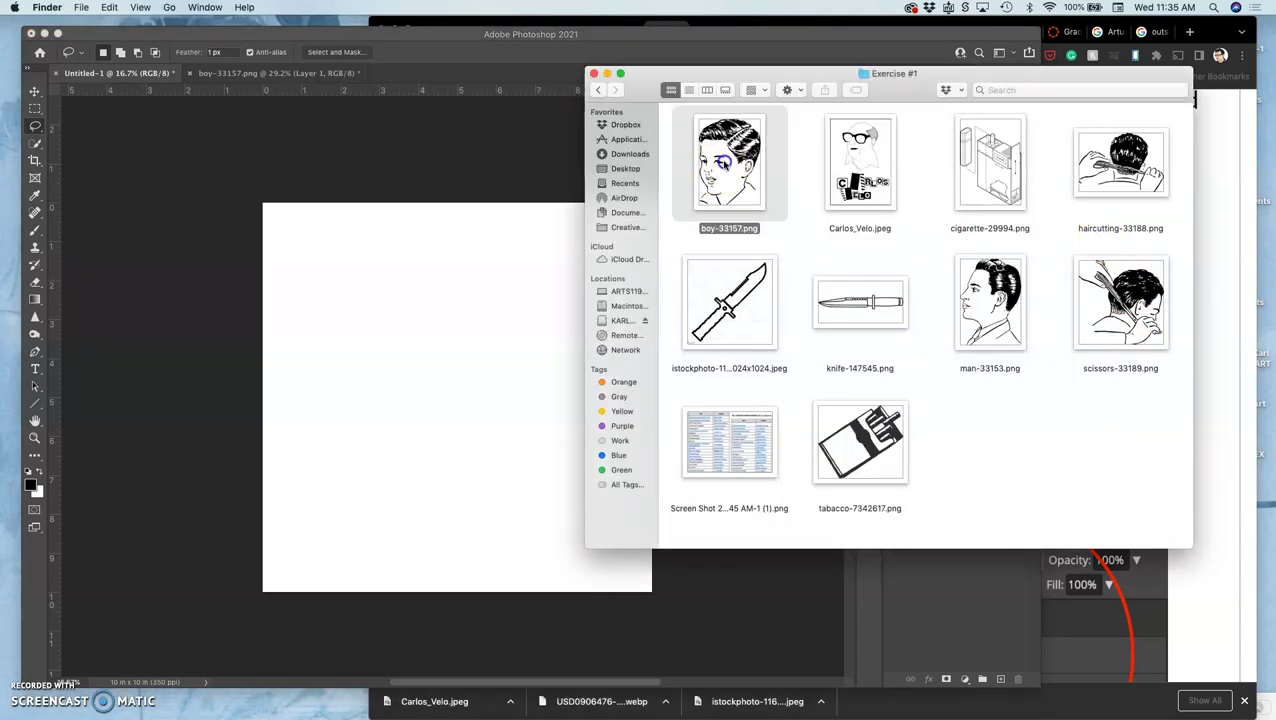
{"action": "left_click_drag", "start_coordinate": [723, 163], "coordinate": [484, 328]}
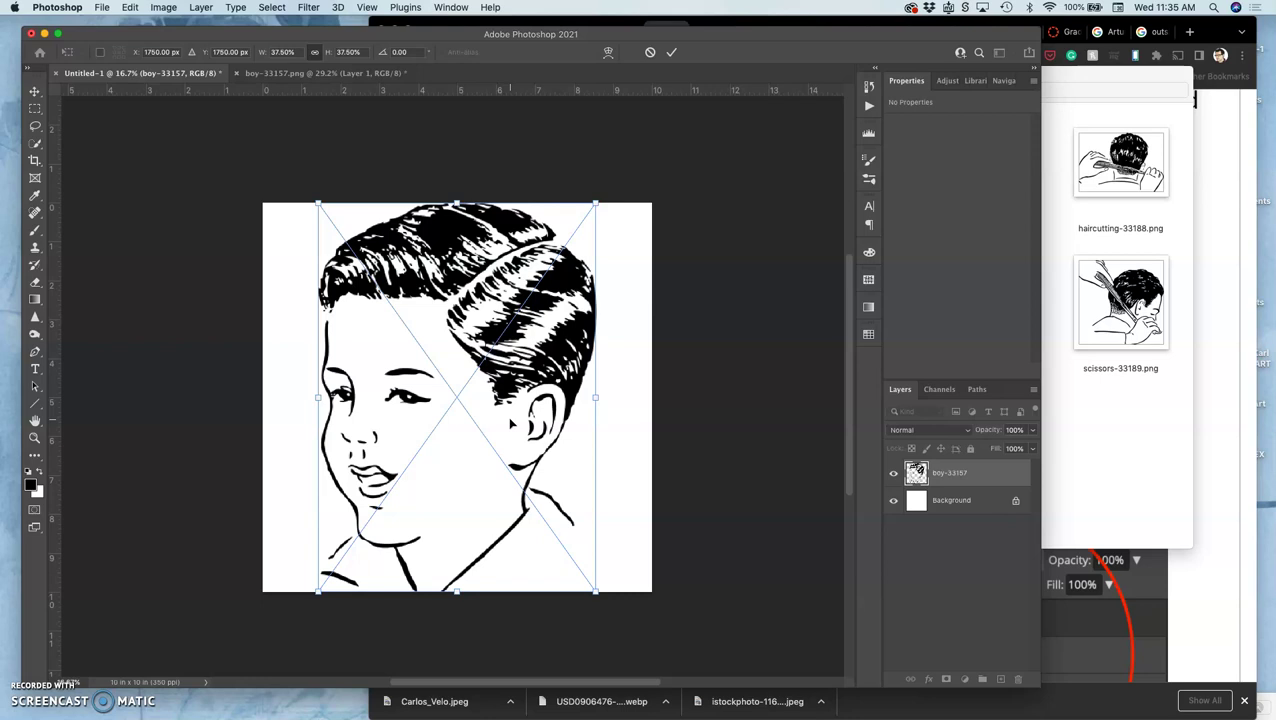
Place boy-33157.png, shrink and centre it, then compare with the original document.
{"action": "left_click", "coordinate": [1097, 132]}
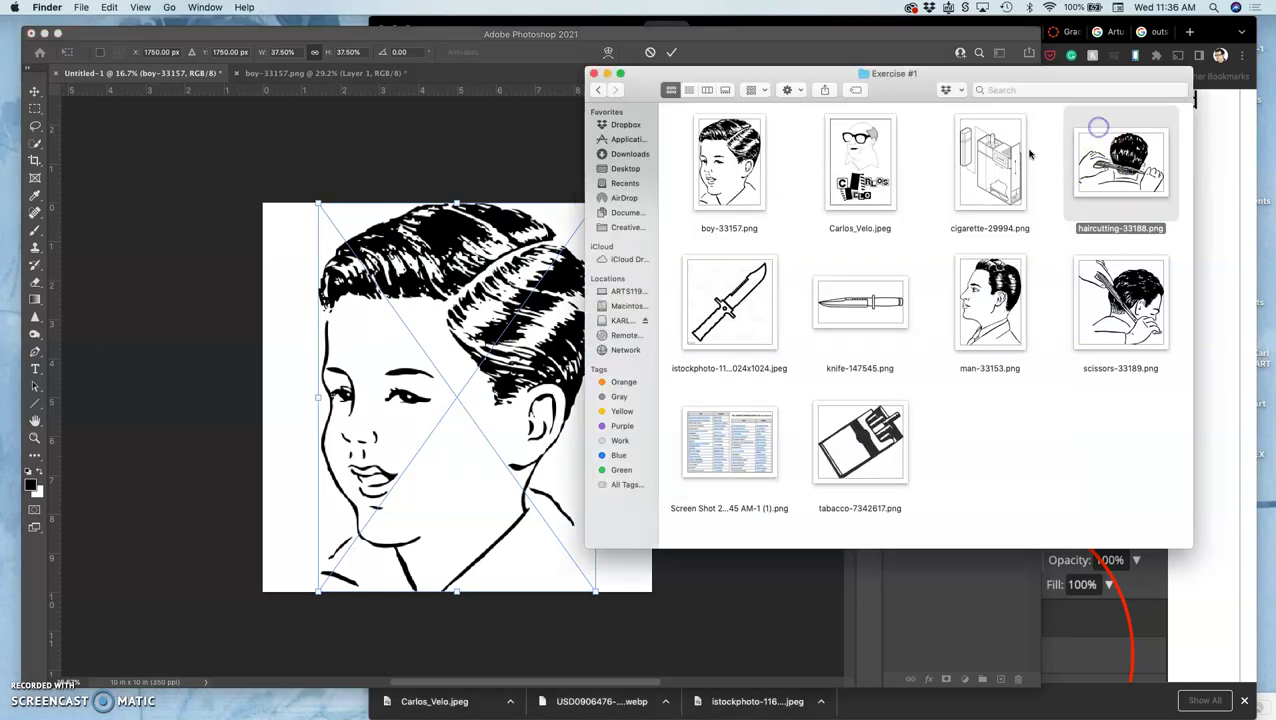
{"action": "left_click", "coordinate": [748, 178]}
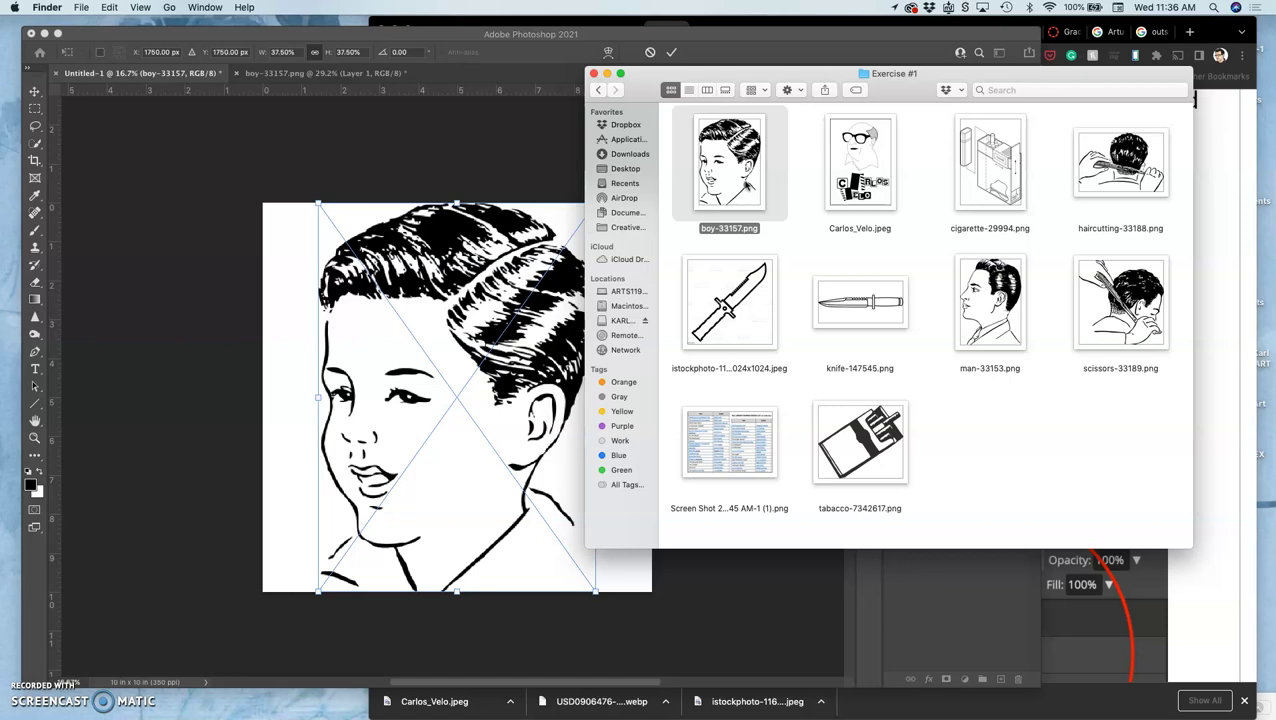
{"action": "left_click", "coordinate": [590, 218]}
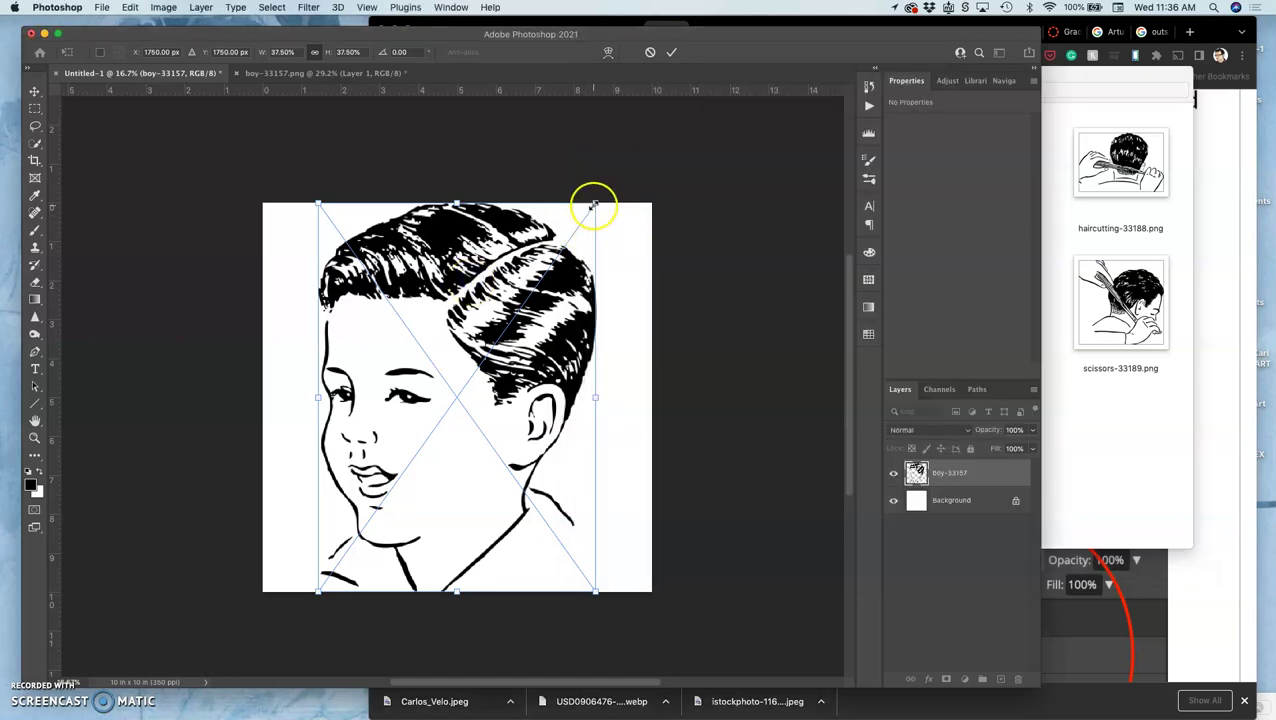
{"action": "left_click_drag", "start_coordinate": [593, 204], "coordinate": [515, 277]}
{"action": "left_click_drag", "start_coordinate": [509, 323], "coordinate": [597, 205]}
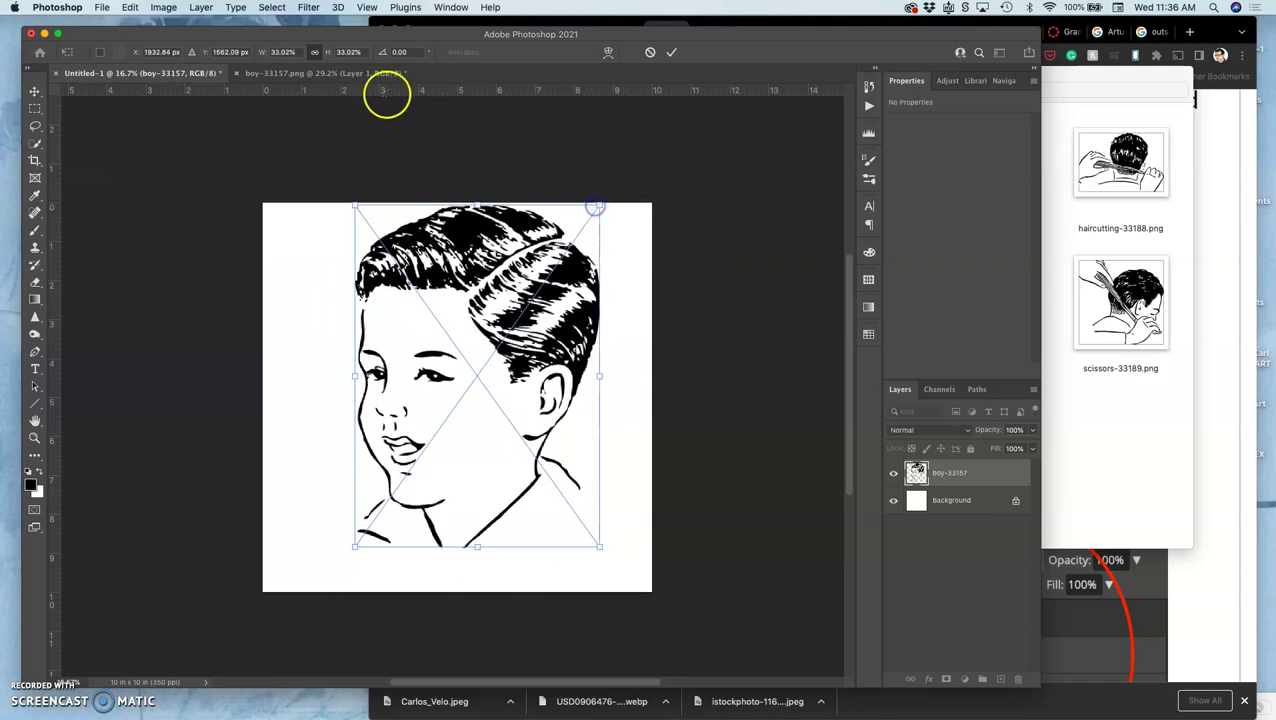
{"action": "left_click", "coordinate": [336, 72]}
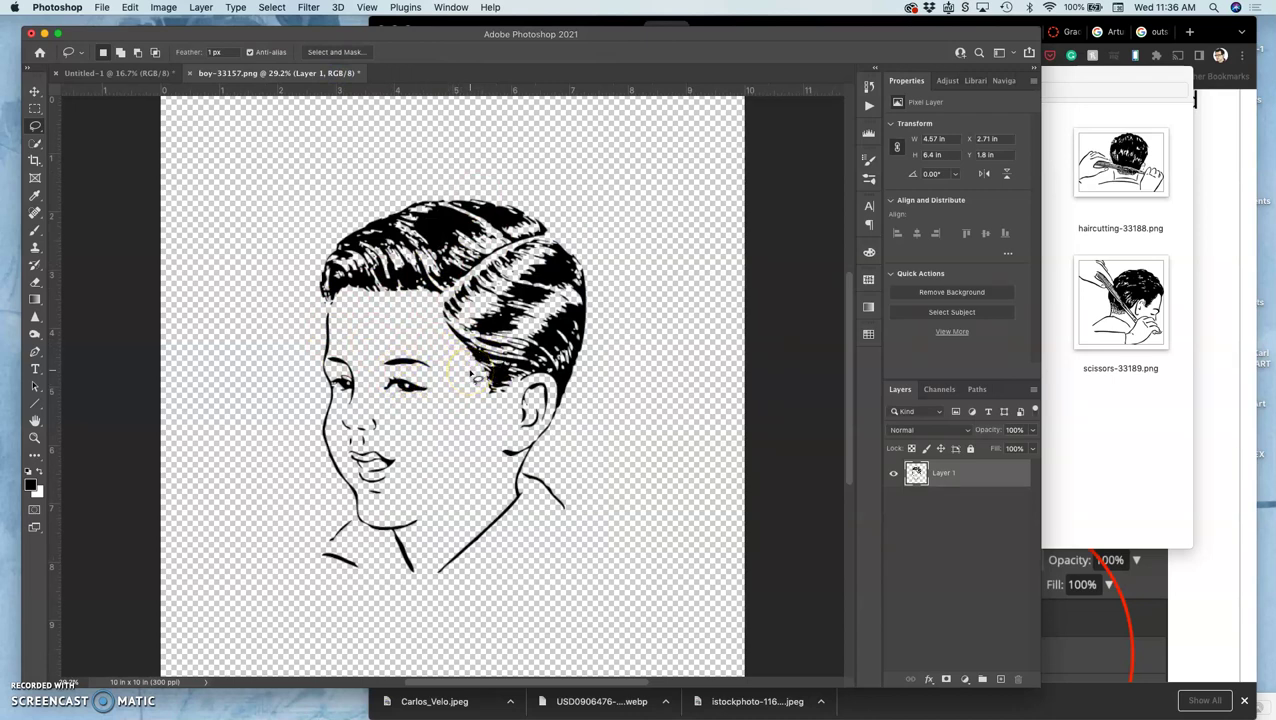
{"action": "left_click", "coordinate": [131, 72]}
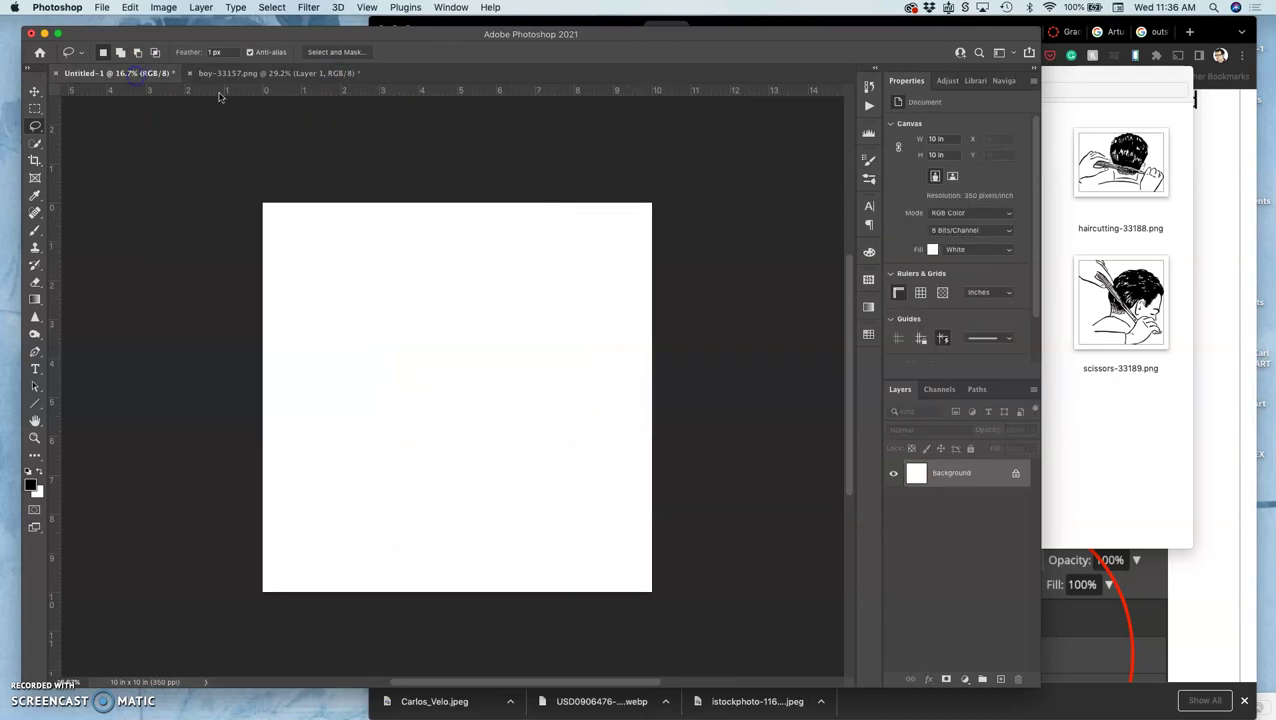
Place the boy drawing again, scale it to about 28%, centre and commit it.
{"action": "left_click", "coordinate": [1178, 218]}
{"action": "left_click_drag", "start_coordinate": [735, 150], "coordinate": [448, 302]}
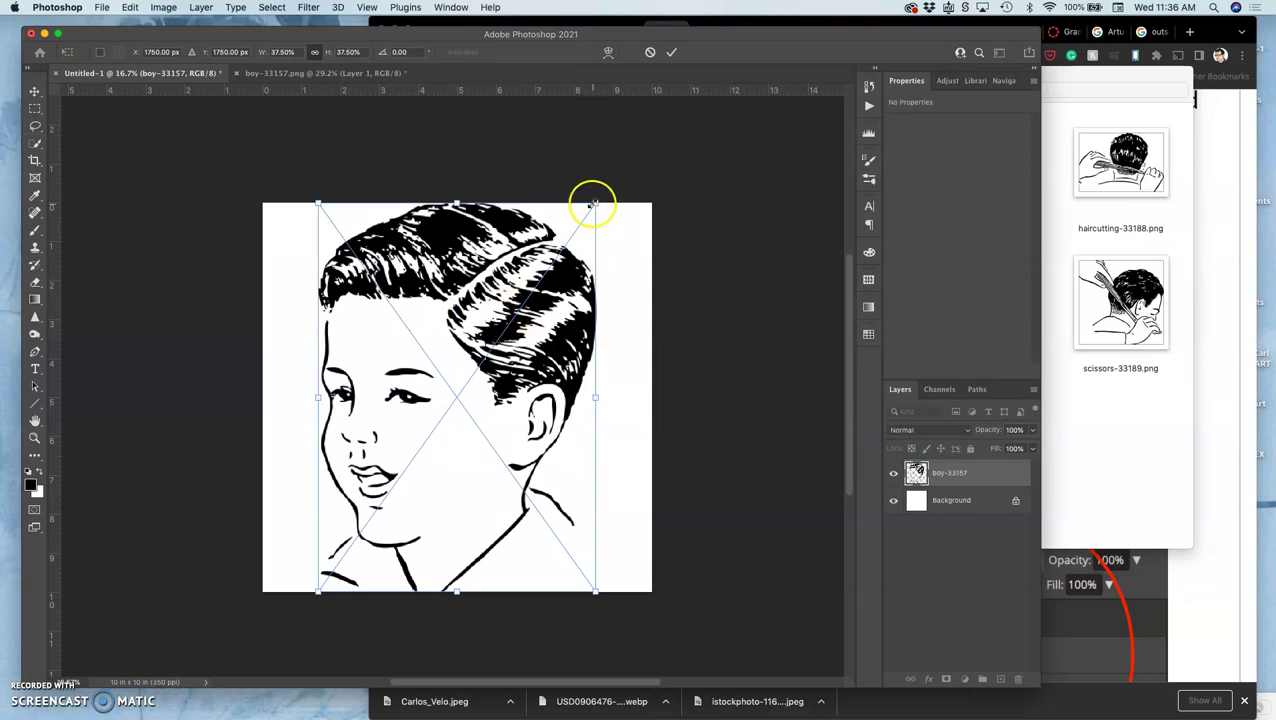
{"action": "left_click_drag", "start_coordinate": [593, 203], "coordinate": [503, 293]}
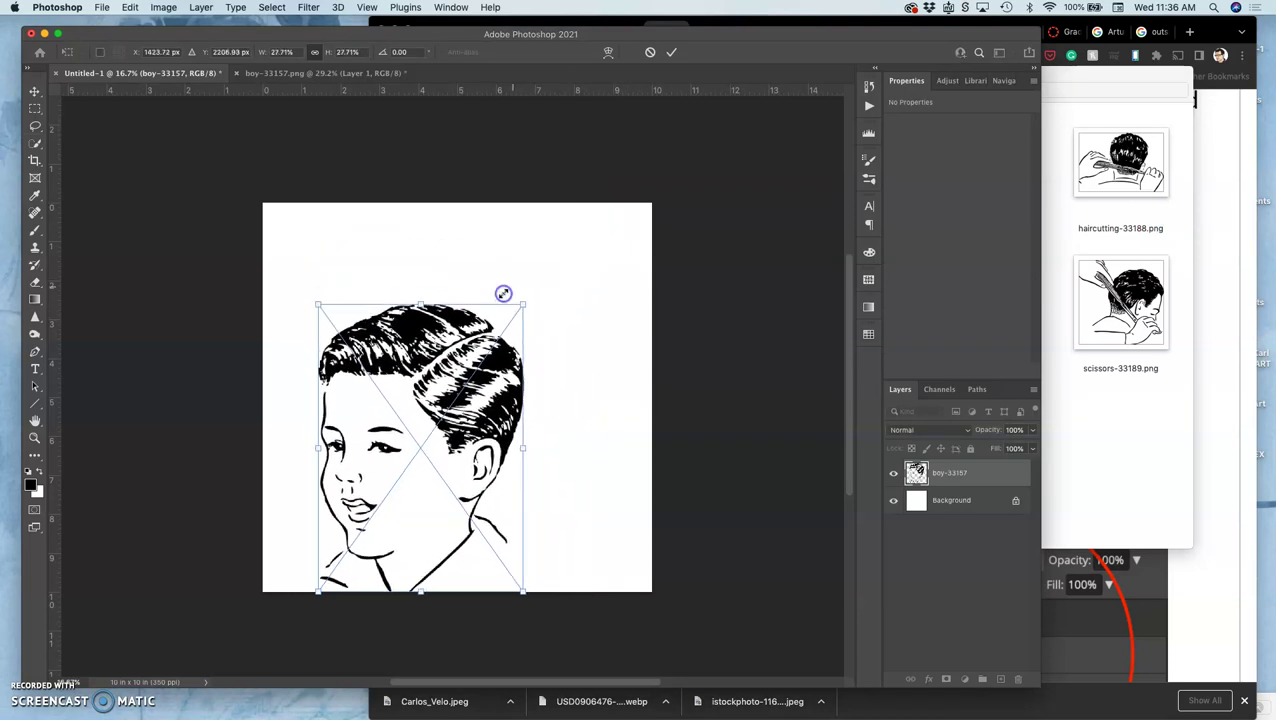
{"action": "left_click_drag", "start_coordinate": [465, 346], "coordinate": [501, 297]}
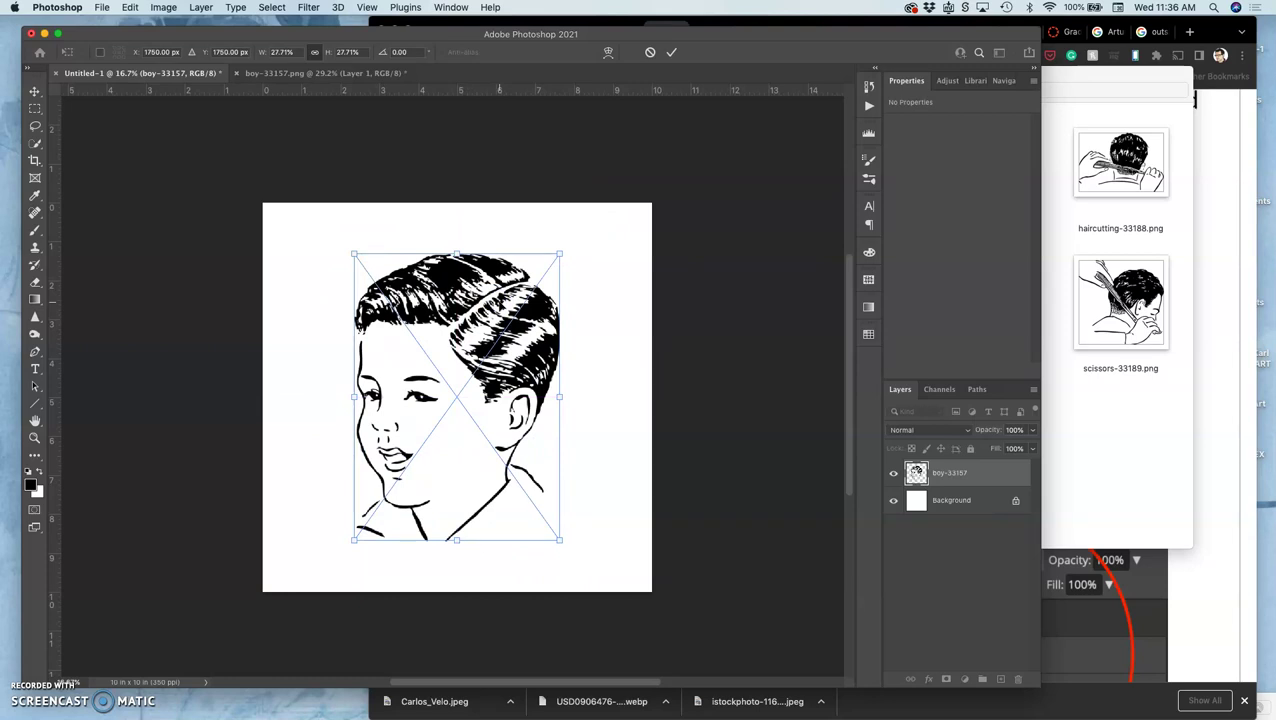
{"action": "key", "text": "Return"}
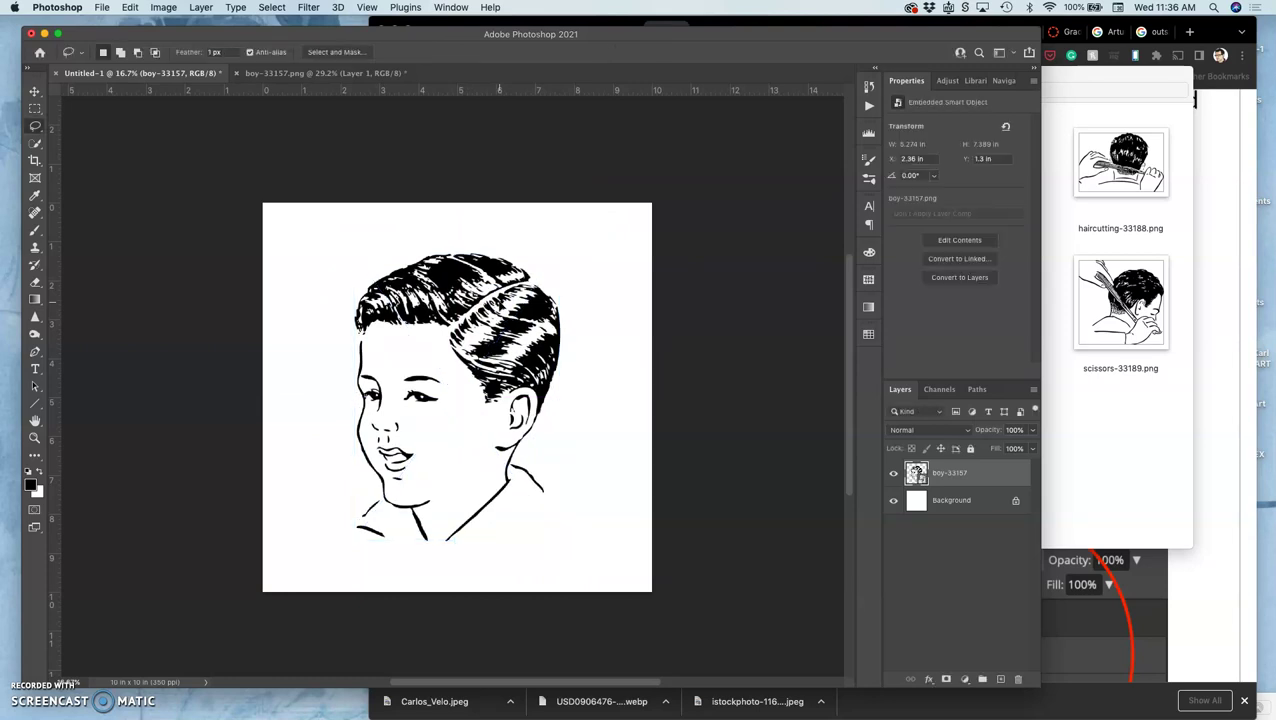
{"action": "left_click_drag", "start_coordinate": [470, 328], "coordinate": [523, 318]}
{"action": "right_click", "coordinate": [940, 476]}
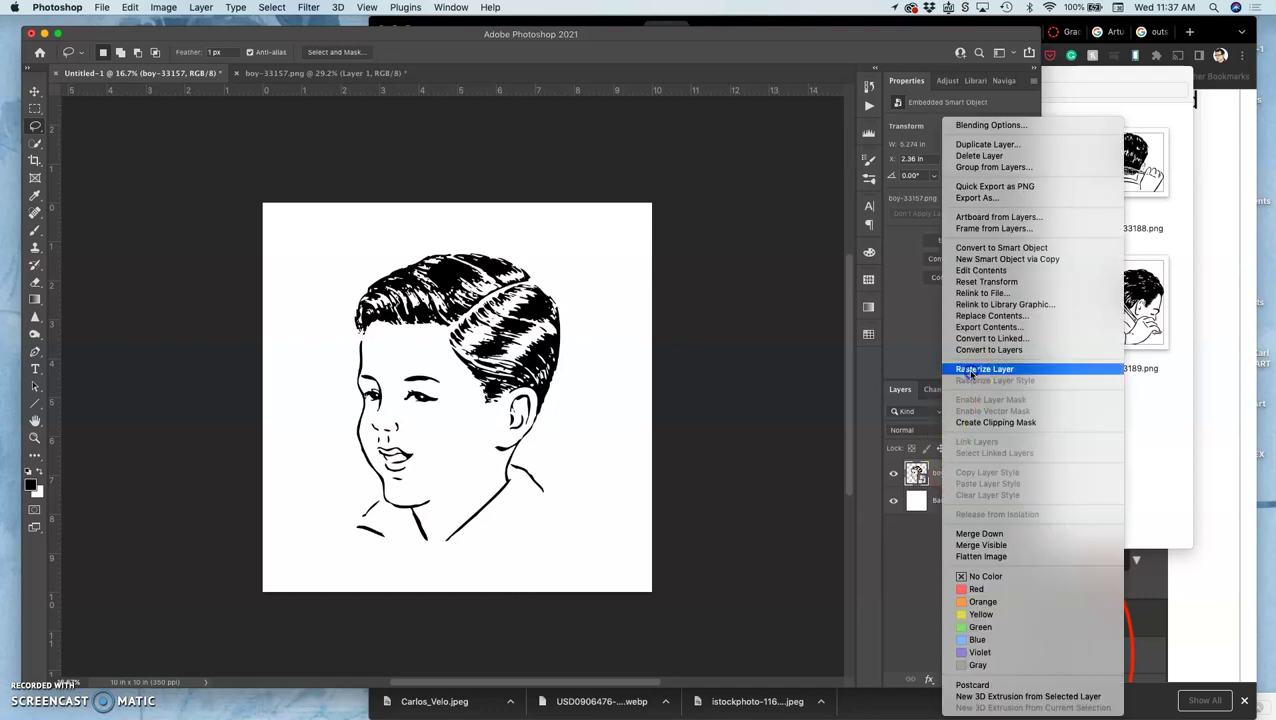
{"action": "left_click", "coordinate": [967, 369]}
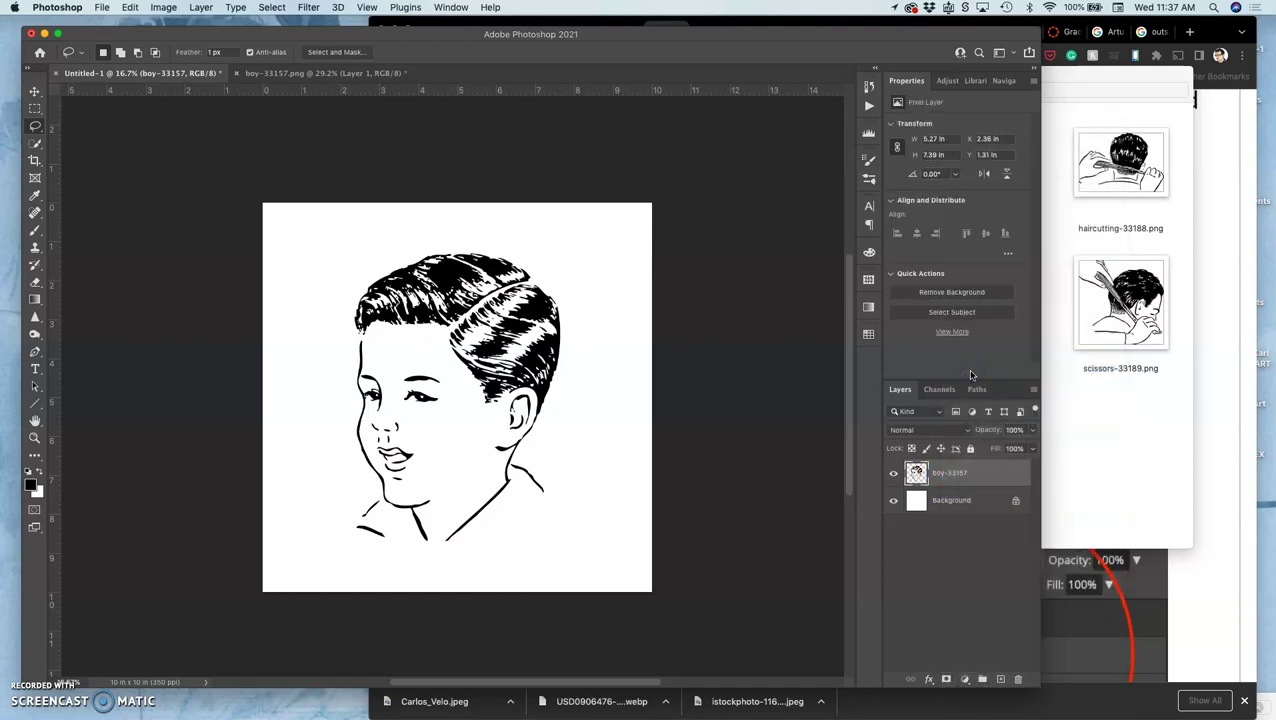
{"action": "key", "text": "super+z"}
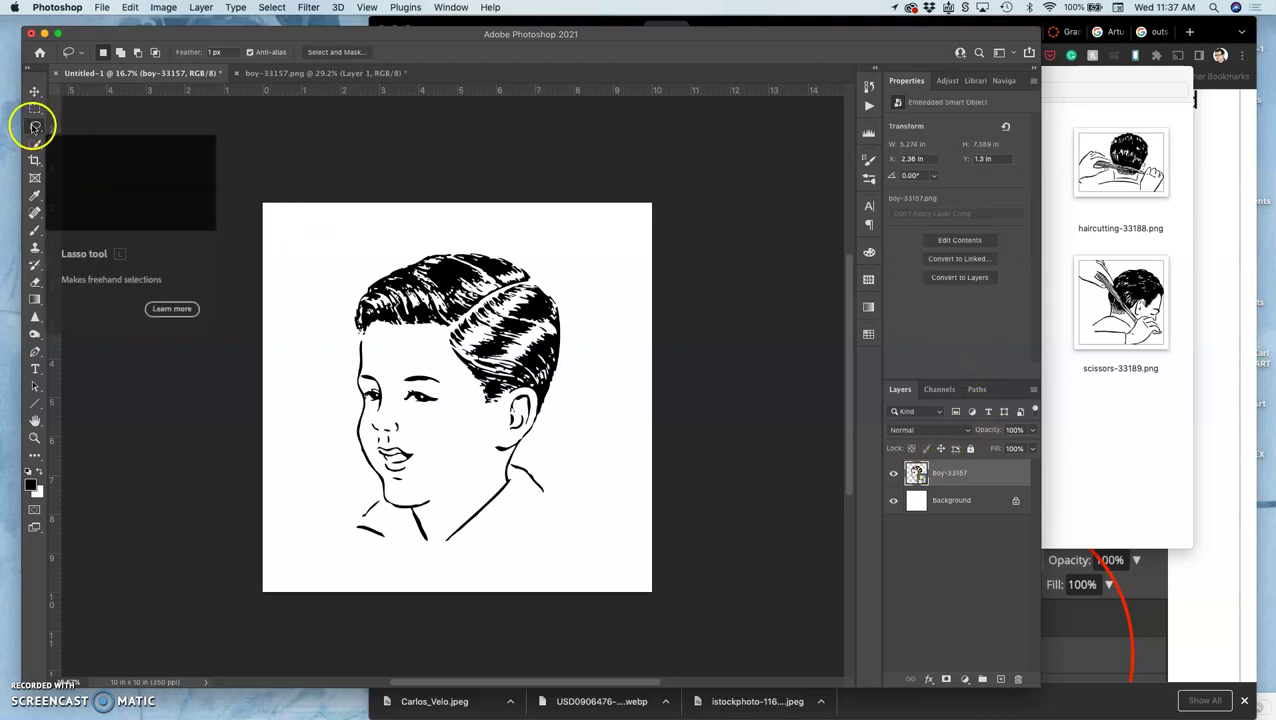
Lasso the neck and collar lines, rasterize boy-33157, and delete those lines.
{"action": "mouse_move", "coordinate": [556, 472]}
{"action": "left_mouse_down"}
{"action": "mouse_move", "coordinate": [497, 473]}
{"action": "mouse_move", "coordinate": [438, 522]}
{"action": "mouse_move", "coordinate": [397, 519]}
{"action": "mouse_move", "coordinate": [378, 496]}
{"action": "mouse_move", "coordinate": [352, 501]}
{"action": "mouse_move", "coordinate": [348, 537]}
{"action": "mouse_move", "coordinate": [425, 553]}
{"action": "mouse_move", "coordinate": [504, 548]}
{"action": "mouse_move", "coordinate": [554, 517]}
{"action": "mouse_move", "coordinate": [572, 471]}
{"action": "left_mouse_up"}
{"action": "key", "text": "BackSpace"}
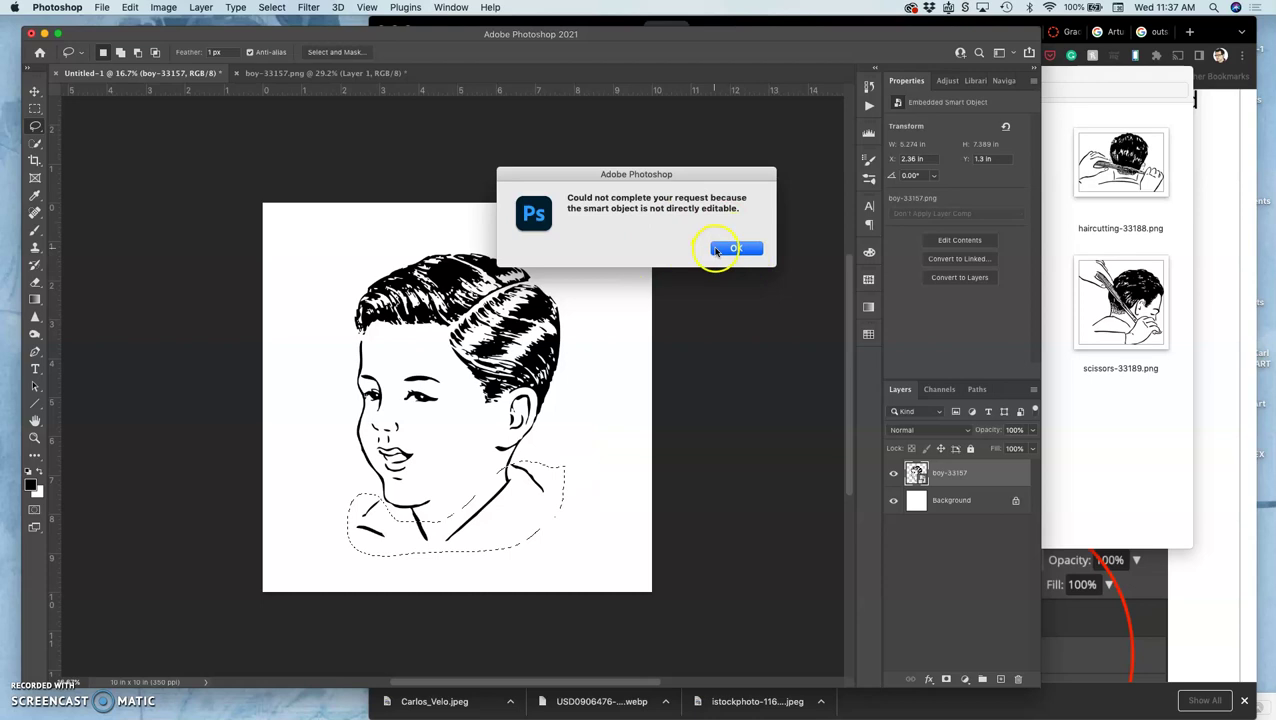
{"action": "left_click", "coordinate": [733, 248]}
{"action": "right_click", "coordinate": [956, 477]}
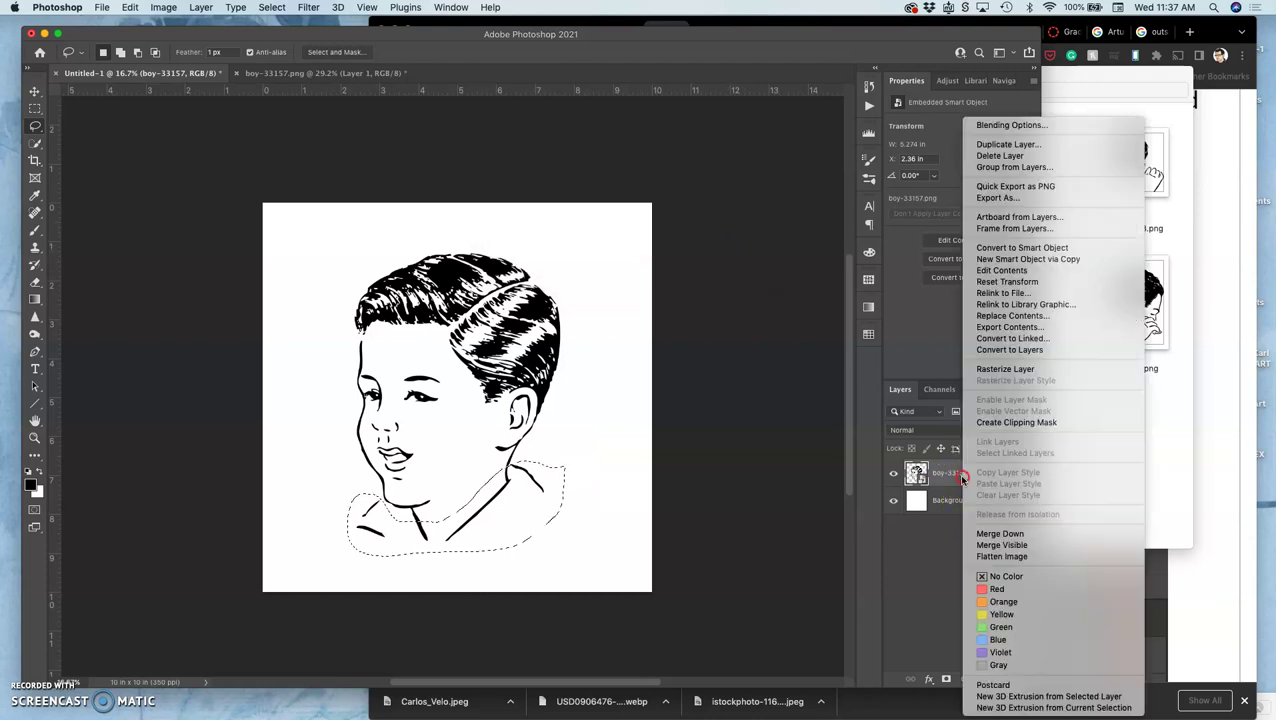
{"action": "left_click", "coordinate": [1003, 368]}
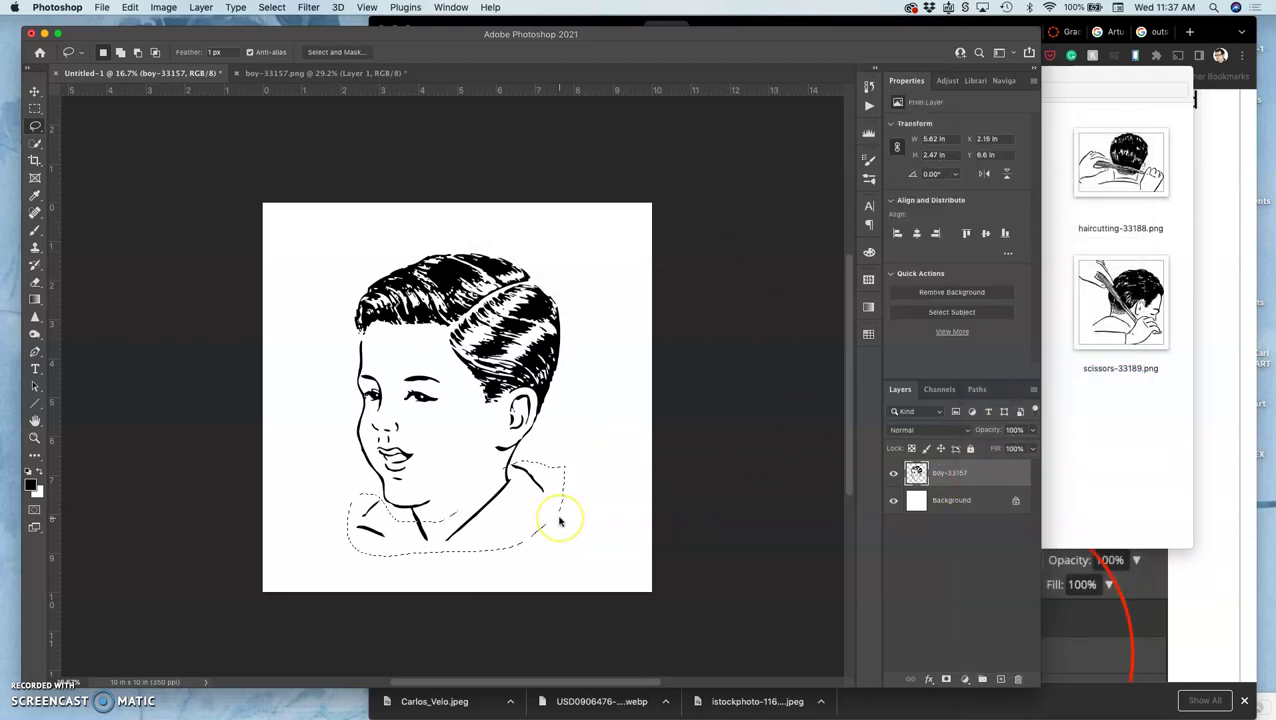
{"action": "key", "text": "Delete"}
Deselect, then drop Carlos_Velo.jpeg from the clip-art folder onto the collage.
{"action": "left_click", "coordinate": [615, 481]}
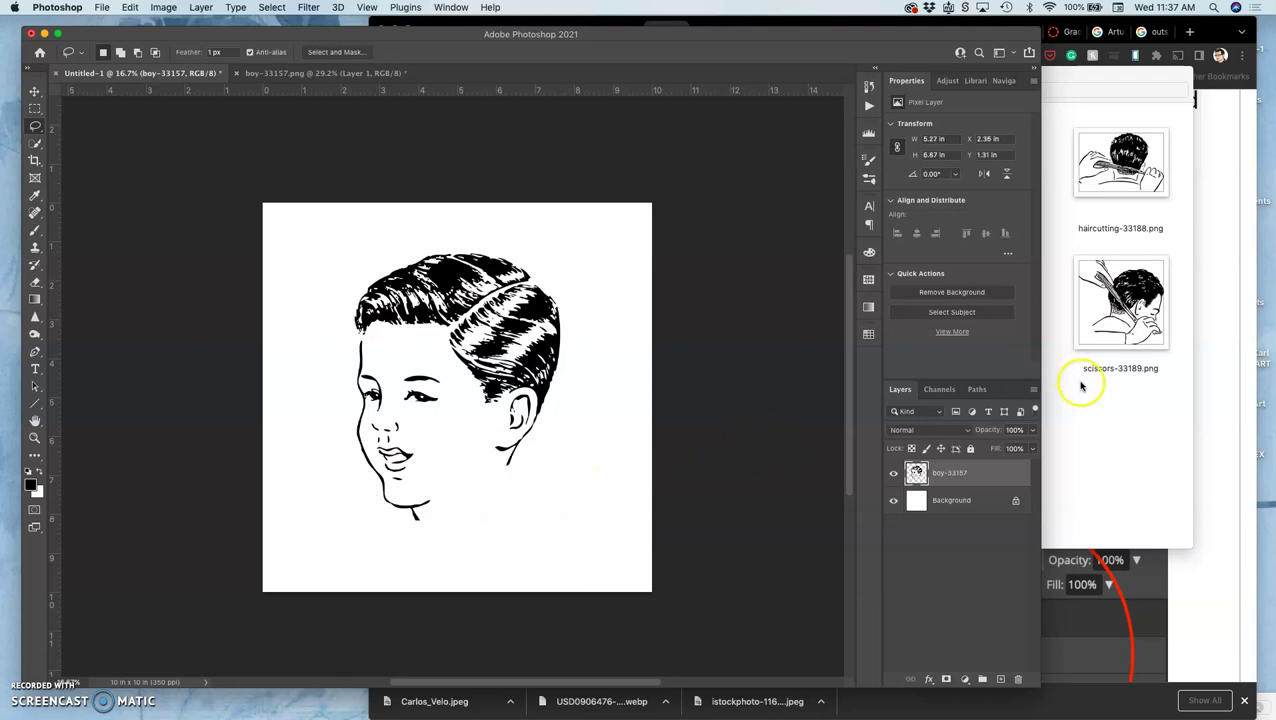
{"action": "left_click", "coordinate": [1116, 404]}
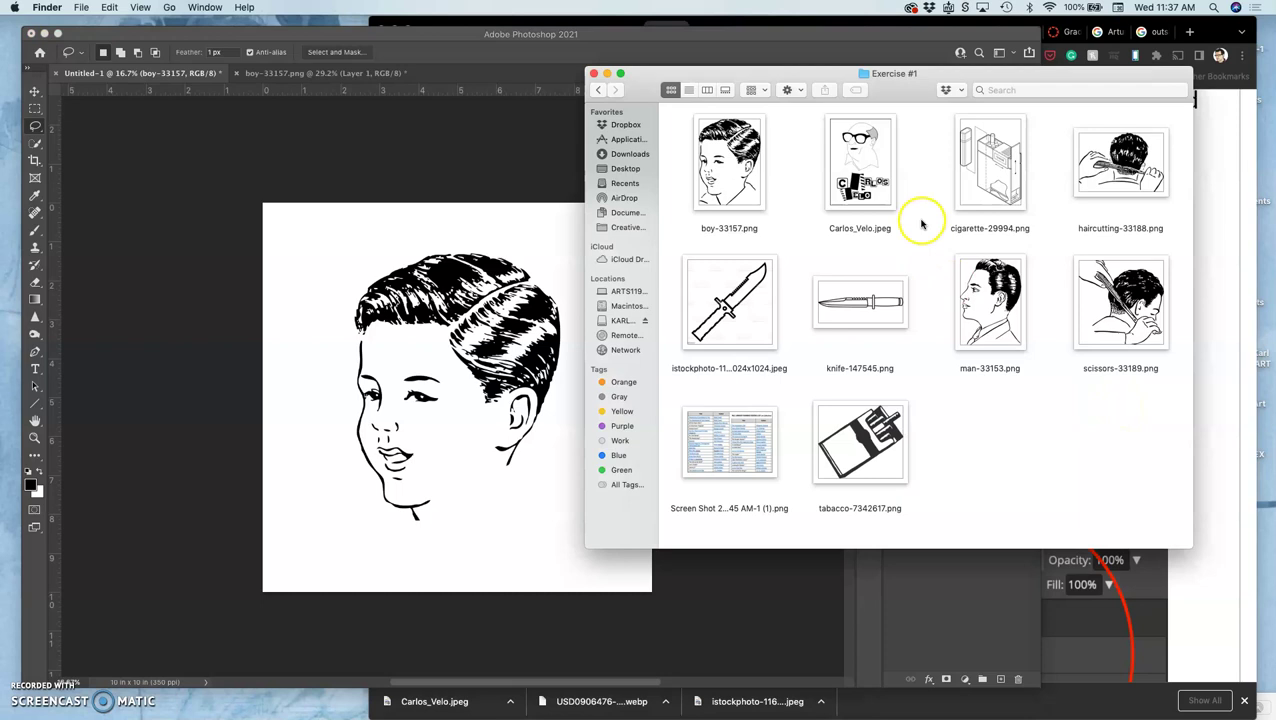
{"action": "left_click_drag", "start_coordinate": [874, 163], "coordinate": [436, 427]}
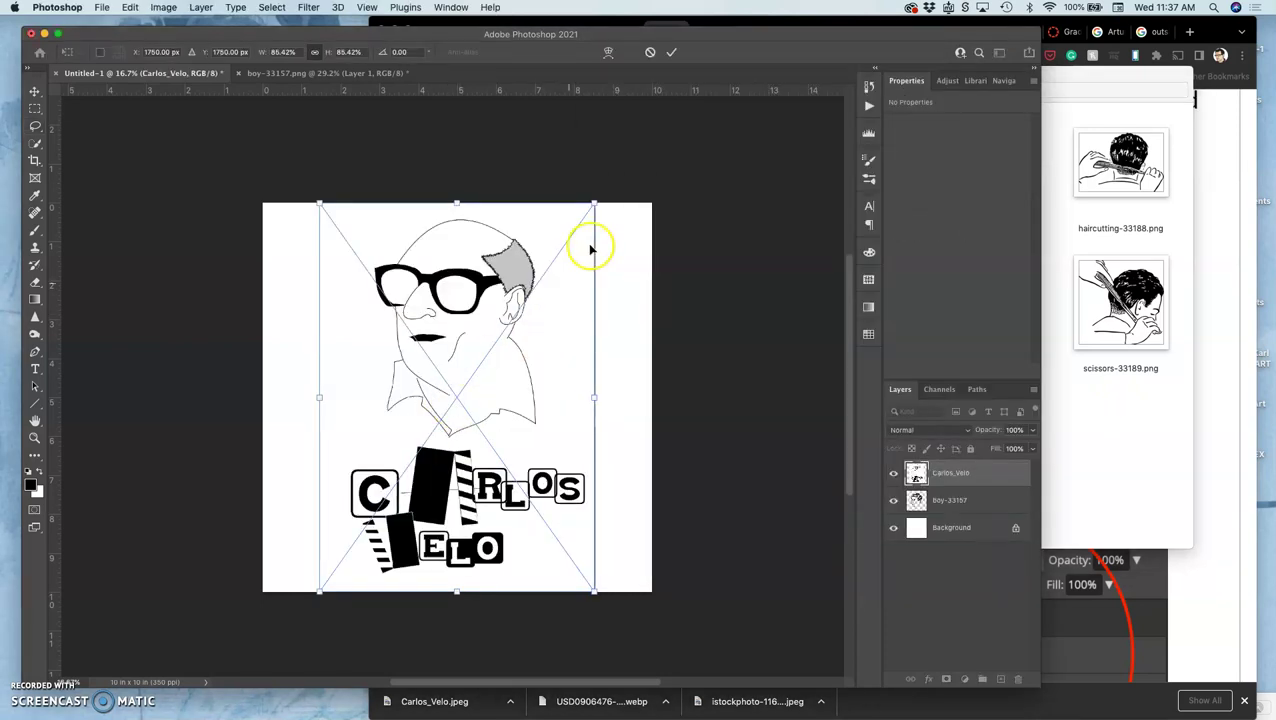
Rotate Carlos_Velo about 23°, enlarge it to about 129%, and move it down-left.
{"action": "left_click_drag", "start_coordinate": [646, 239], "coordinate": [843, 145]}
{"action": "left_click", "coordinate": [532, 343]}
{"action": "left_click_drag", "start_coordinate": [532, 343], "coordinate": [421, 492]}
{"action": "scroll", "coordinate": [421, 492], "scroll_direction": "up", "scroll_amount": 10}
{"action": "key", "text": "Escape"}
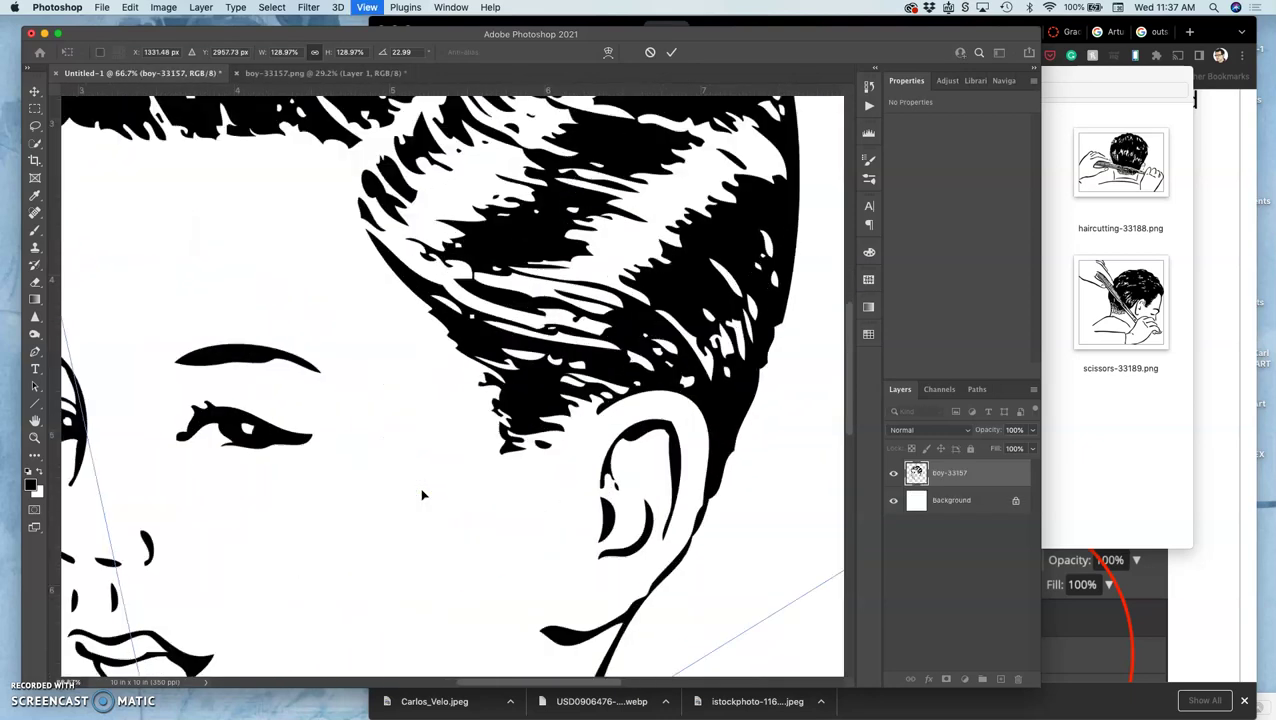
{"action": "left_click", "coordinate": [464, 464]}
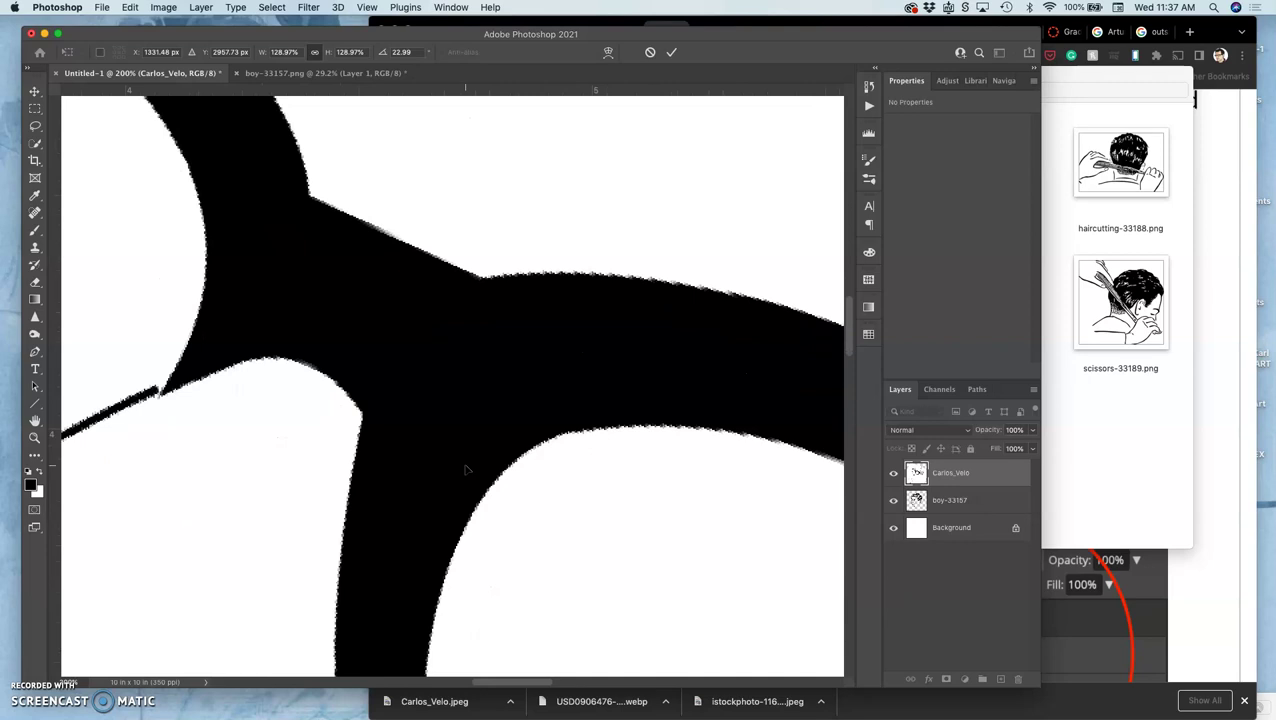
{"action": "scroll", "coordinate": [465, 468], "scroll_direction": "down", "scroll_amount": 3}
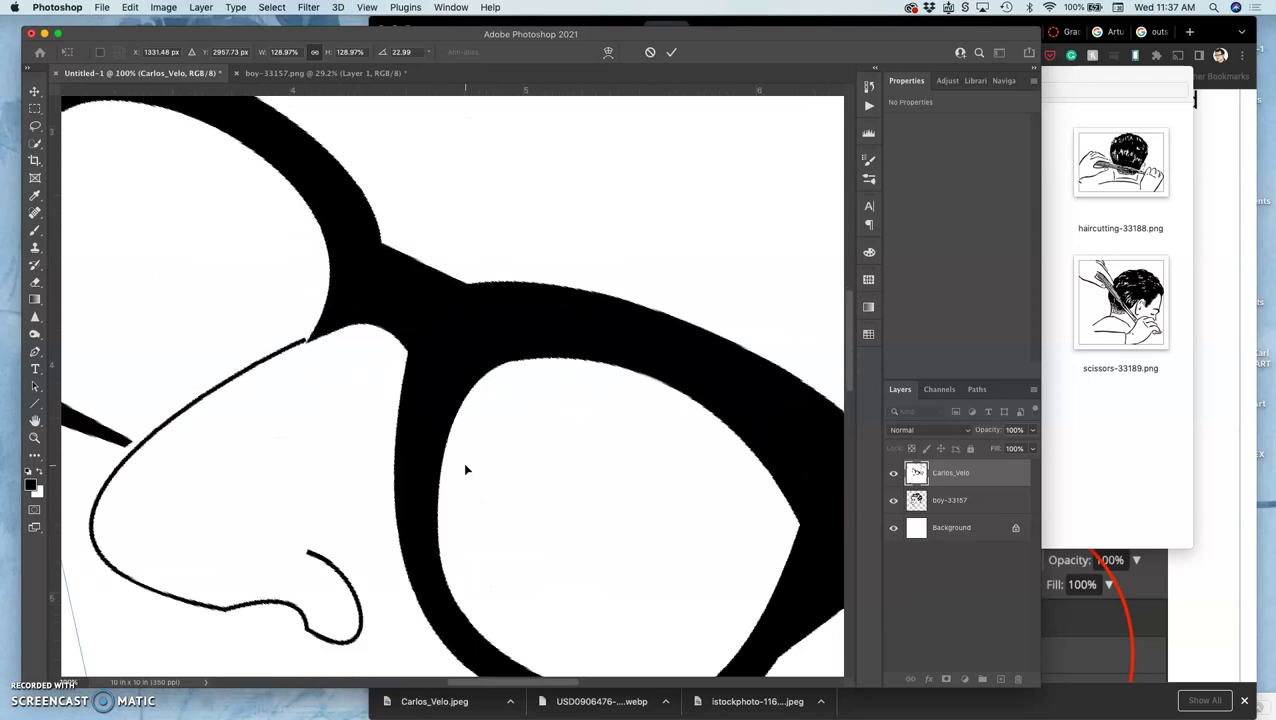
{"action": "scroll", "coordinate": [465, 469], "scroll_direction": "down", "scroll_amount": 5}
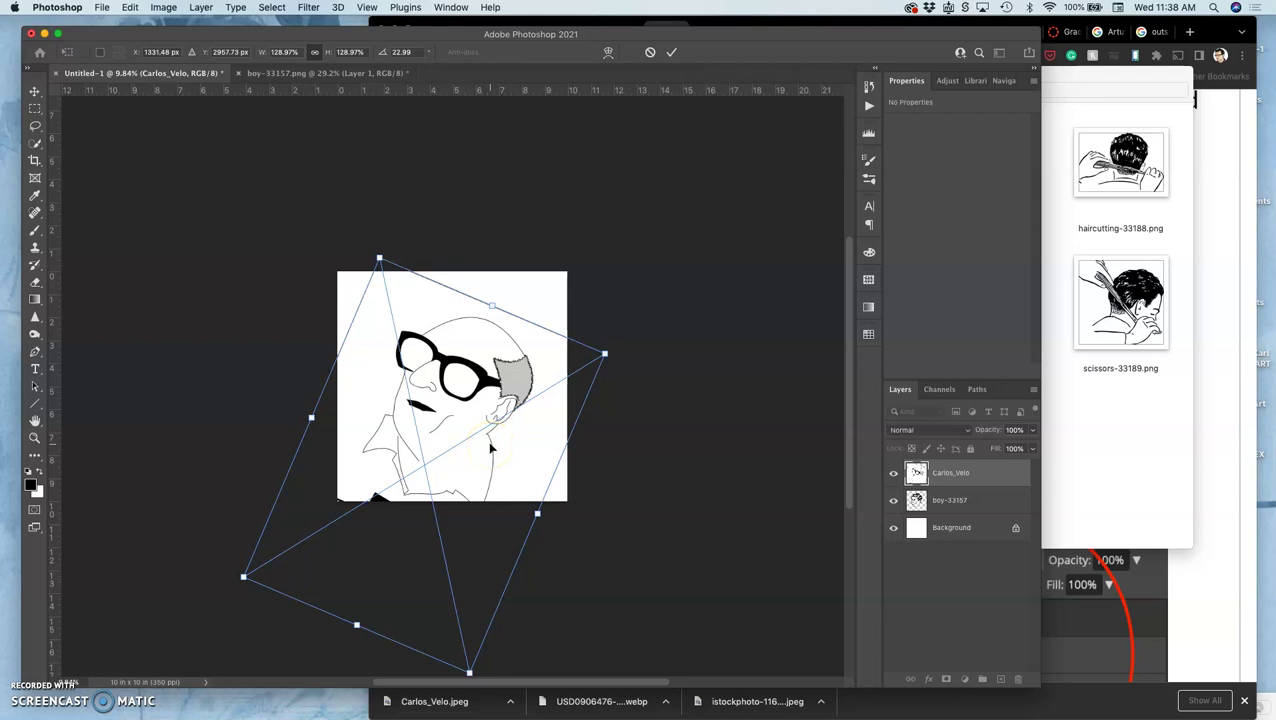
{"action": "key", "text": "Return"}
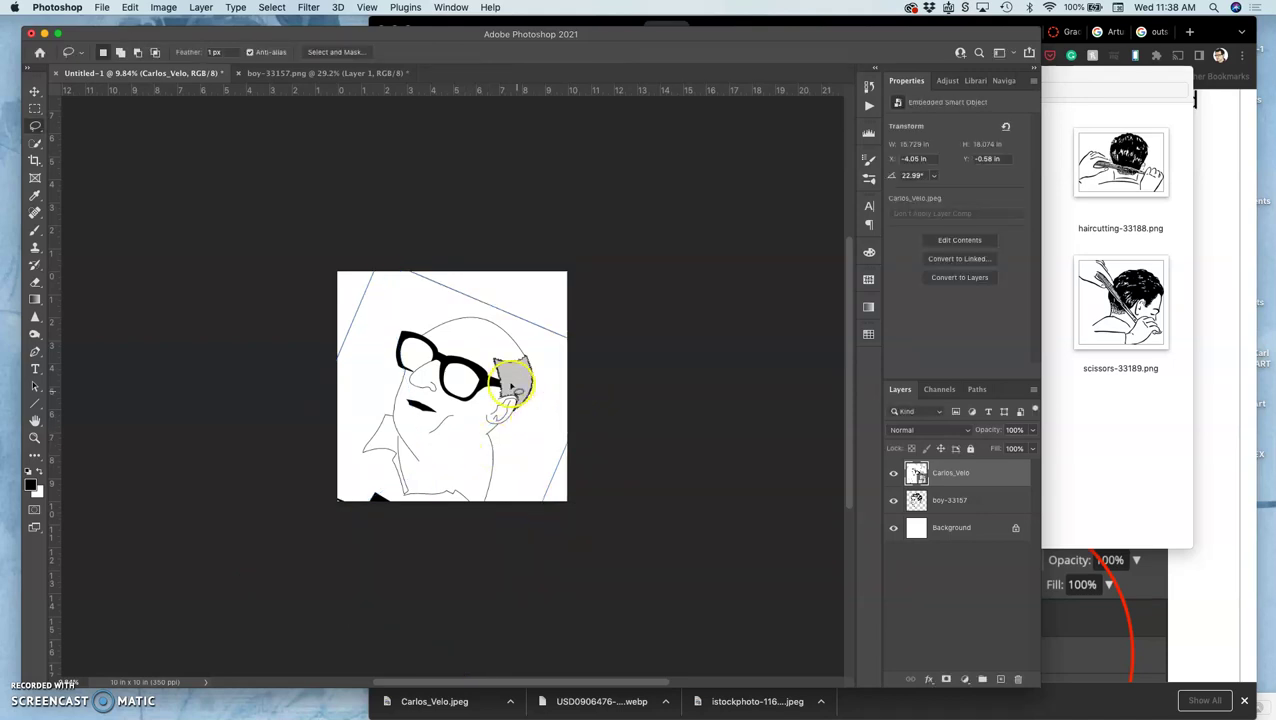
{"action": "right_click", "coordinate": [940, 473]}
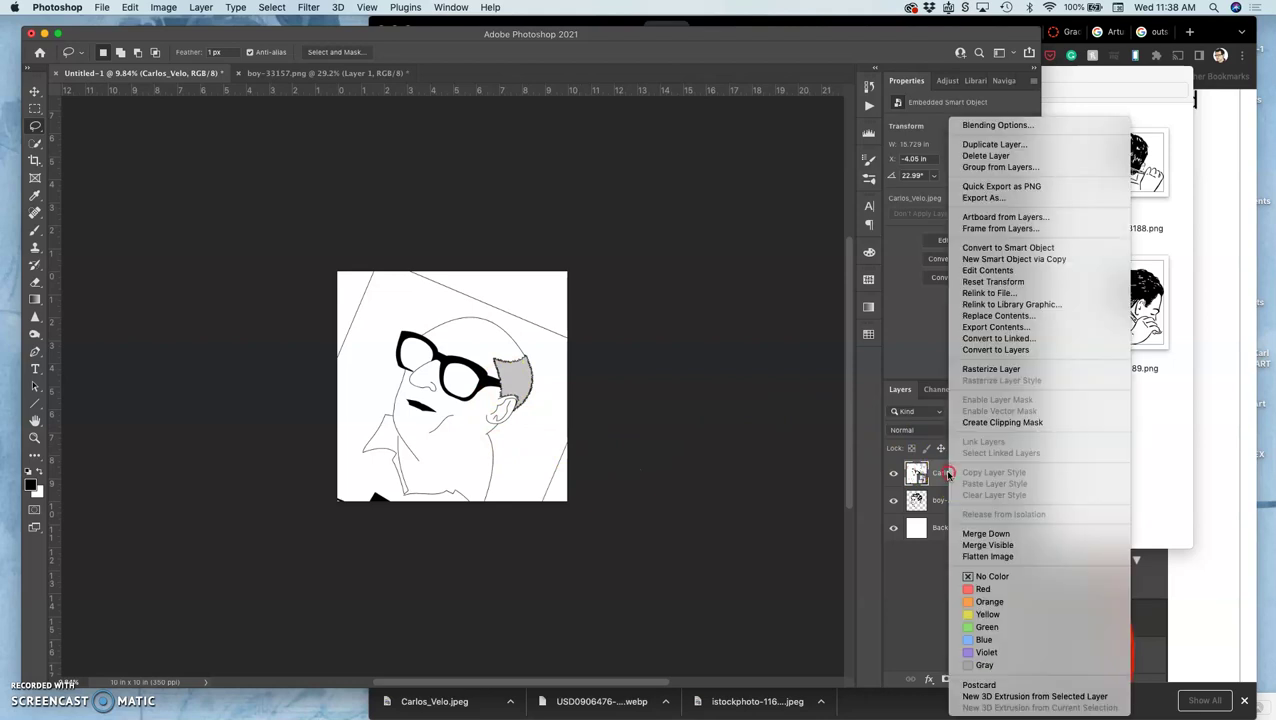
{"action": "left_click", "coordinate": [972, 371]}
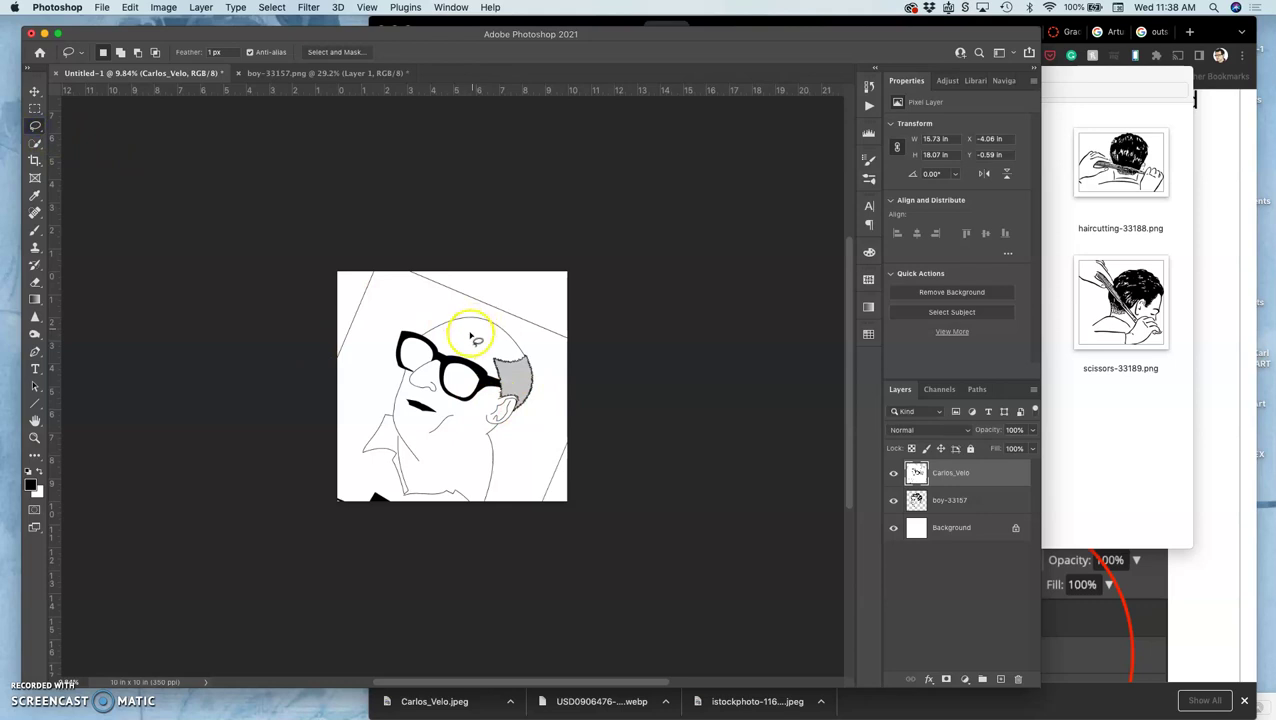
{"action": "mouse_move", "coordinate": [452, 340]}
{"action": "left_mouse_down"}
{"action": "mouse_move", "coordinate": [392, 324]}
{"action": "mouse_move", "coordinate": [374, 376]}
{"action": "mouse_move", "coordinate": [422, 468]}
{"action": "mouse_move", "coordinate": [489, 428]}
{"action": "mouse_move", "coordinate": [478, 410]}
{"action": "mouse_move", "coordinate": [498, 384]}
{"action": "mouse_move", "coordinate": [462, 346]}
{"action": "left_mouse_up"}
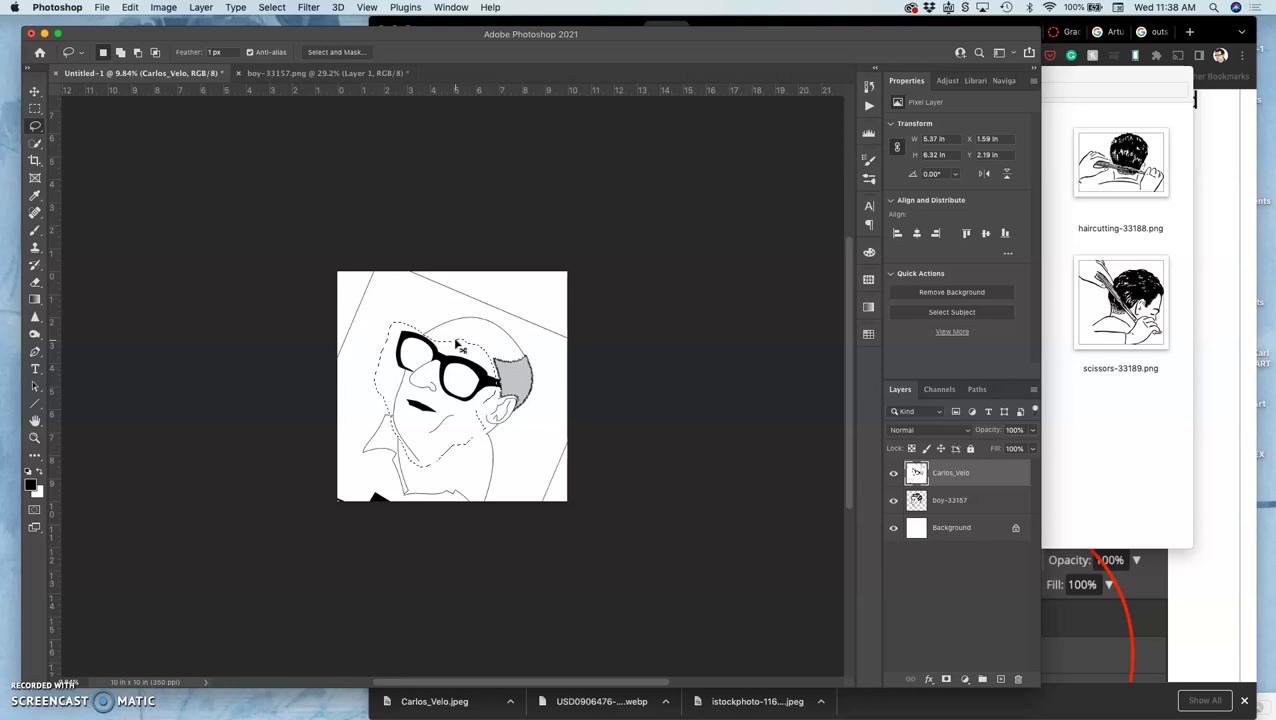
Copy the selected glasses onto a new Layer 1 and toggle layer visibility to check it.
{"action": "key", "text": "super+j"}
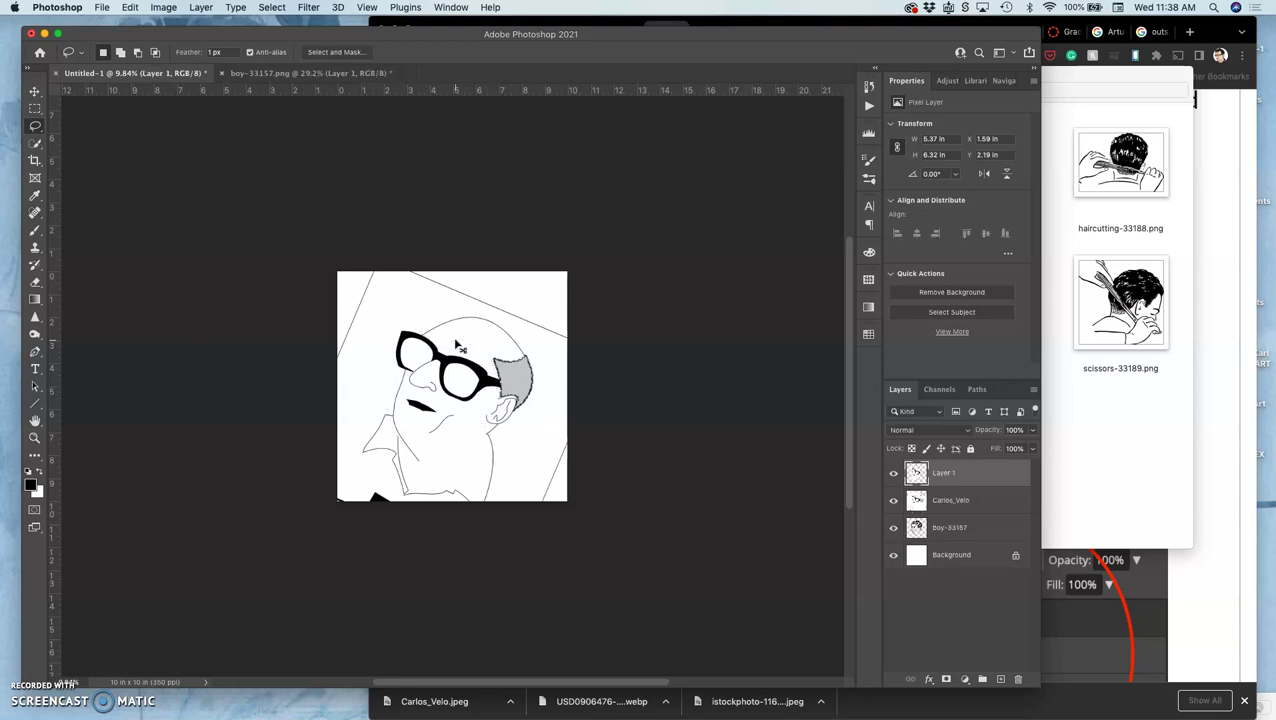
{"action": "left_click", "coordinate": [895, 501]}
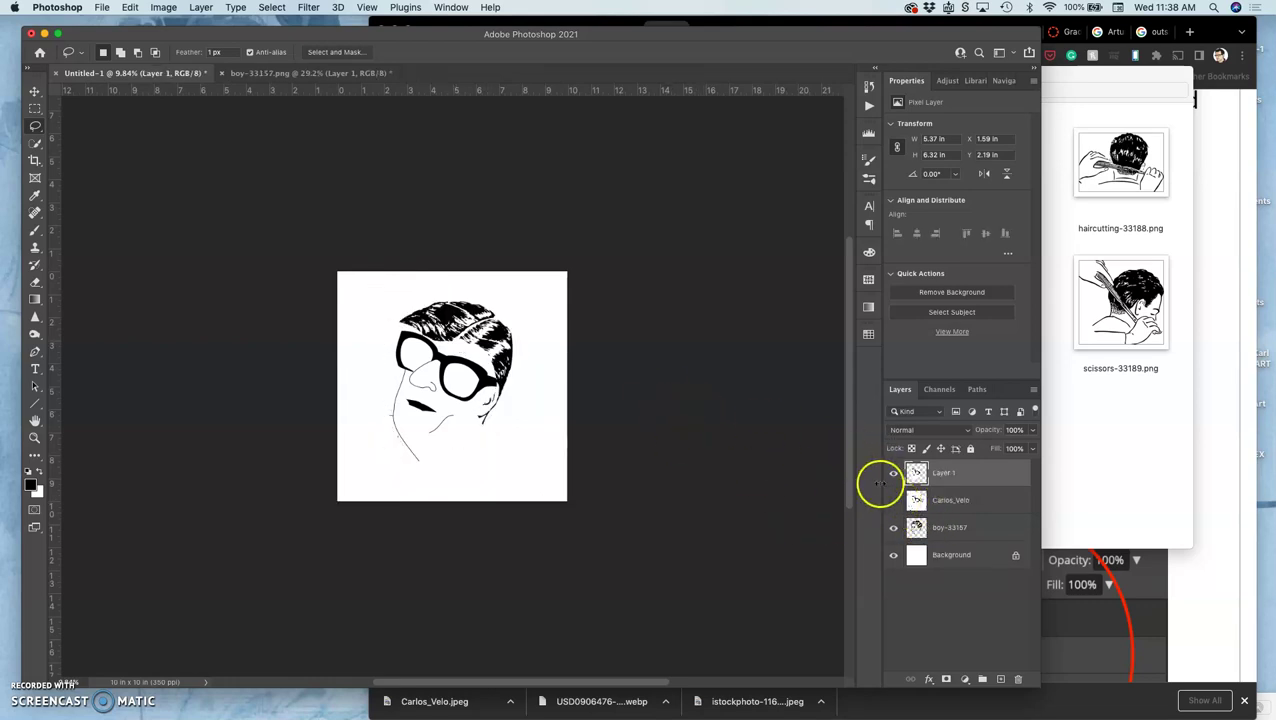
{"action": "left_click", "coordinate": [894, 530]}
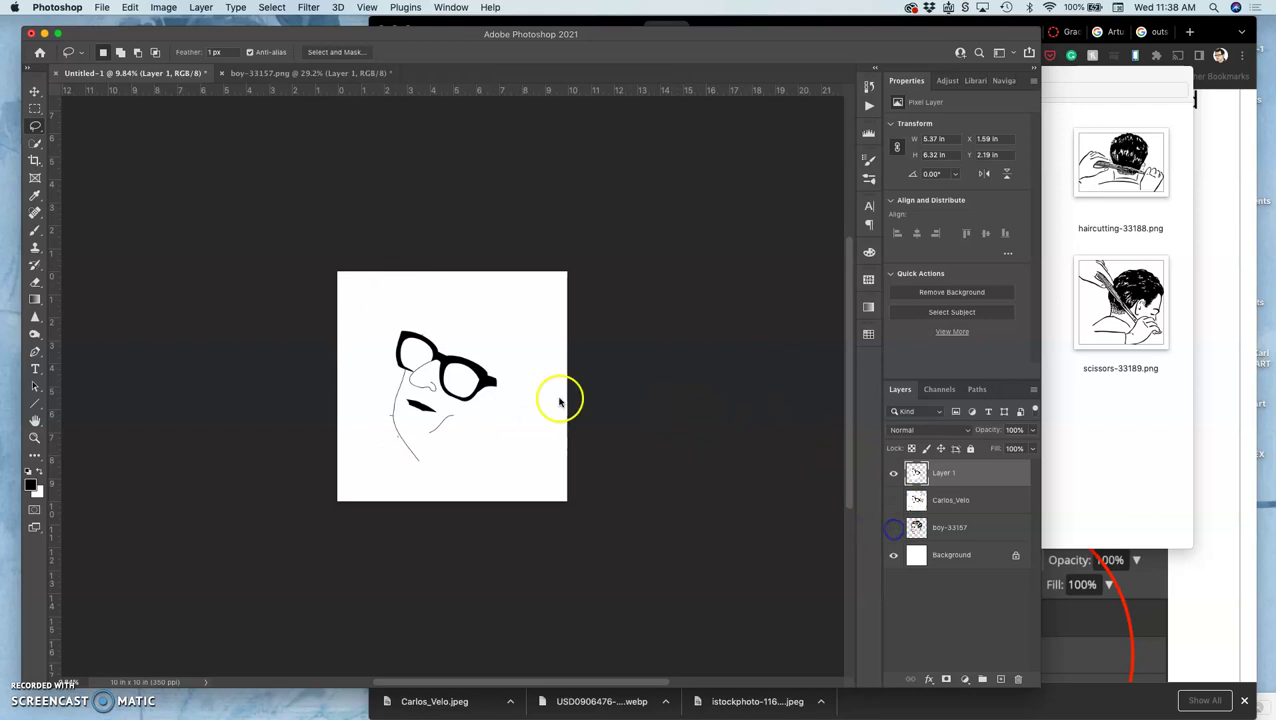
{"action": "left_click", "coordinate": [503, 403]}
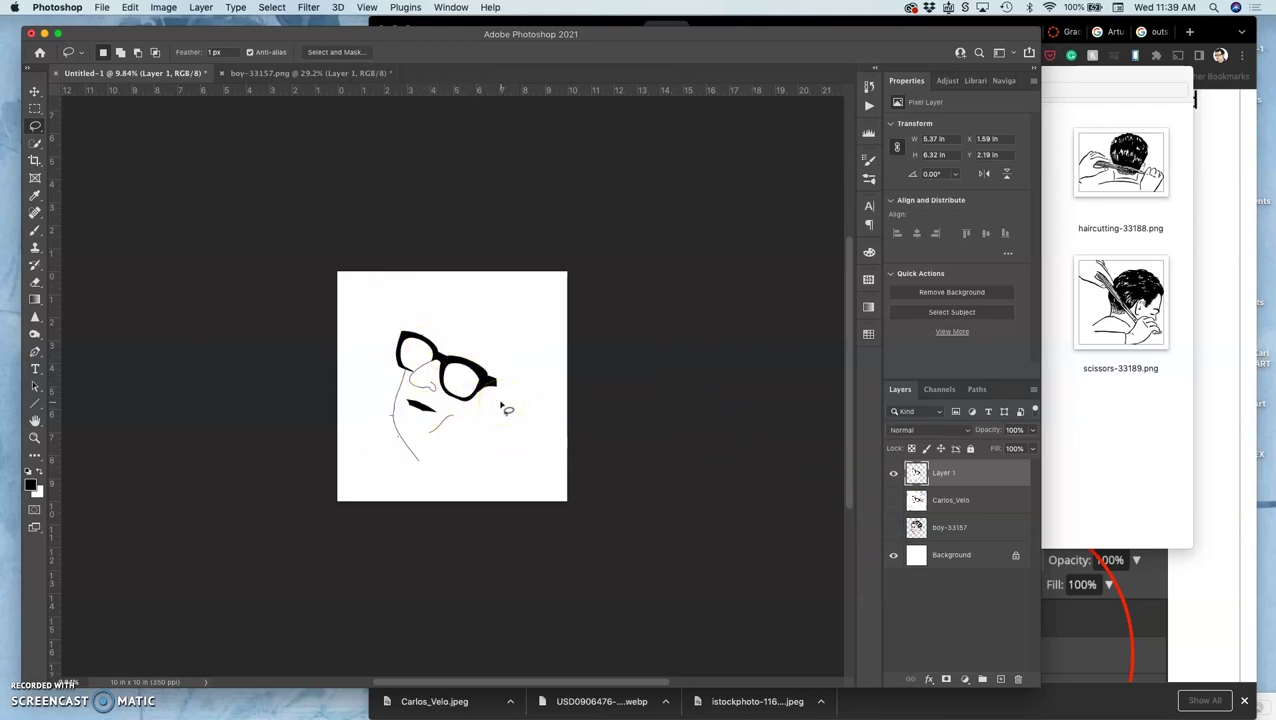
{"action": "left_click", "coordinate": [893, 500]}
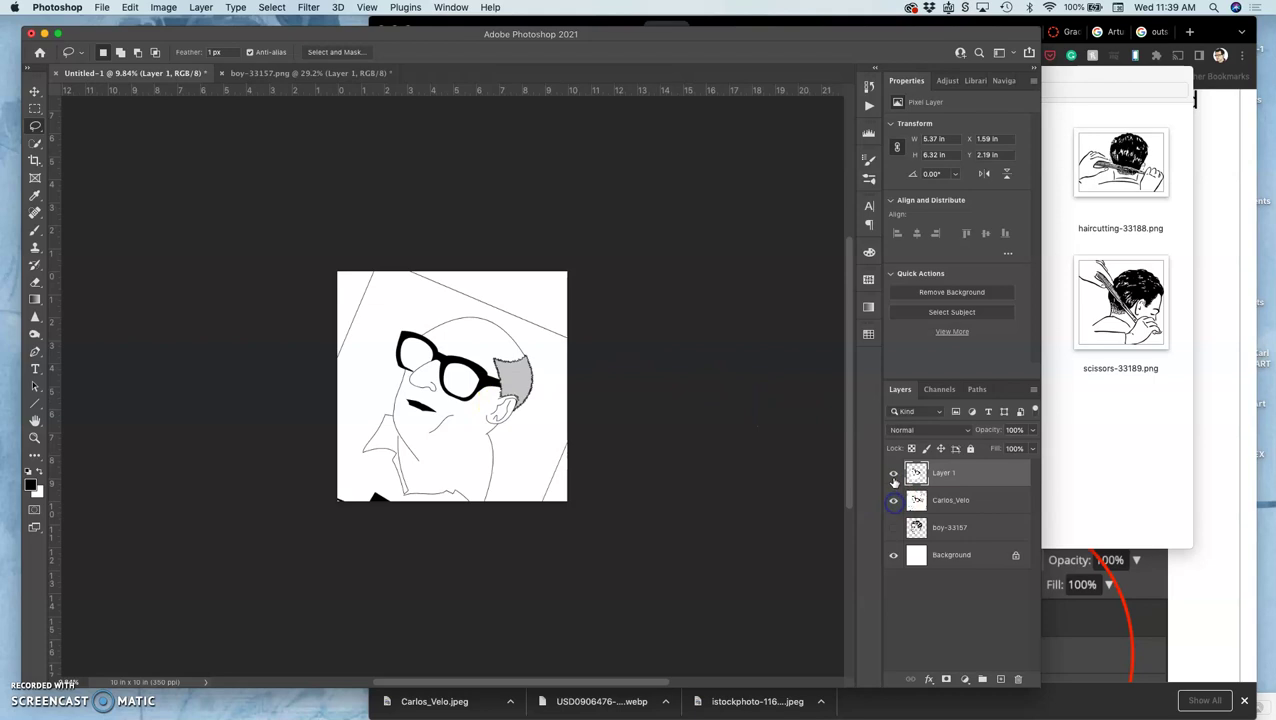
Delete the original Carlos_Velo layer and show boy-33157 with Layer 1 together.
{"action": "left_click", "coordinate": [894, 476]}
{"action": "left_click", "coordinate": [940, 499]}
{"action": "key", "text": "BackSpace"}
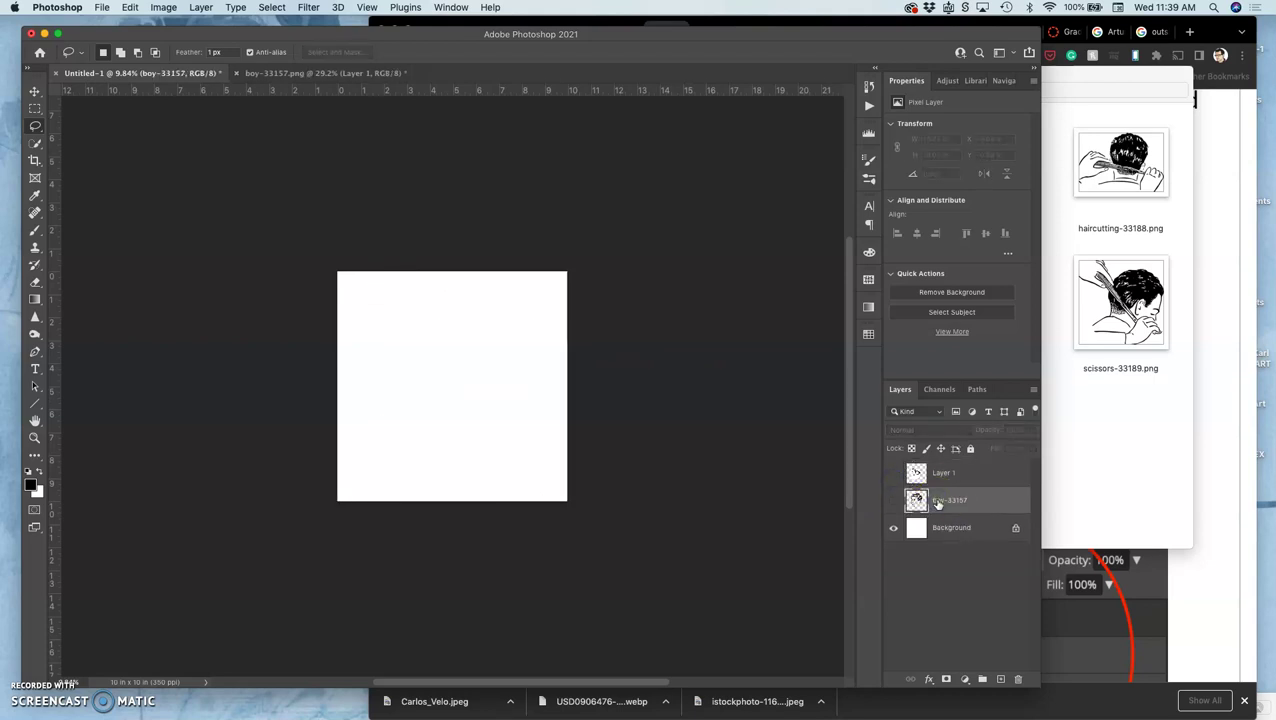
{"action": "left_click", "coordinate": [893, 500]}
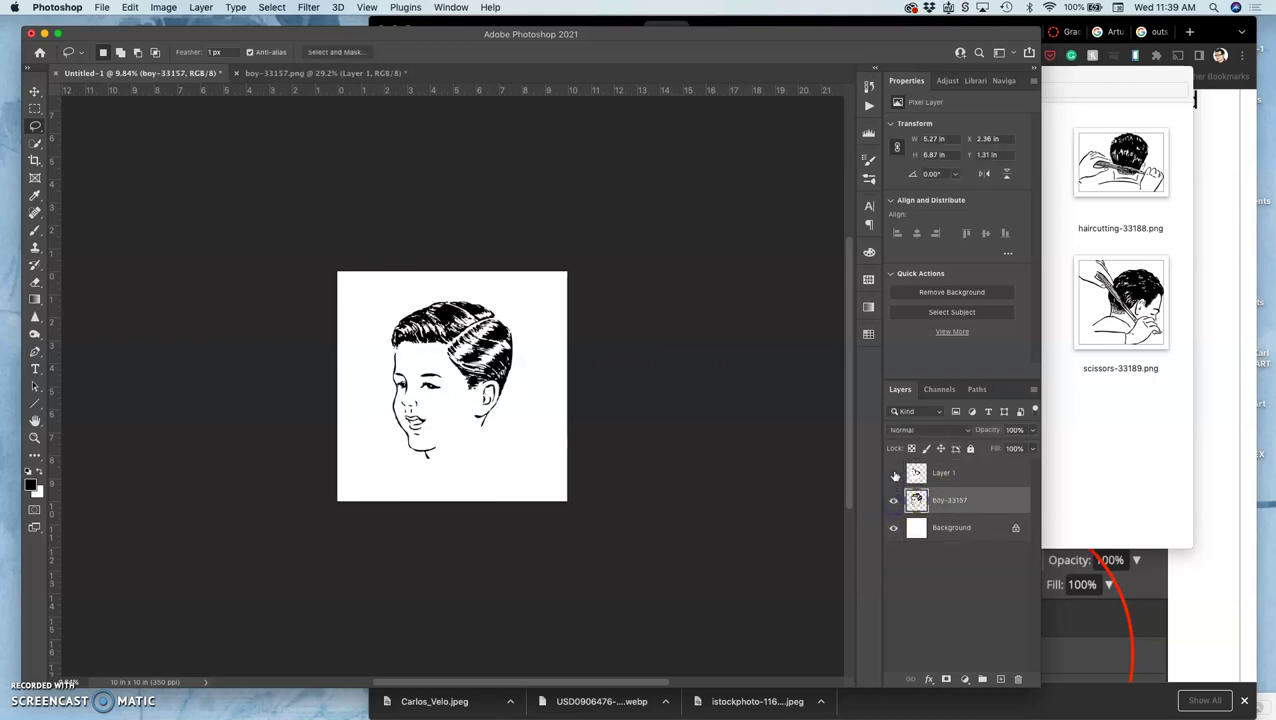
{"action": "left_click", "coordinate": [894, 474]}
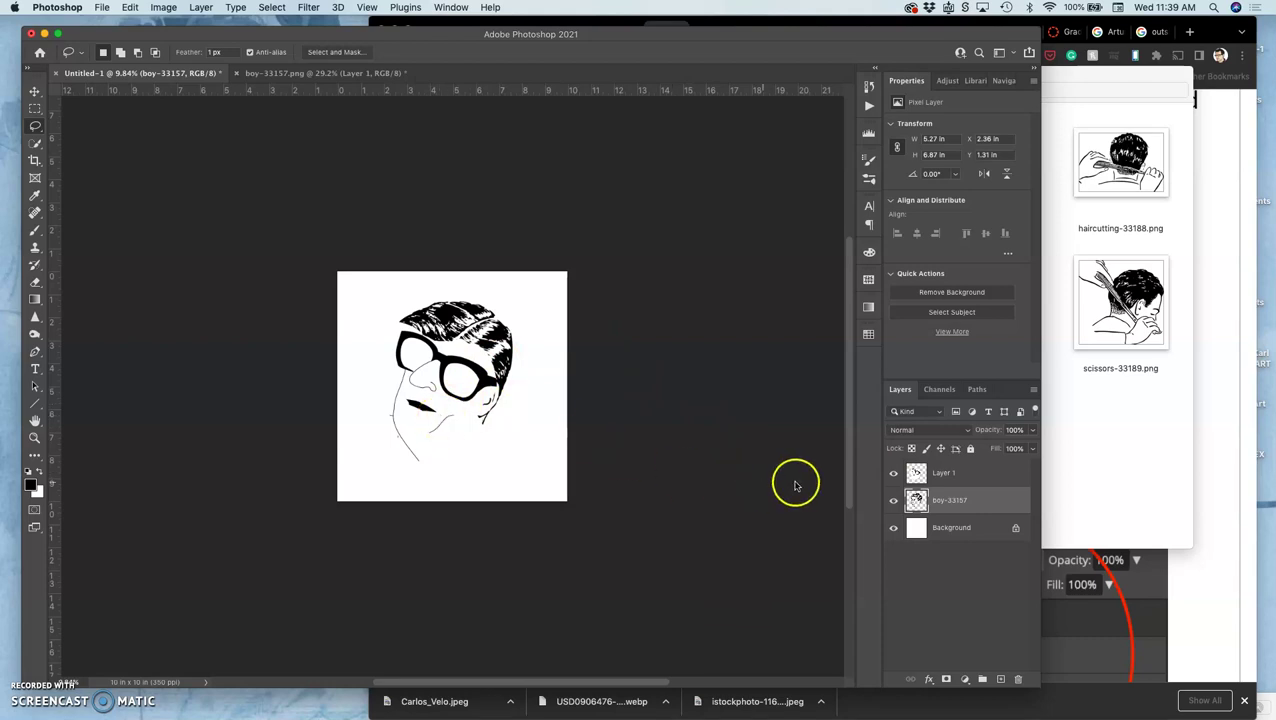
Set both boy-33157 and Layer 1 to the Multiply blend mode.
{"action": "left_click", "coordinate": [916, 431]}
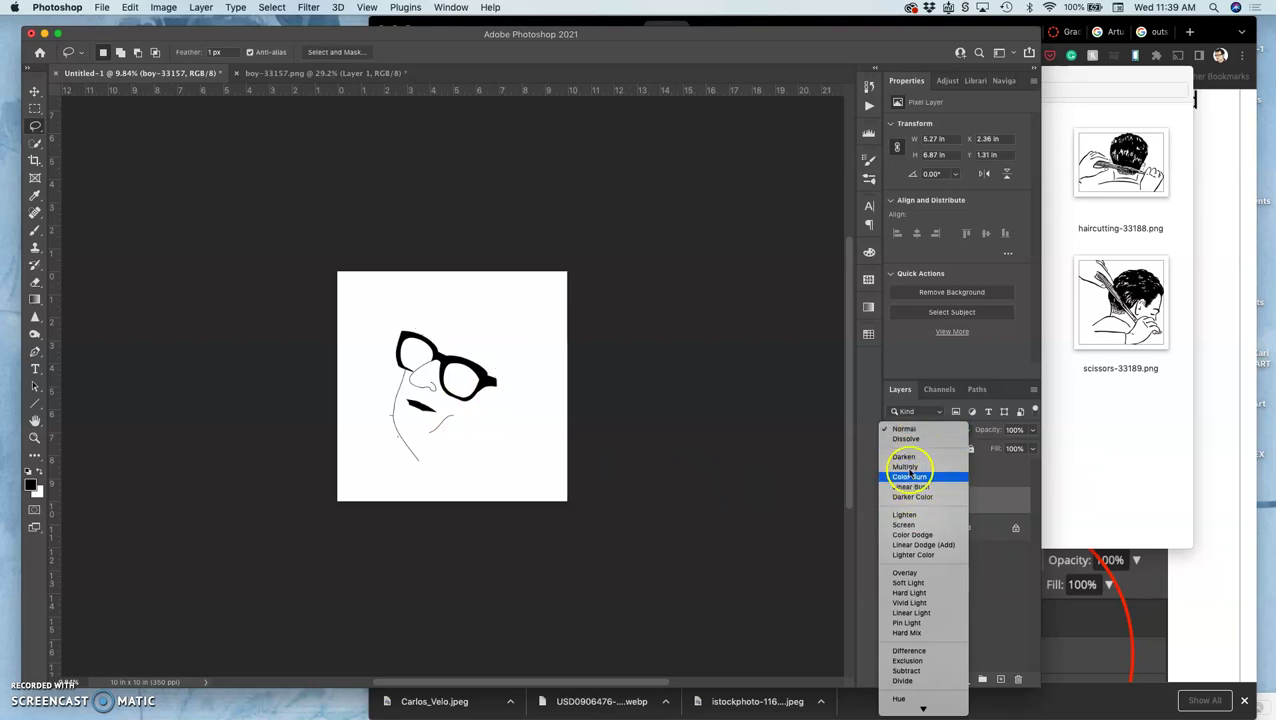
{"action": "left_click", "coordinate": [920, 467]}
{"action": "left_click", "coordinate": [930, 474]}
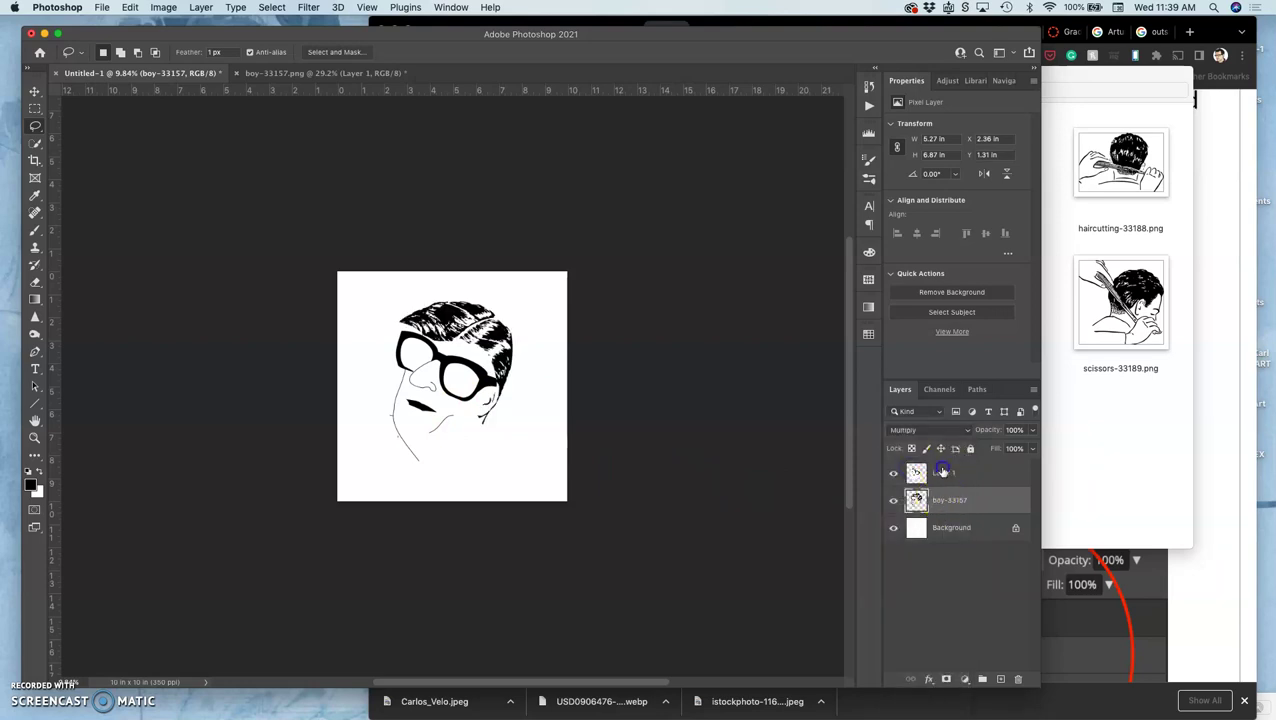
{"action": "left_click", "coordinate": [917, 431]}
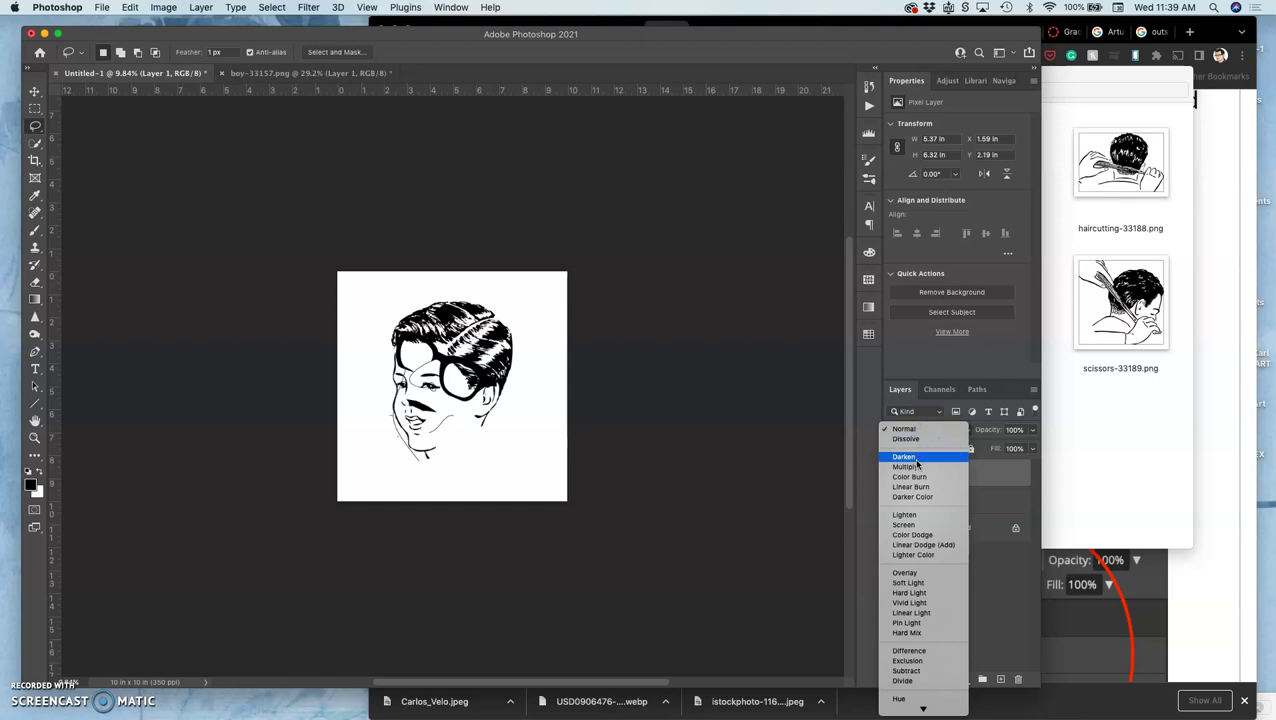
{"action": "left_click", "coordinate": [916, 467]}
Zoom in and move Layer 1 left and down over the boy's head.
{"action": "left_click", "coordinate": [505, 428]}
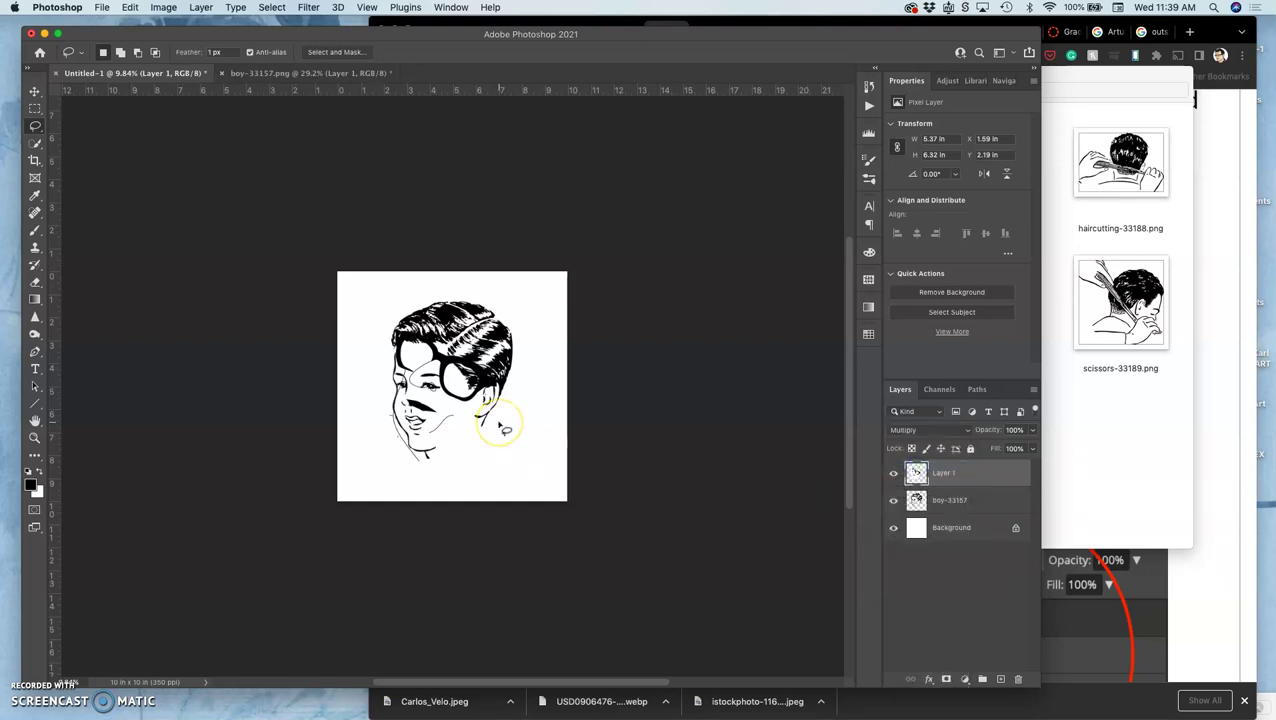
{"action": "key", "text": "super+equal"}
{"action": "key", "text": "super+equal"}
{"action": "key", "text": "super+equal"}
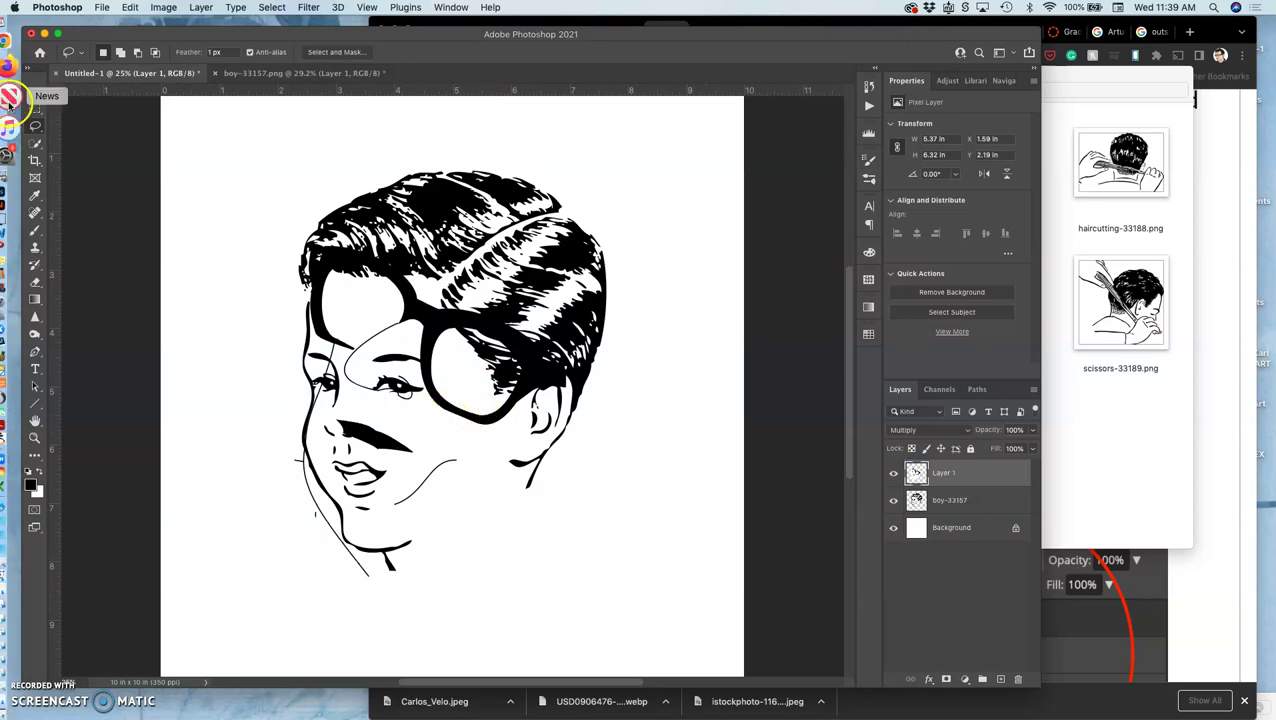
{"action": "left_click", "coordinate": [35, 91]}
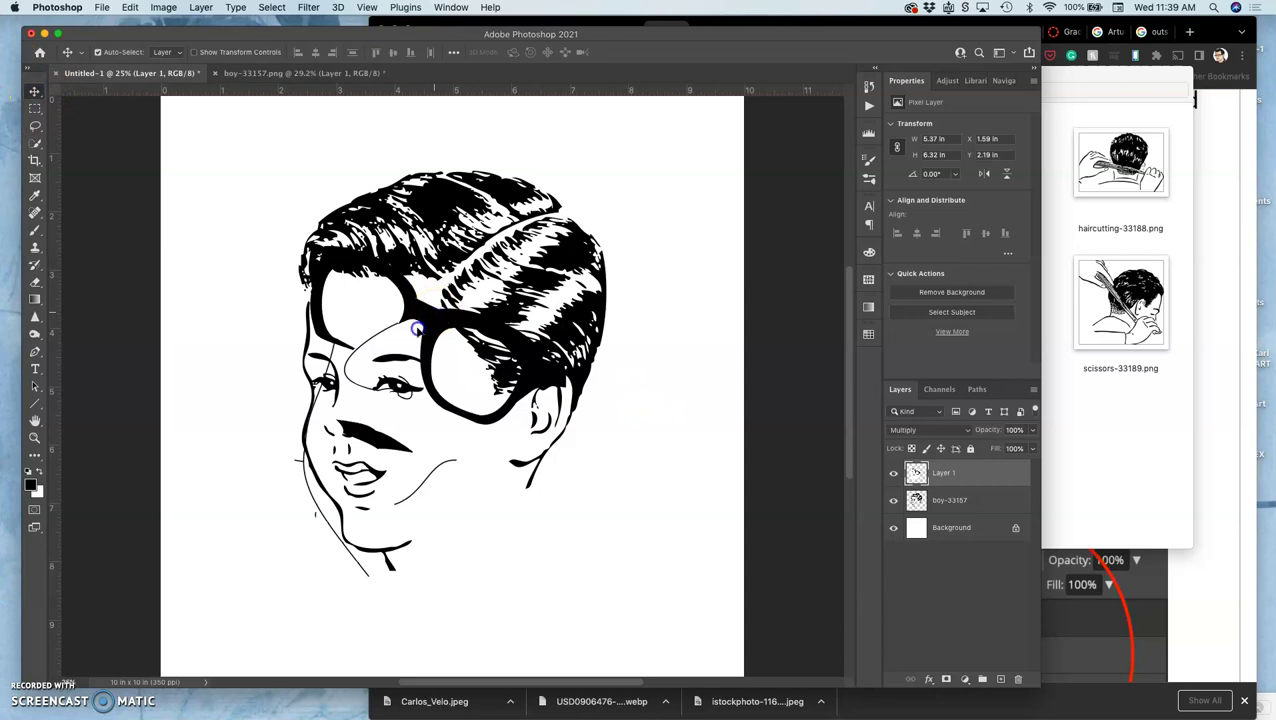
{"action": "mouse_move", "coordinate": [416, 328]}
{"action": "left_mouse_down"}
{"action": "mouse_move", "coordinate": [418, 288]}
{"action": "mouse_move", "coordinate": [408, 322]}
{"action": "left_mouse_up"}
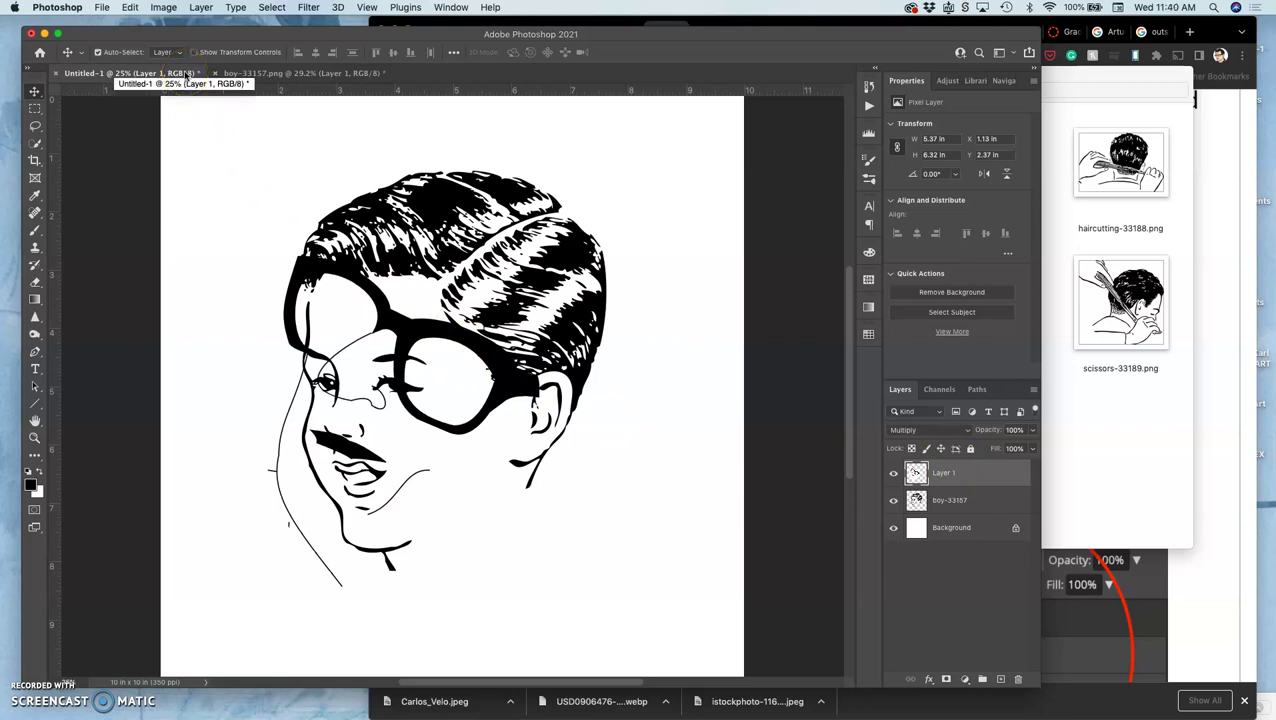
Rotate Layer 1's glasses and face about -13° and scale it to roughly 139% × 144% over the boy's face.
{"action": "left_click", "coordinate": [131, 8]}
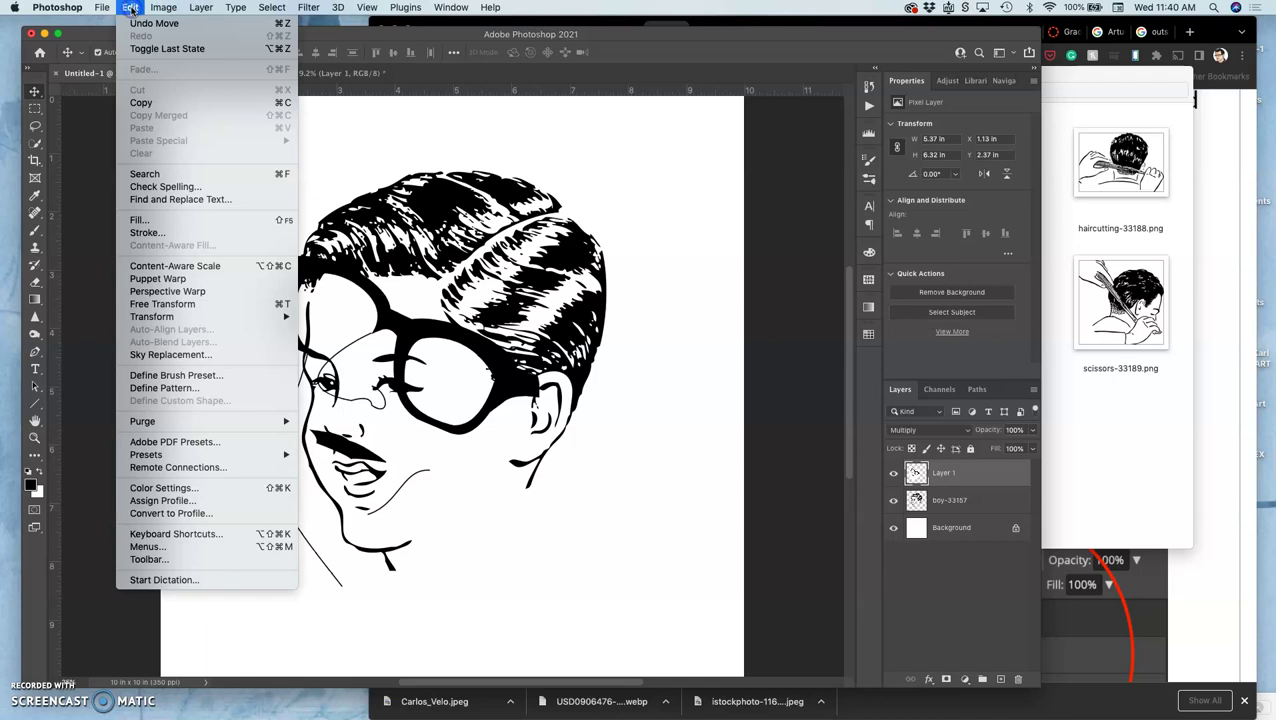
{"action": "left_click", "coordinate": [156, 304]}
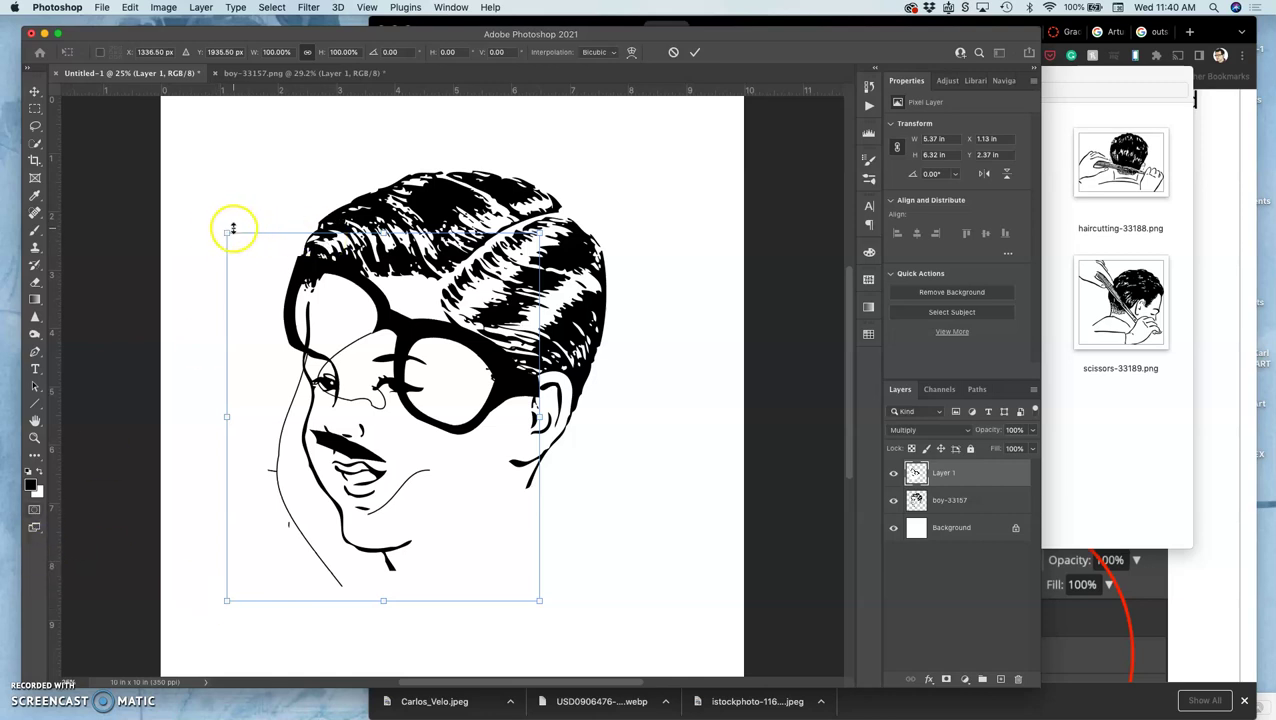
{"action": "left_click_drag", "start_coordinate": [213, 221], "coordinate": [190, 278]}
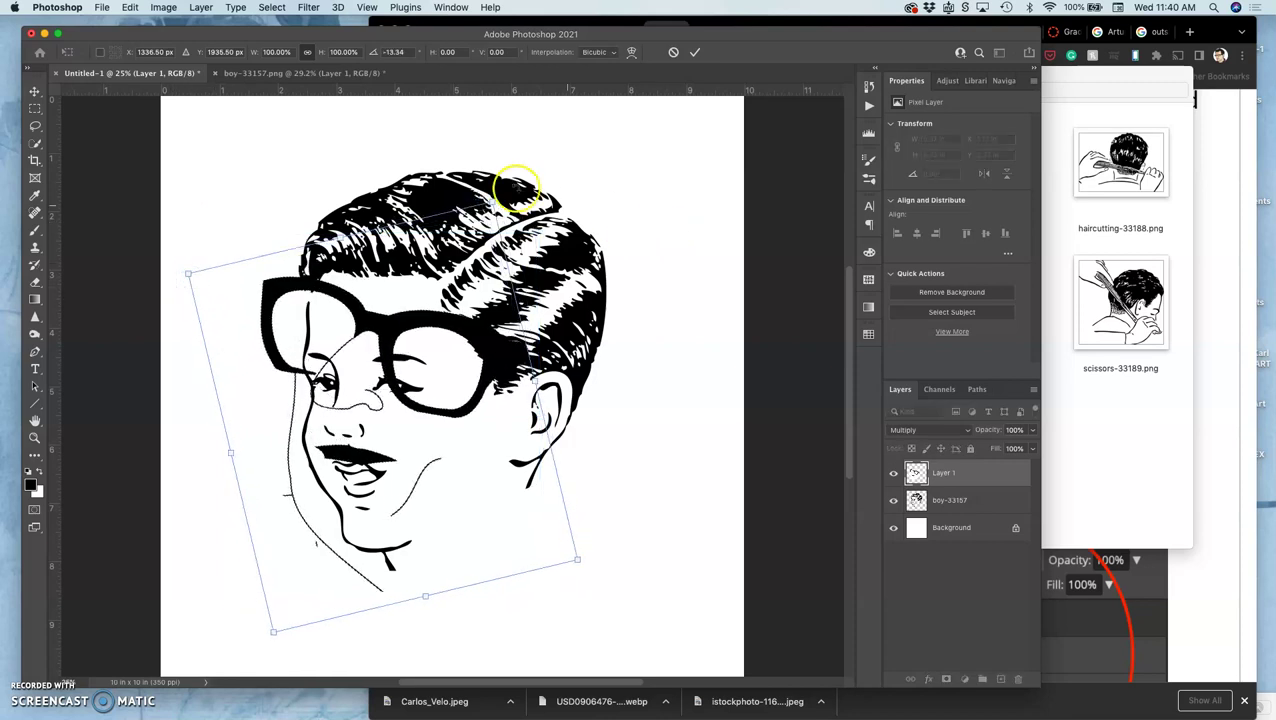
{"action": "left_click_drag", "start_coordinate": [505, 198], "coordinate": [493, 222]}
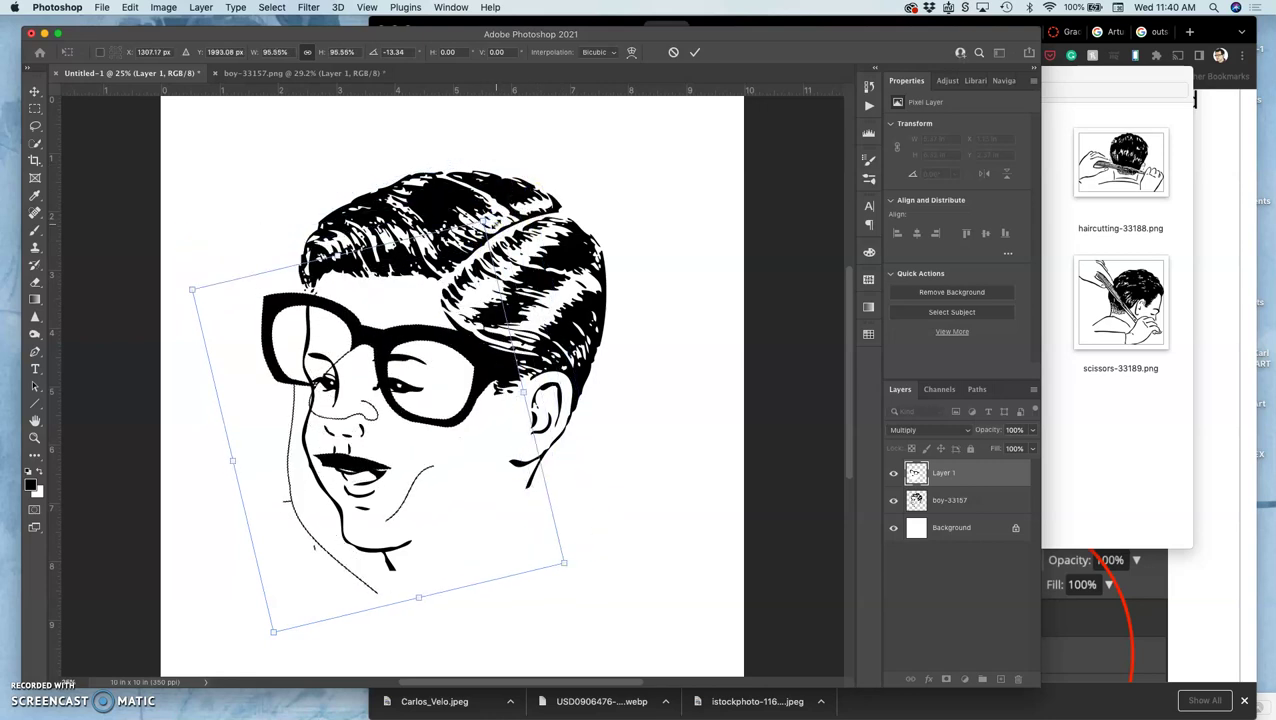
{"action": "left_click_drag", "start_coordinate": [485, 219], "coordinate": [572, 127]}
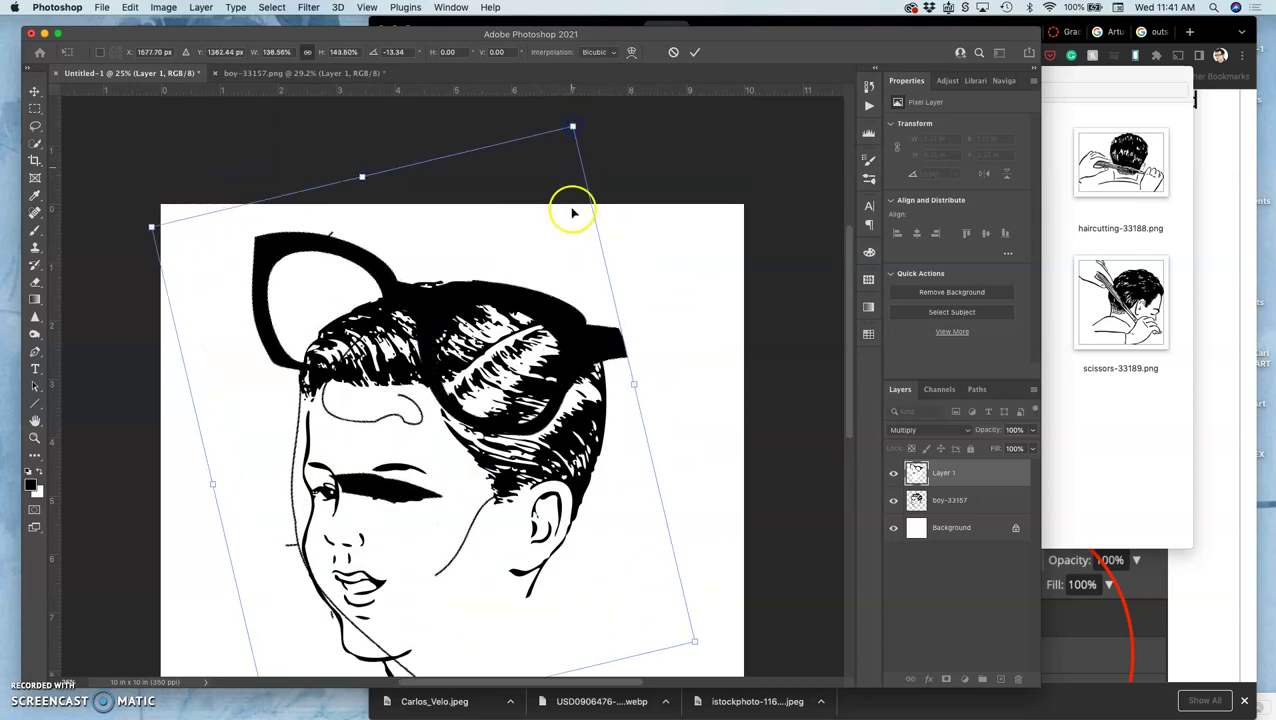
{"action": "scroll", "coordinate": [578, 265], "scroll_direction": "down", "scroll_amount": 5}
{"action": "left_click_drag", "start_coordinate": [566, 209], "coordinate": [582, 284]}
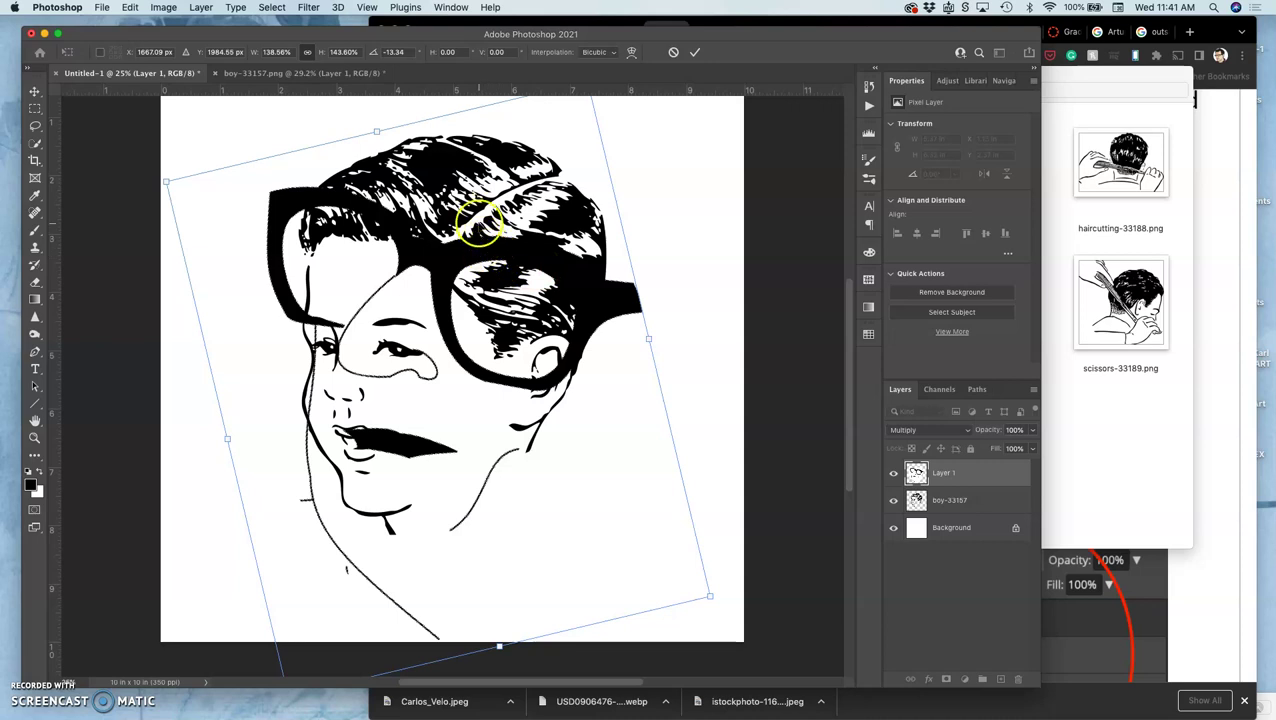
Warp Layer 1's grid so the glasses, ear and cheek curve around the boy's head, then commit.
{"action": "right_click", "coordinate": [479, 223]}
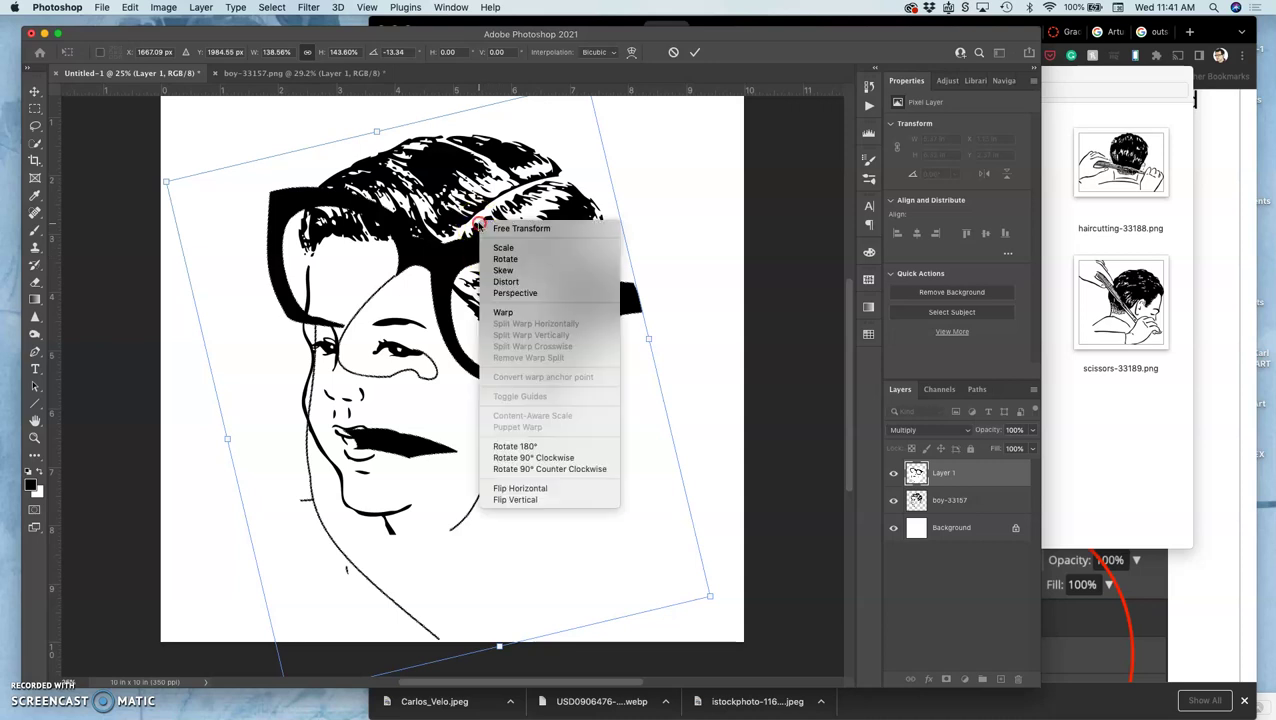
{"action": "left_click", "coordinate": [510, 312]}
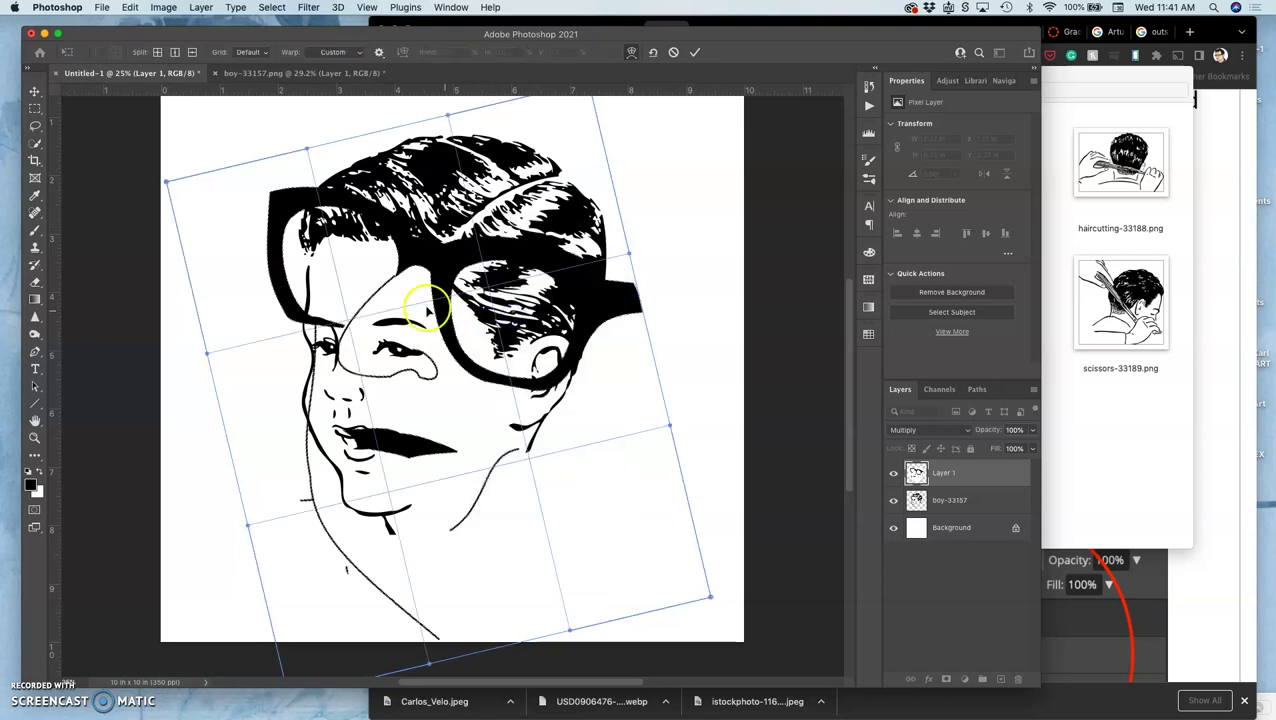
{"action": "left_click_drag", "start_coordinate": [427, 312], "coordinate": [320, 345]}
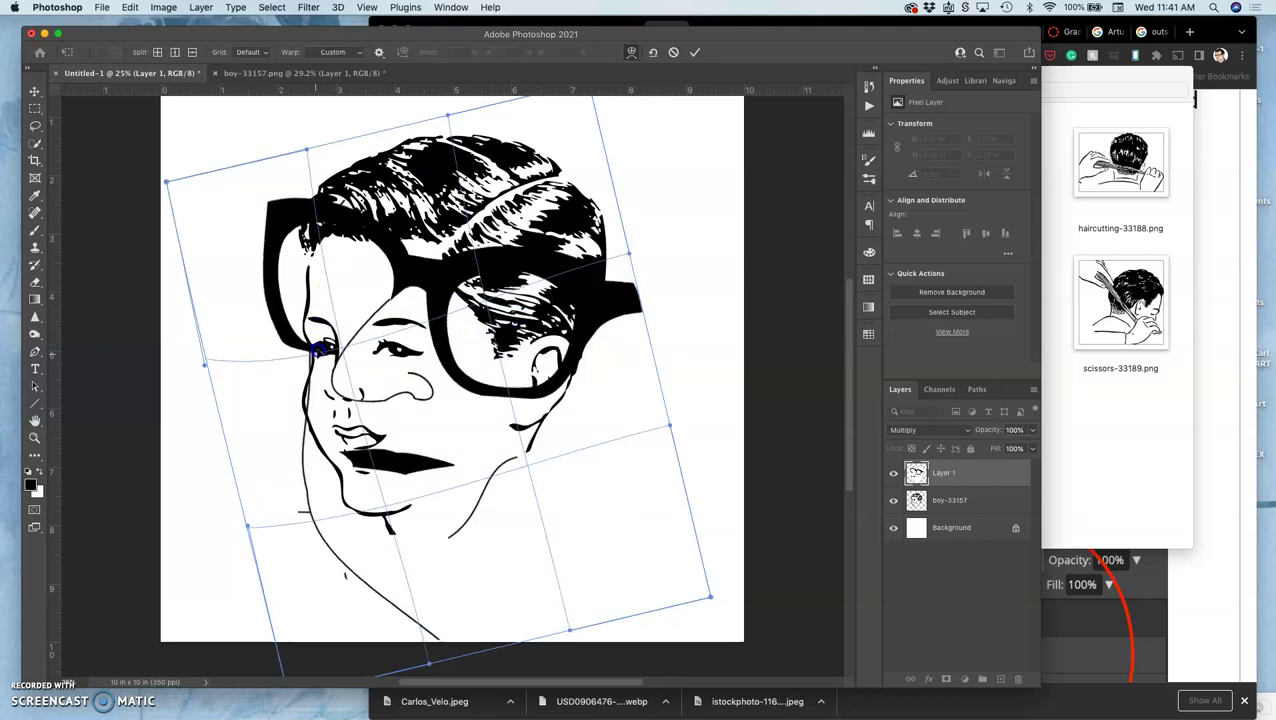
{"action": "mouse_move", "coordinate": [527, 362]}
{"action": "left_mouse_down"}
{"action": "mouse_move", "coordinate": [541, 356]}
{"action": "mouse_move", "coordinate": [547, 377]}
{"action": "mouse_move", "coordinate": [541, 364]}
{"action": "left_mouse_up"}
{"action": "left_click", "coordinate": [447, 383]}
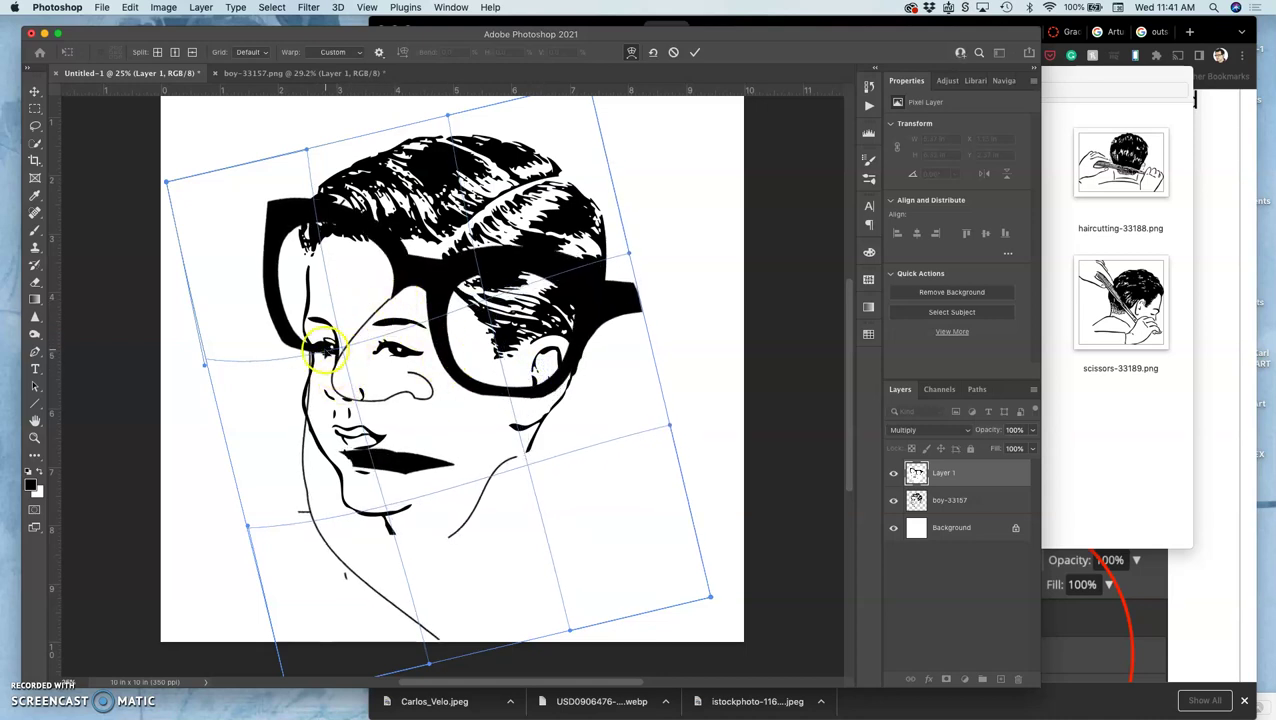
{"action": "left_click_drag", "start_coordinate": [323, 347], "coordinate": [320, 344]}
{"action": "left_click", "coordinate": [498, 413]}
{"action": "left_click", "coordinate": [664, 424]}
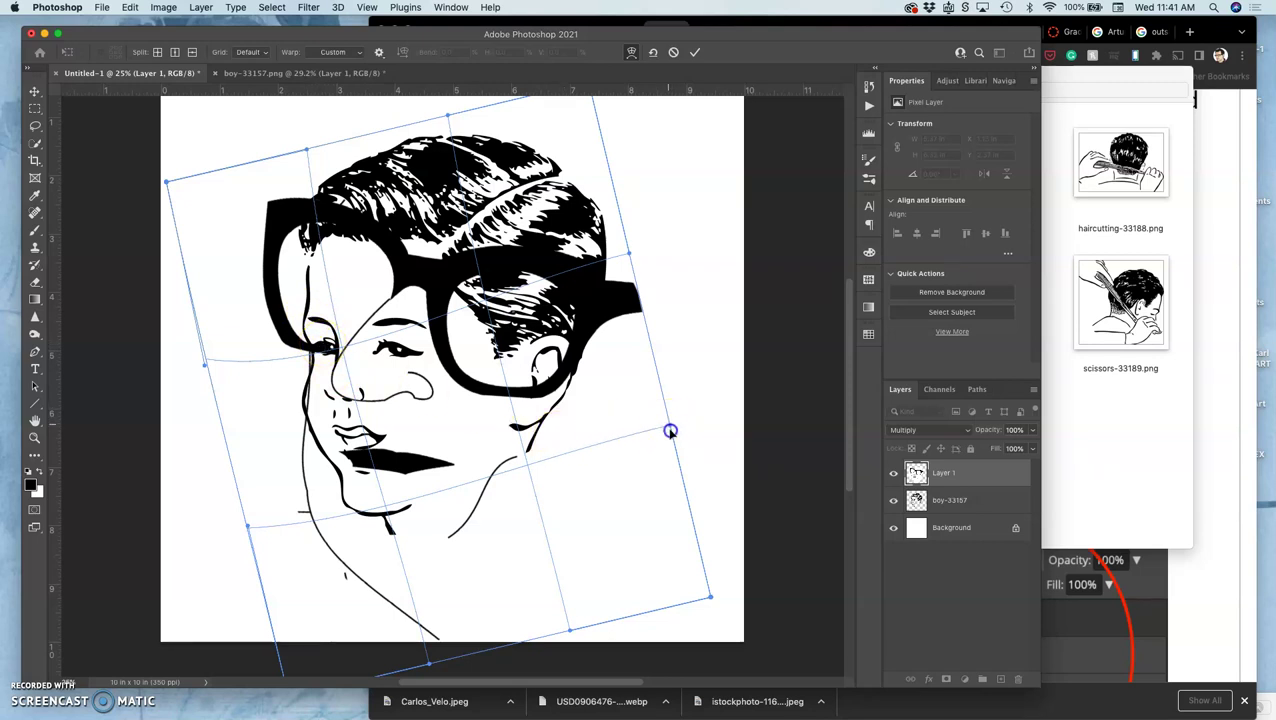
{"action": "left_click_drag", "start_coordinate": [670, 431], "coordinate": [679, 447]}
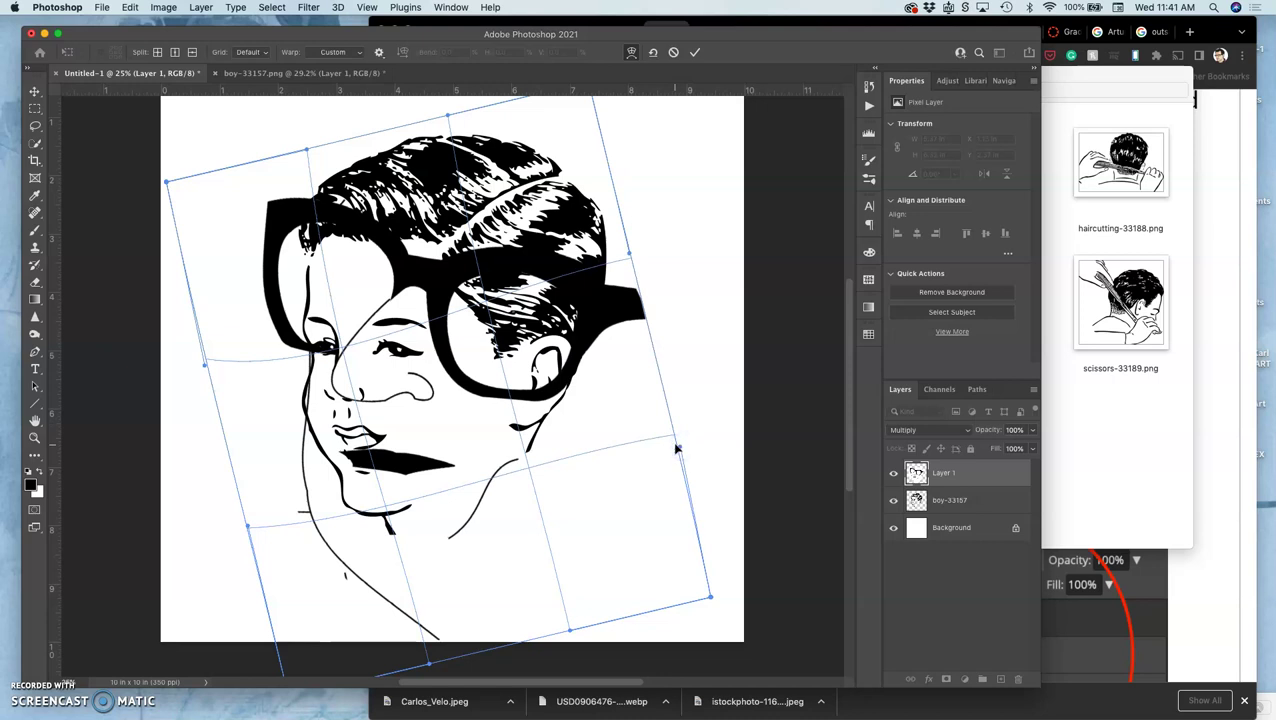
{"action": "key", "text": "Return"}
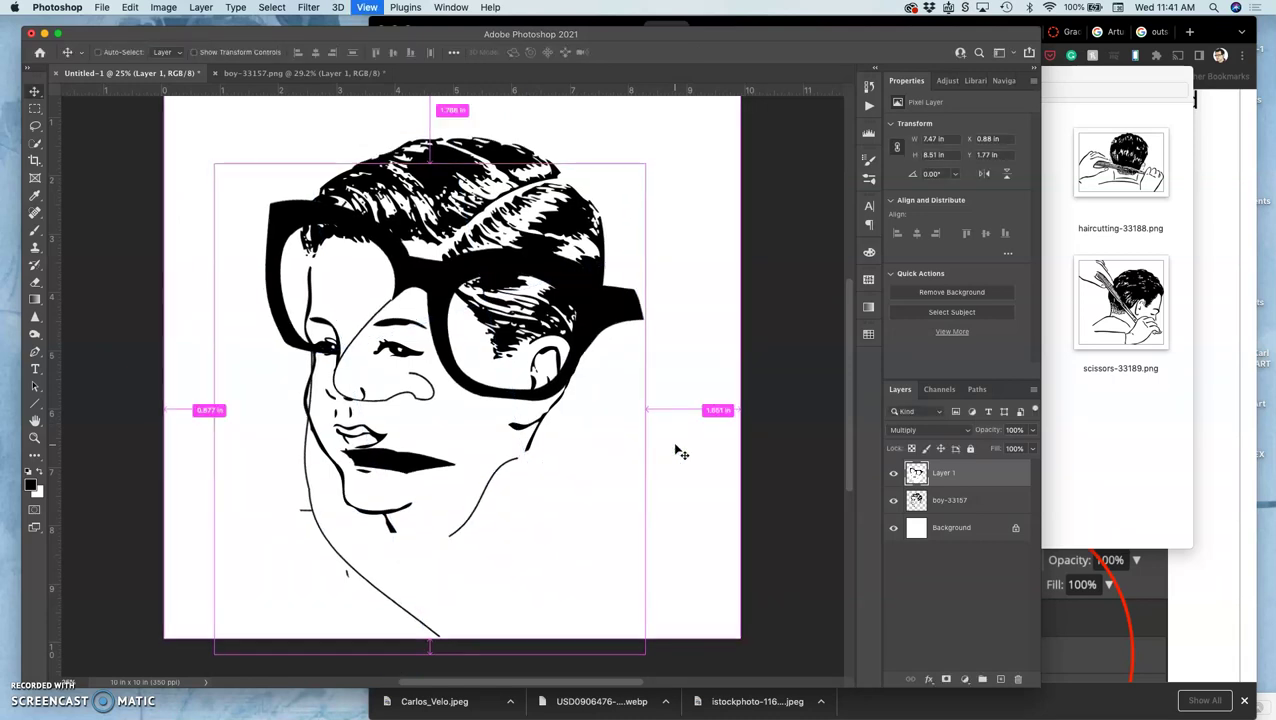
Rotate the boy-33157 layer about 121° clockwise and apply it.
{"action": "key", "text": "super+minus"}
{"action": "left_click", "coordinate": [686, 437]}
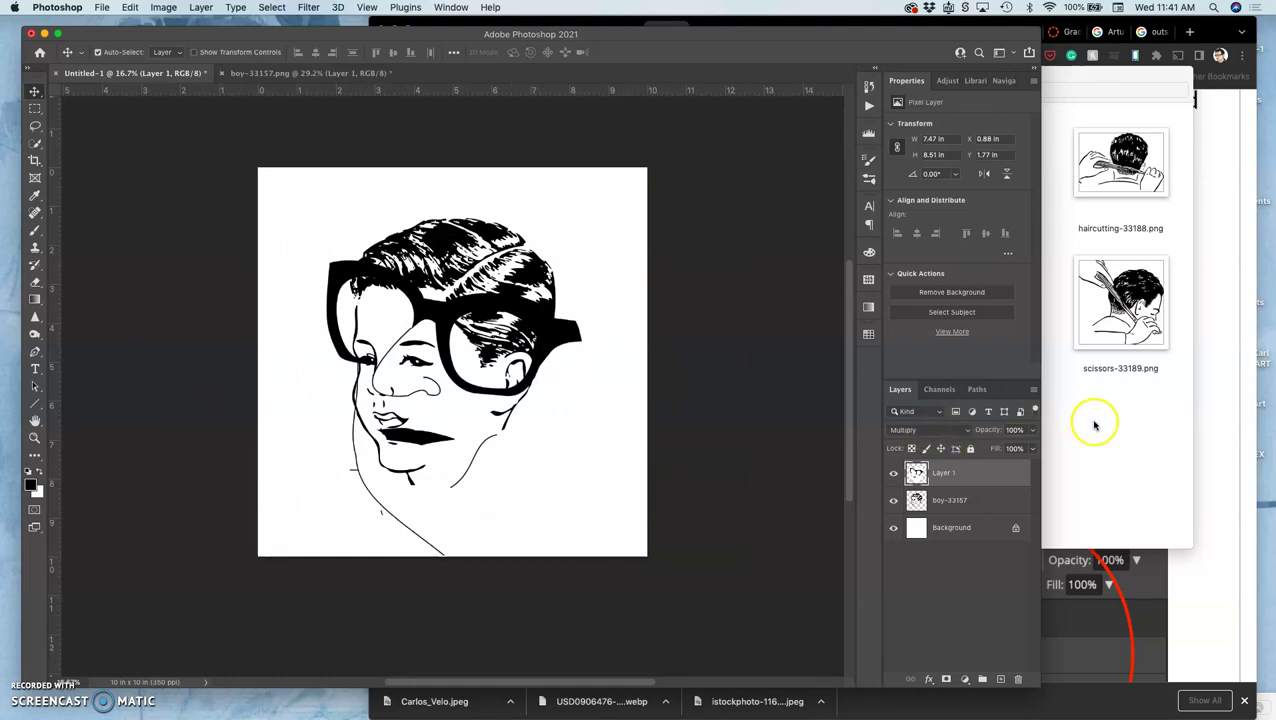
{"action": "left_click", "coordinate": [951, 512]}
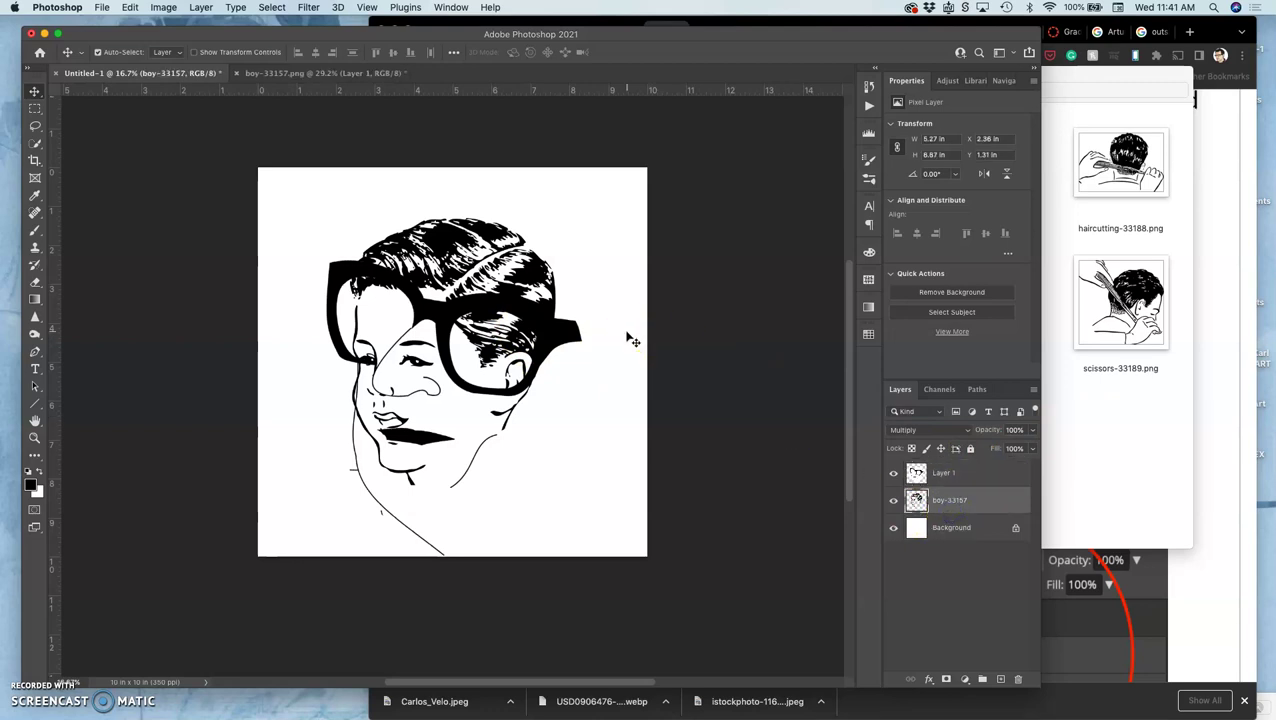
{"action": "key", "text": "super+t"}
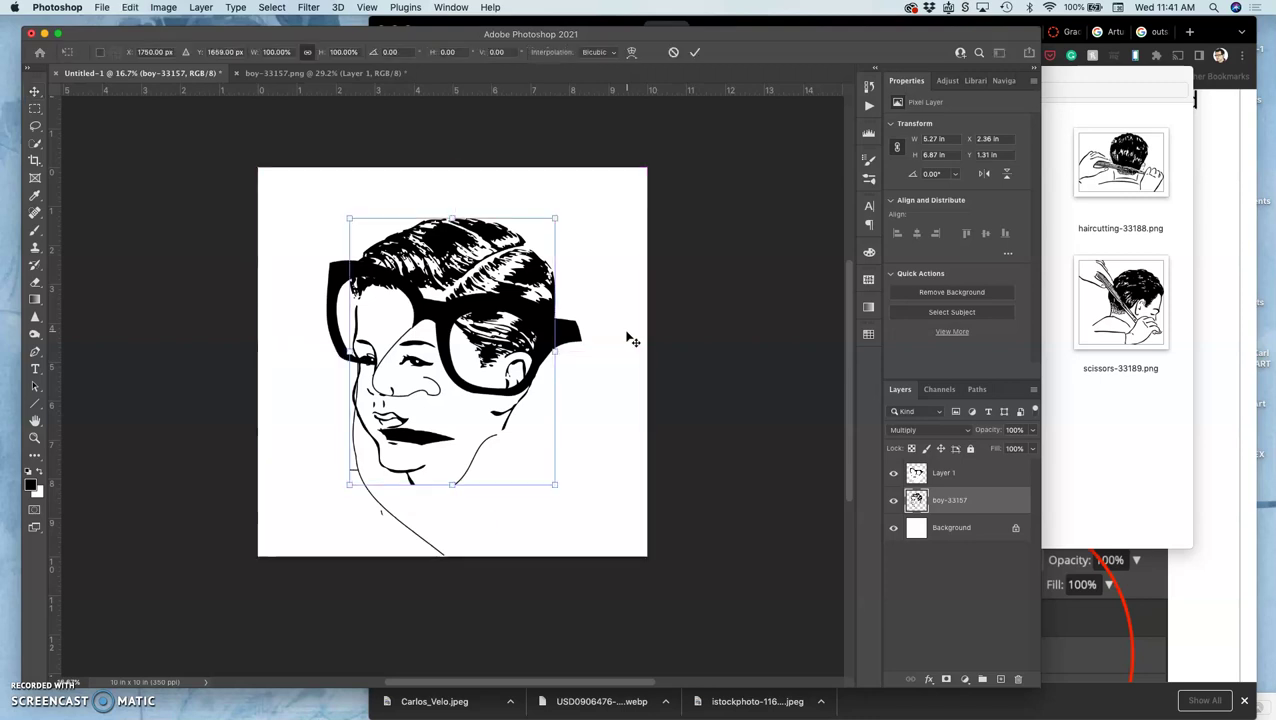
{"action": "left_click_drag", "start_coordinate": [581, 214], "coordinate": [455, 450]}
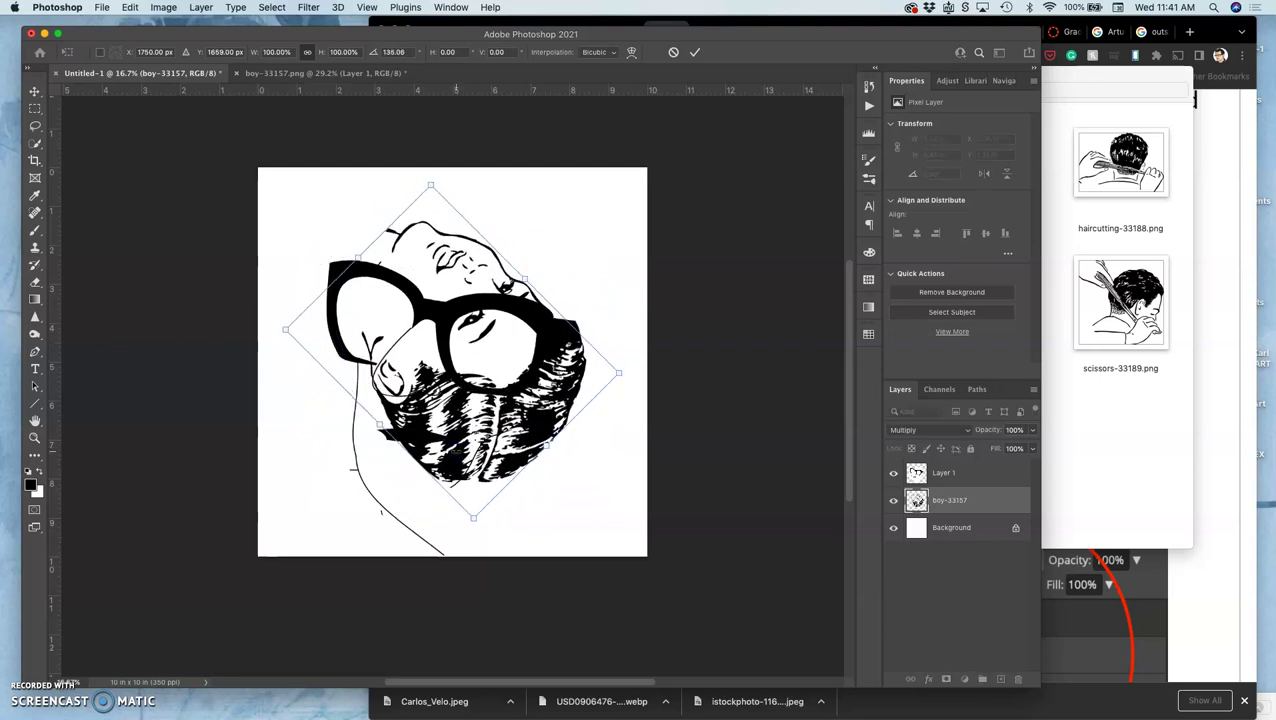
{"action": "key", "text": "Return"}
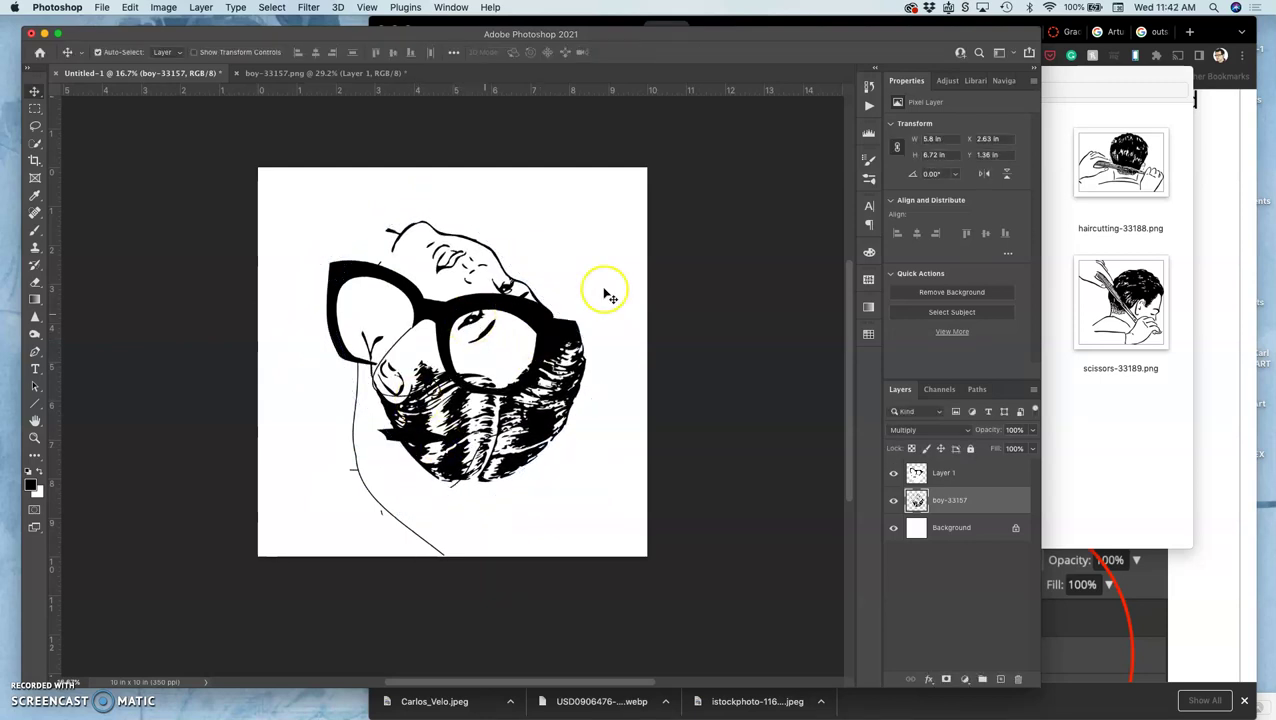
Lasso and cut the stray chin lines from Layer 1, then bring up the Exercise #1 folder.
{"action": "left_click", "coordinate": [35, 125]}
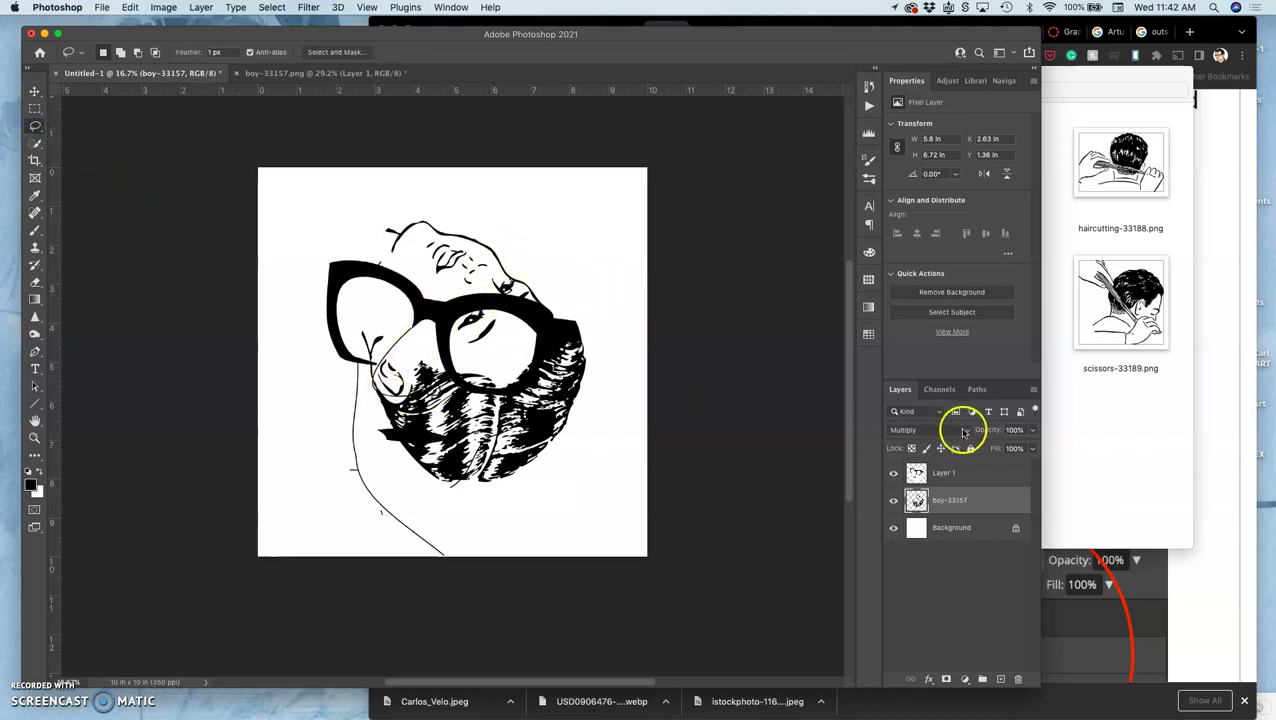
{"action": "left_click", "coordinate": [945, 472]}
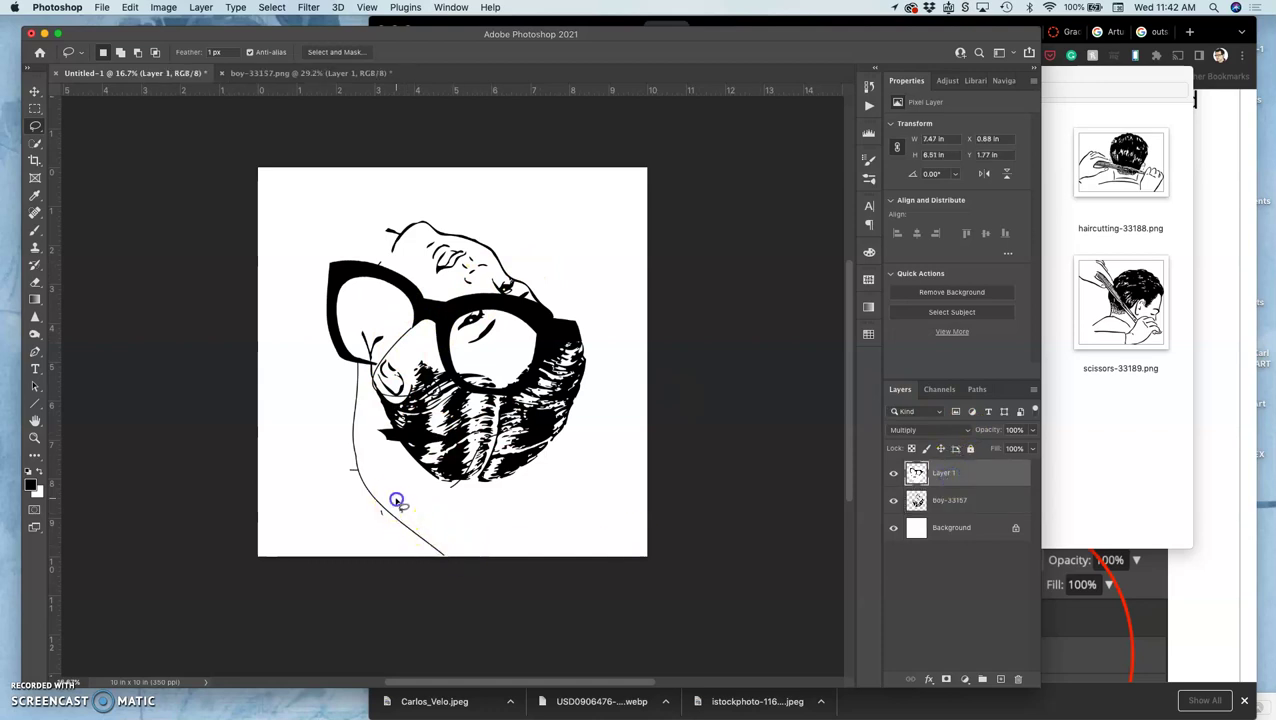
{"action": "left_click_drag", "start_coordinate": [397, 500], "coordinate": [362, 524]}
{"action": "left_click_drag", "start_coordinate": [481, 567], "coordinate": [446, 528]}
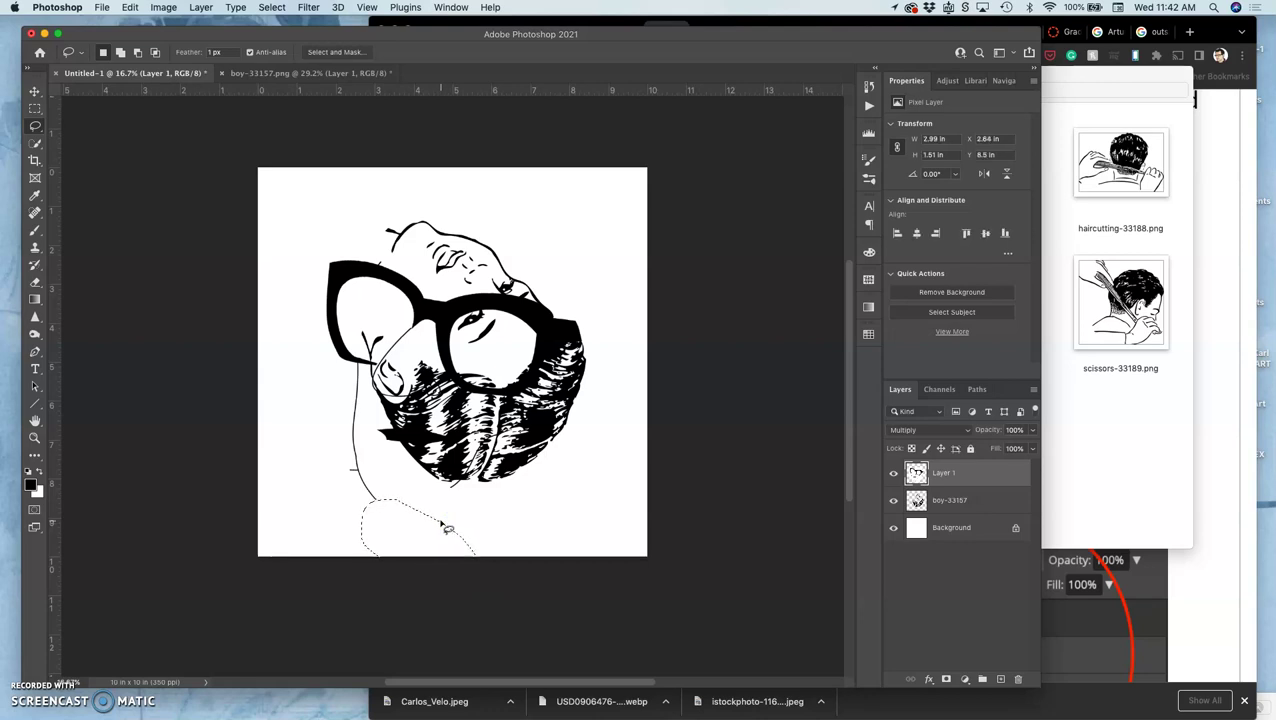
{"action": "key", "text": "super+x"}
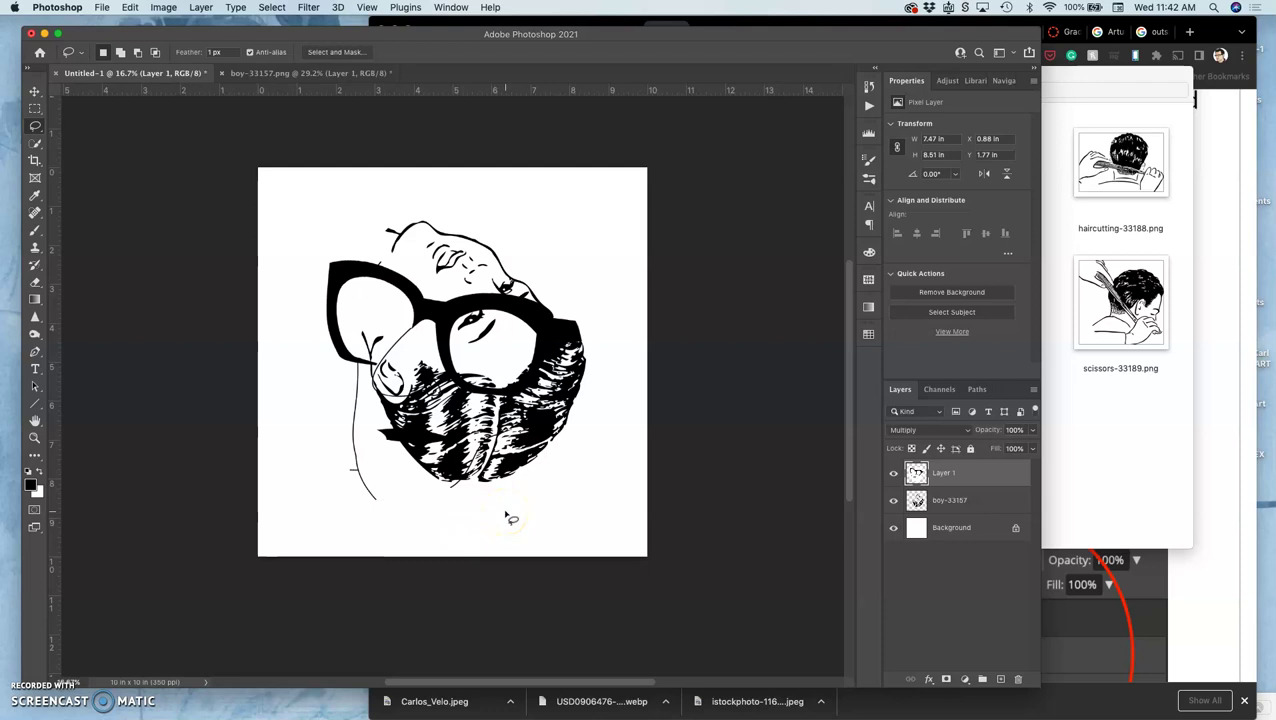
{"action": "mouse_move", "coordinate": [507, 516]}
{"action": "left_mouse_down"}
{"action": "mouse_move", "coordinate": [456, 449]}
{"action": "mouse_move", "coordinate": [408, 310]}
{"action": "mouse_move", "coordinate": [402, 364]}
{"action": "mouse_move", "coordinate": [401, 352]}
{"action": "mouse_move", "coordinate": [378, 371]}
{"action": "mouse_move", "coordinate": [383, 410]}
{"action": "left_mouse_up"}
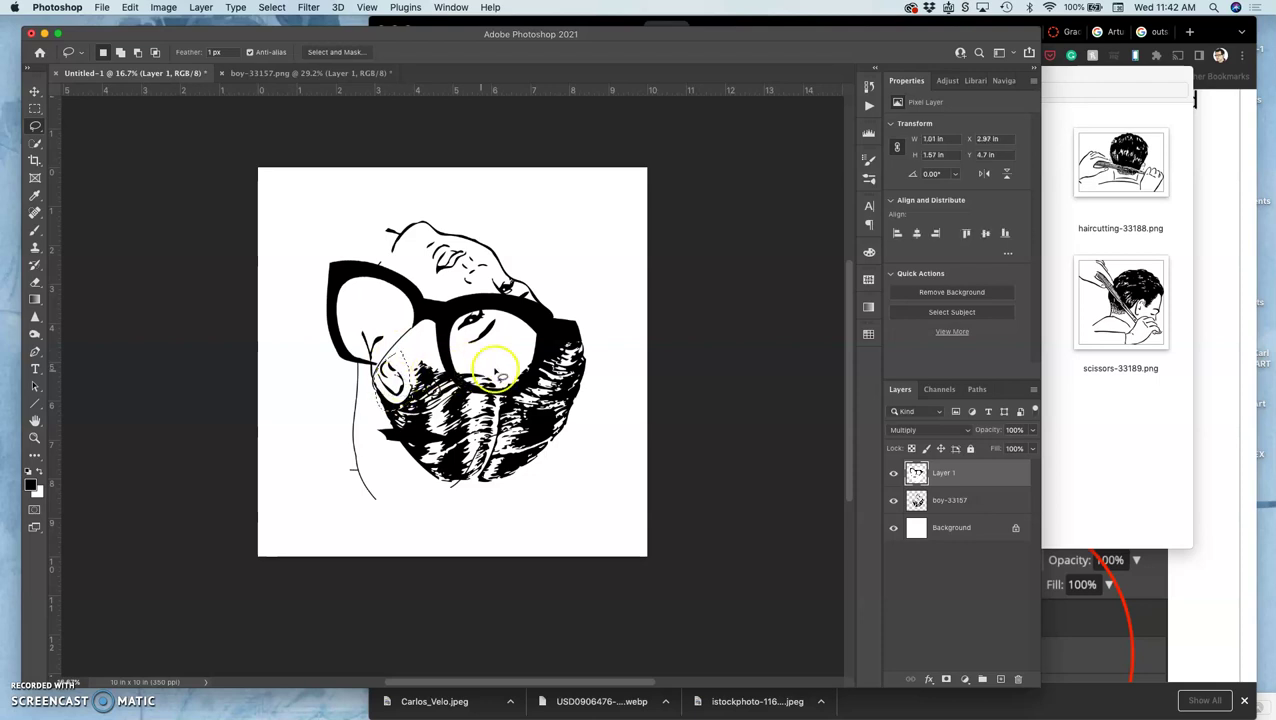
{"action": "left_click", "coordinate": [1098, 397]}
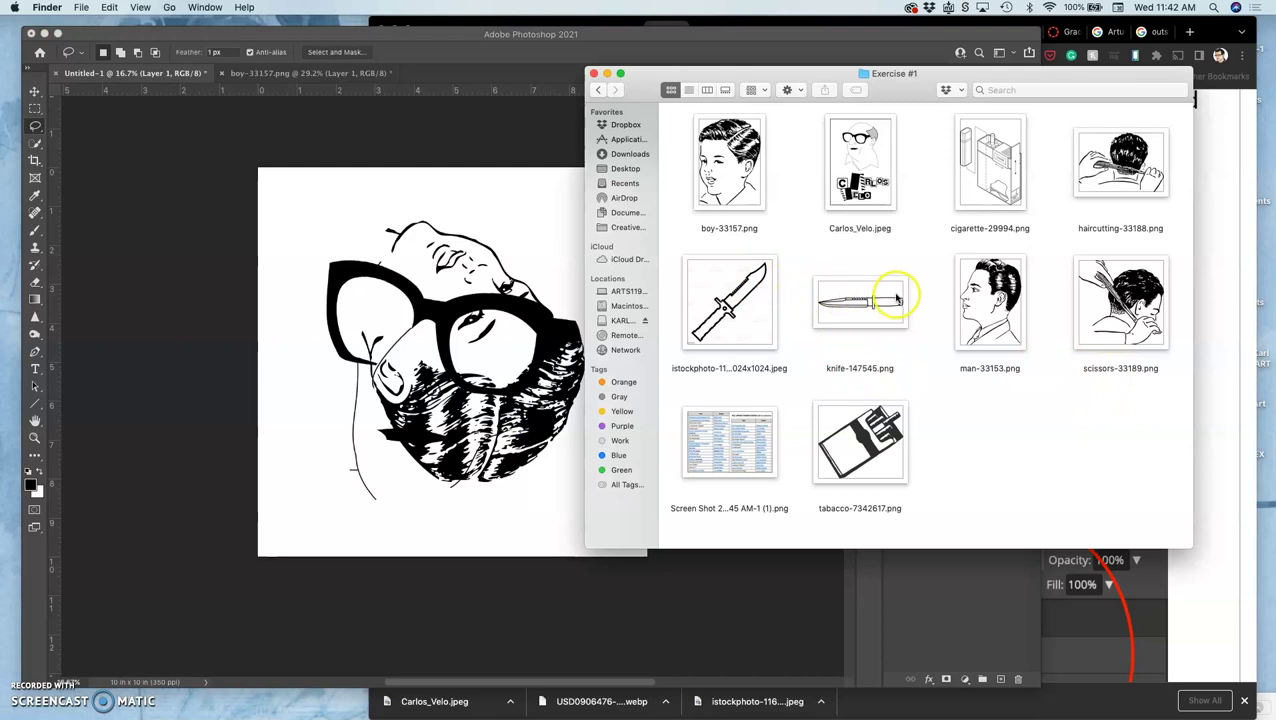
Place the istockphoto knife image enlarged on the canvas and rasterize its layer.
{"action": "left_click_drag", "start_coordinate": [758, 298], "coordinate": [427, 290]}
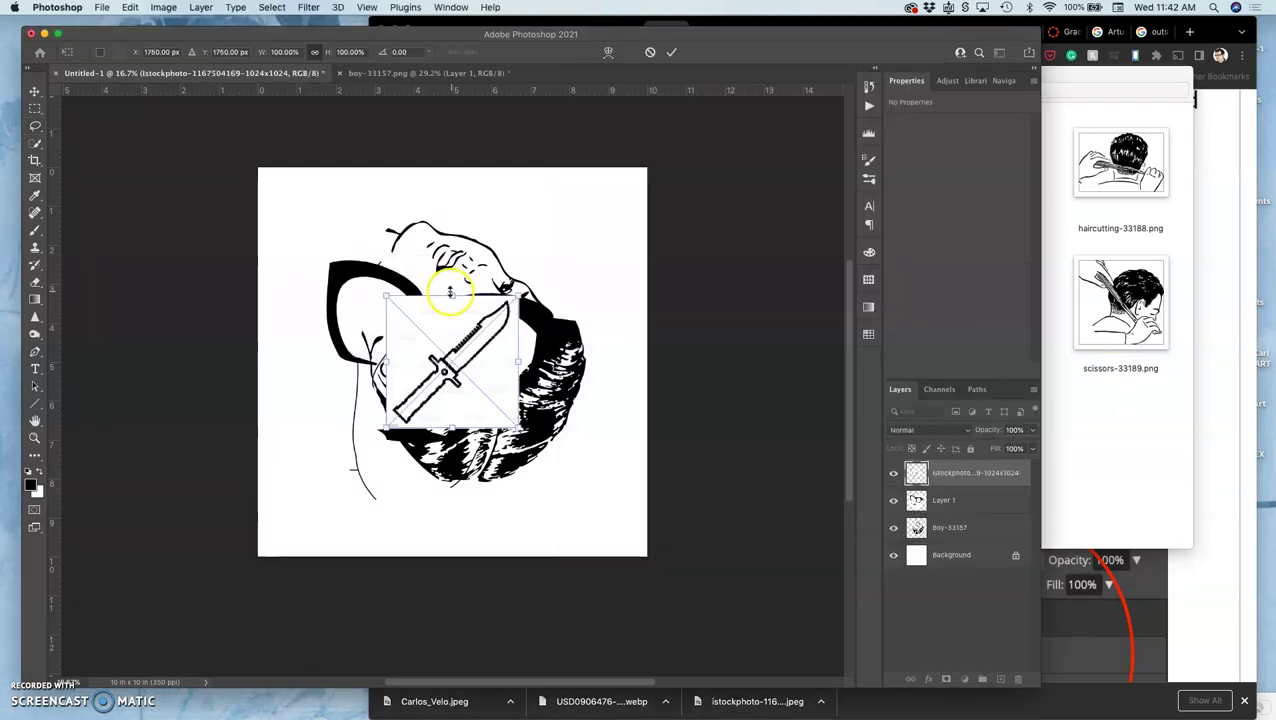
{"action": "left_click_drag", "start_coordinate": [518, 296], "coordinate": [604, 210]}
{"action": "key", "text": "Return"}
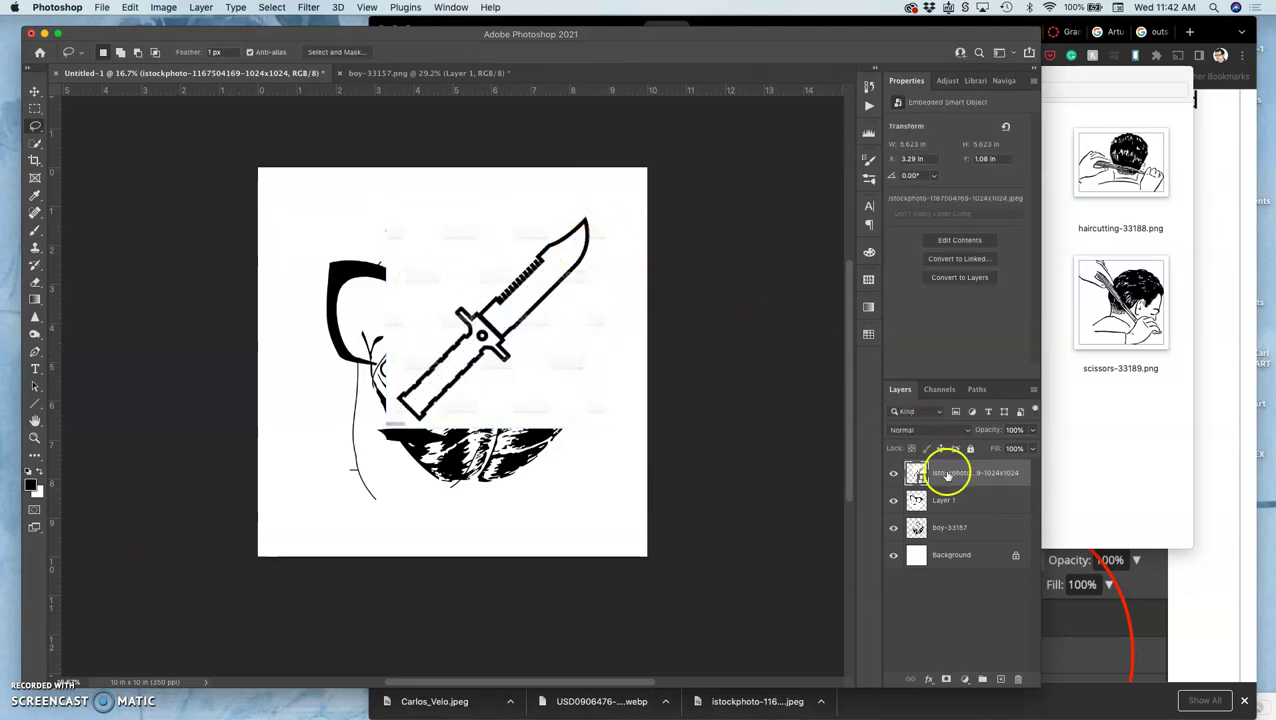
{"action": "right_click", "coordinate": [945, 470]}
{"action": "left_click", "coordinate": [978, 369]}
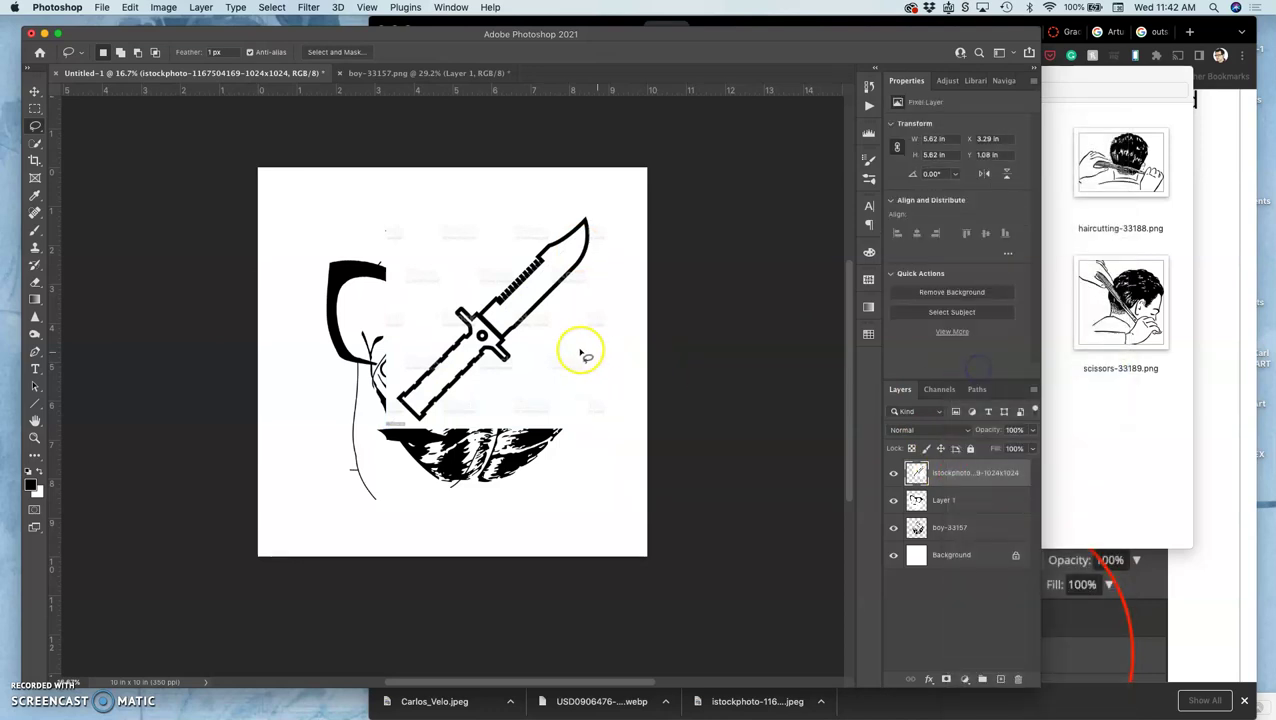
Fill a lassoed patch of the knife layer with the black foreground colour.
{"action": "key", "text": "super+plus"}
{"action": "key", "text": "super+plus"}
{"action": "key", "text": "super+plus"}
{"action": "key", "text": "super+plus"}
{"action": "key", "text": "super+plus"}
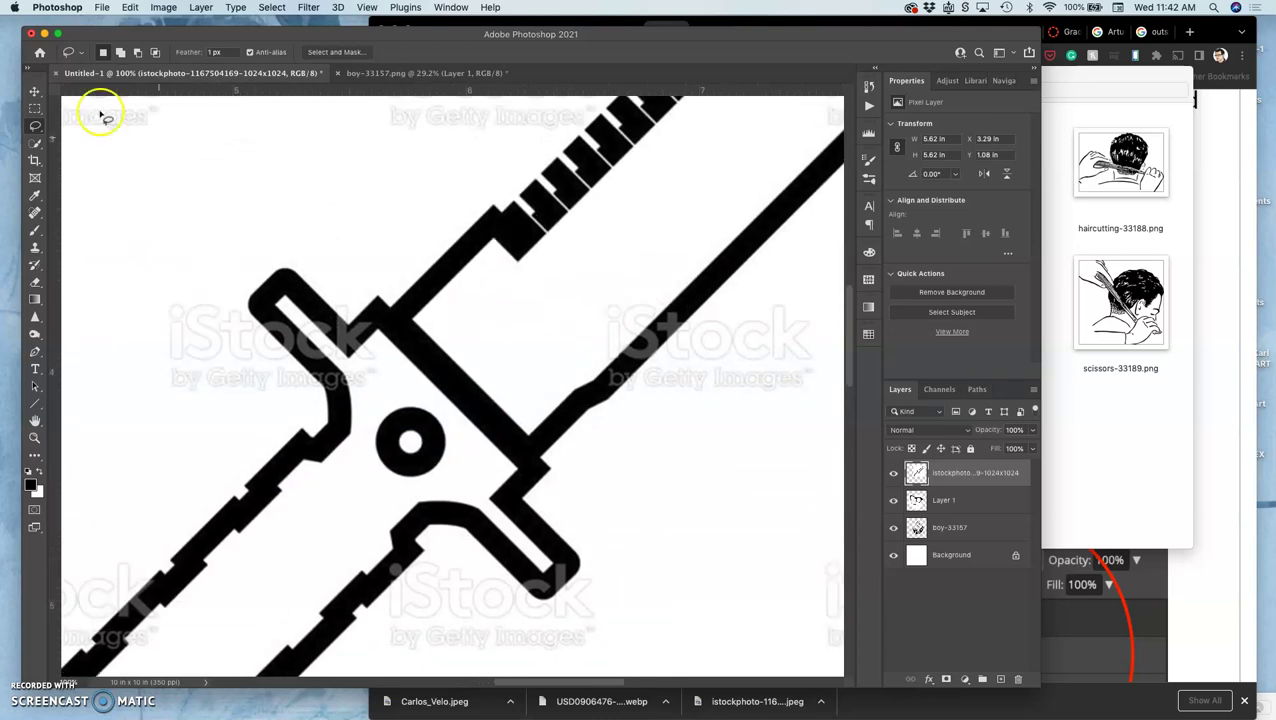
{"action": "mouse_move", "coordinate": [174, 150]}
{"action": "left_mouse_down"}
{"action": "mouse_move", "coordinate": [109, 214]}
{"action": "mouse_move", "coordinate": [128, 343]}
{"action": "mouse_move", "coordinate": [187, 372]}
{"action": "mouse_move", "coordinate": [208, 208]}
{"action": "left_mouse_up"}
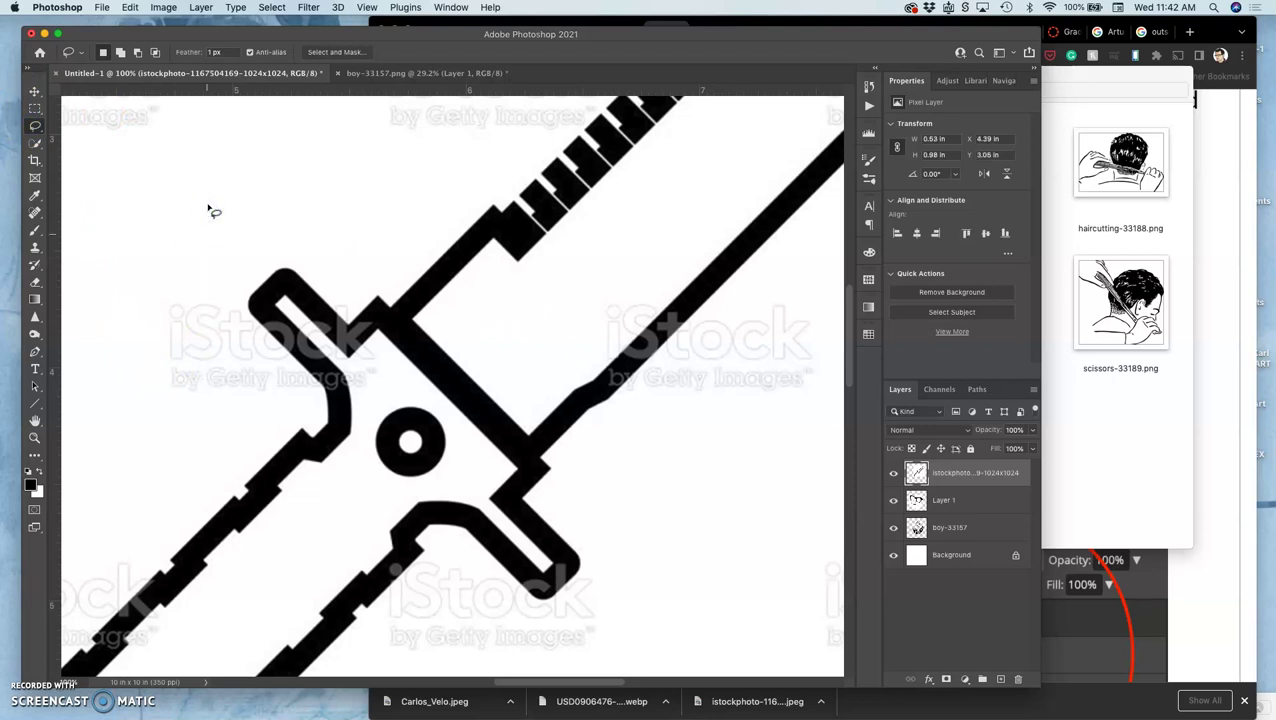
{"action": "key", "text": "alt+BackSpace"}
{"action": "left_click", "coordinate": [230, 203]}
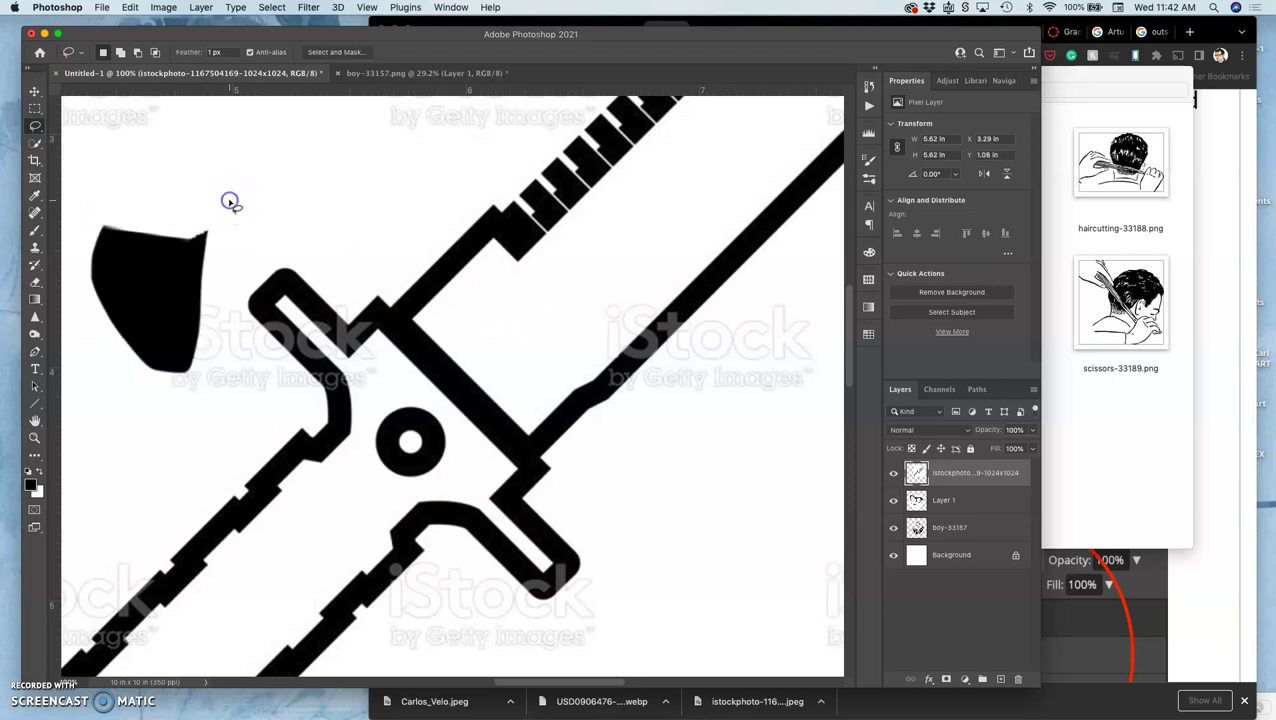
{"action": "key", "text": "super+minus"}
{"action": "key", "text": "super+minus"}
{"action": "key", "text": "super+minus"}
{"action": "key", "text": "super+minus"}
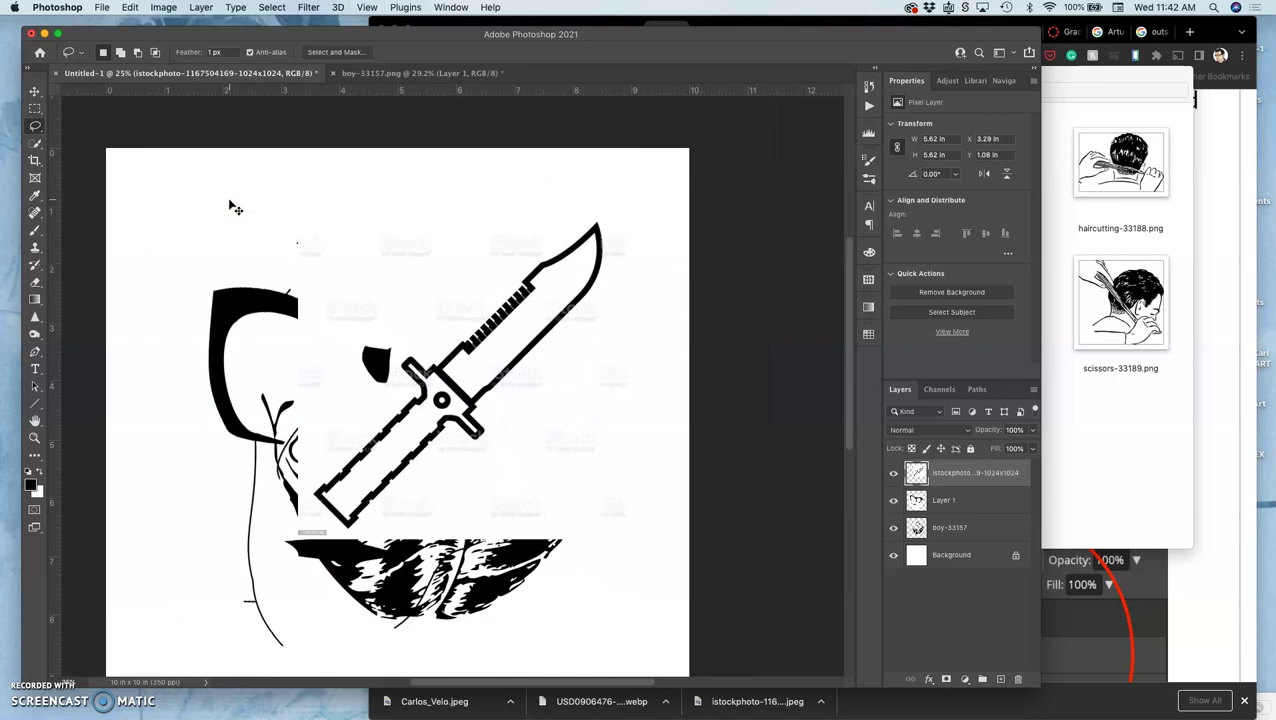
{"action": "left_click", "coordinate": [164, 10]}
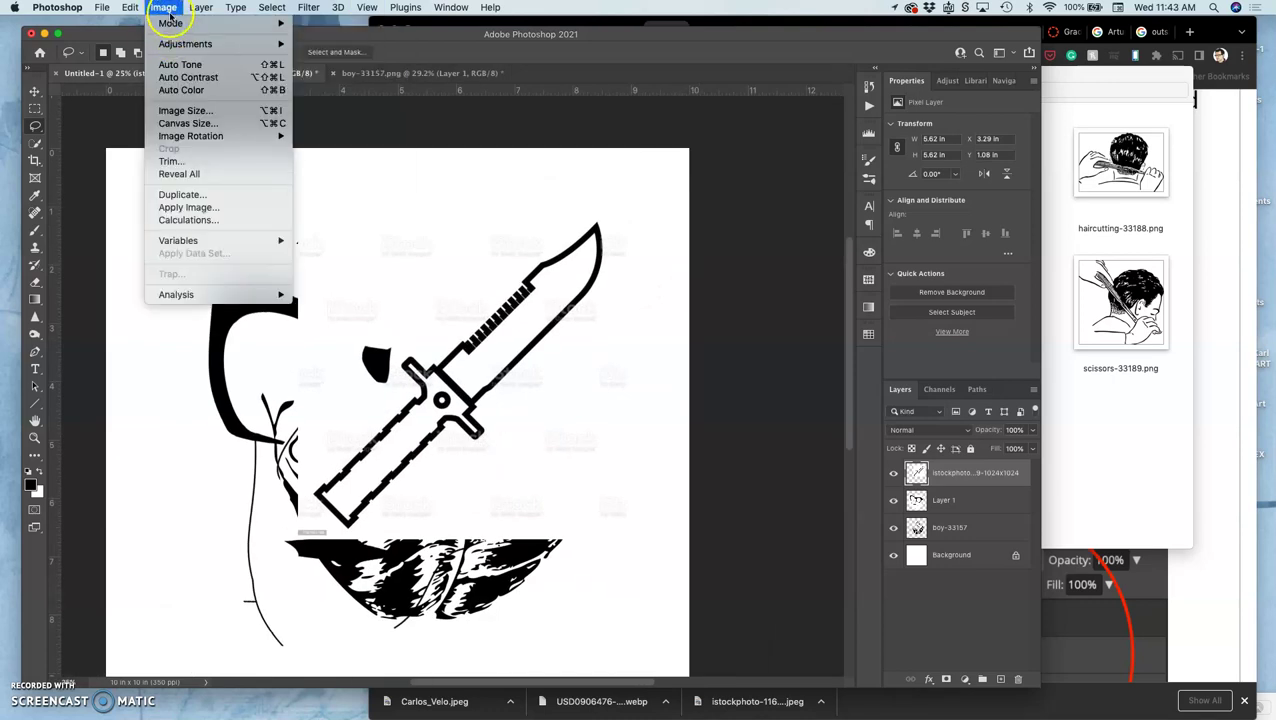
Apply Levels to the knife layer with input values 84, 1.00 and 206.
{"action": "mouse_move", "coordinate": [172, 46]}
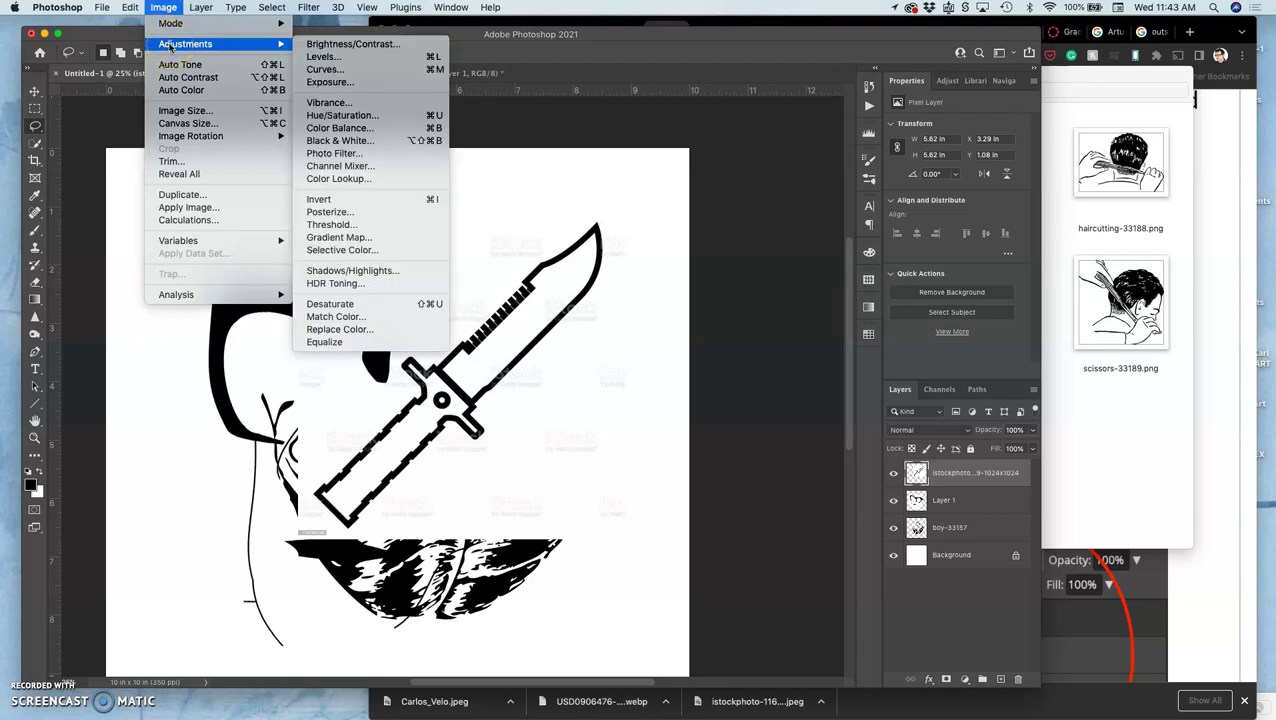
{"action": "left_click_drag", "start_coordinate": [216, 45], "coordinate": [320, 58]}
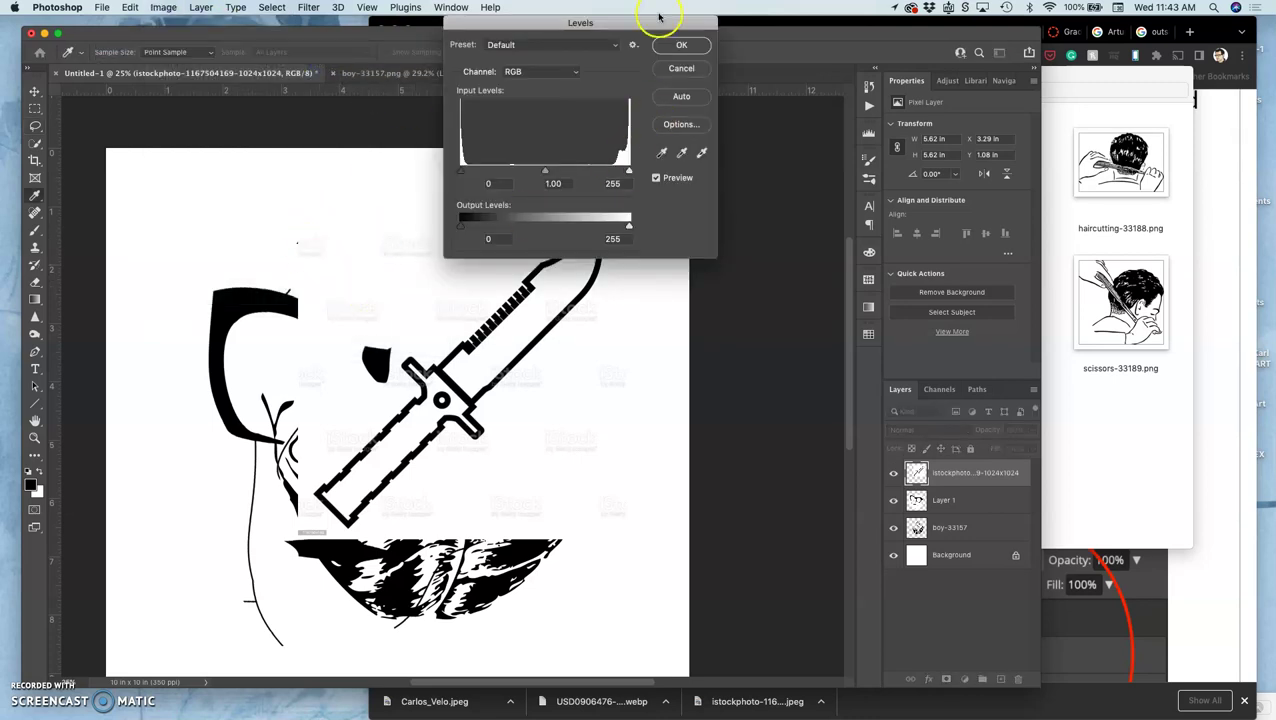
{"action": "left_click_drag", "start_coordinate": [637, 22], "coordinate": [872, 24]}
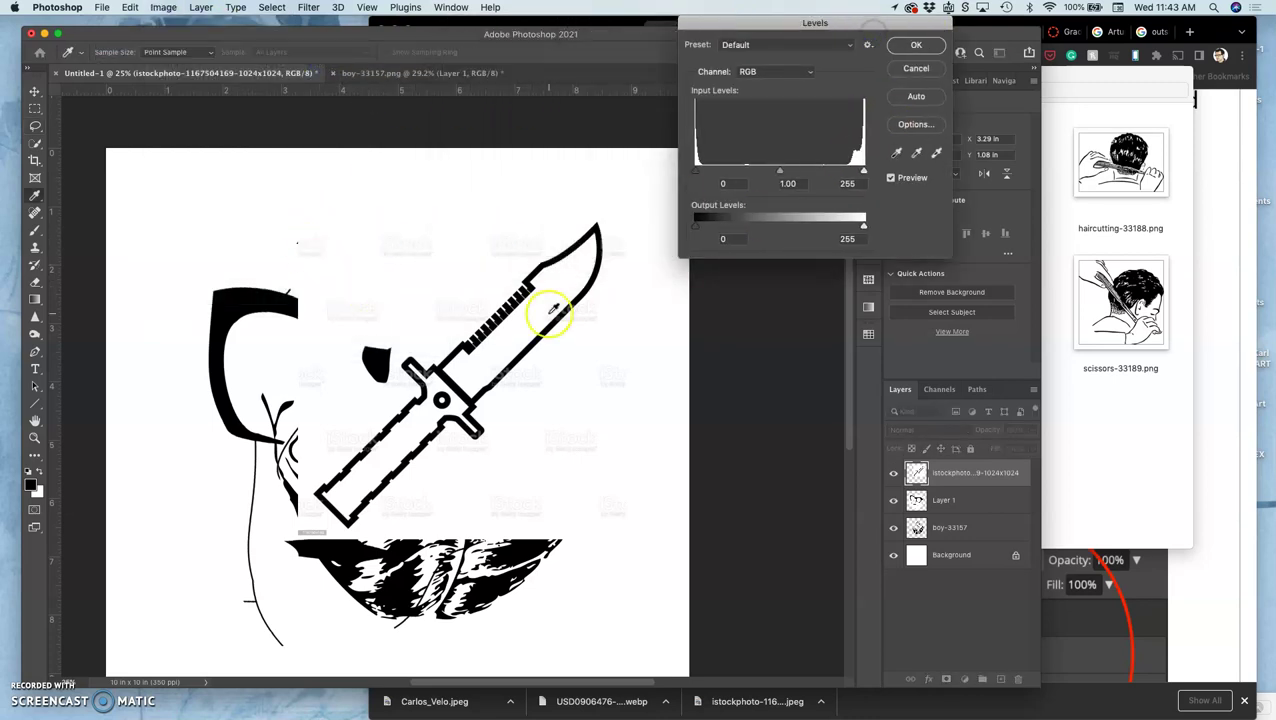
{"action": "key", "text": "super+equal"}
{"action": "key", "text": "super+equal"}
{"action": "key", "text": "super+equal"}
{"action": "key", "text": "super+equal"}
{"action": "key", "text": "super+equal"}
{"action": "key", "text": "super+equal"}
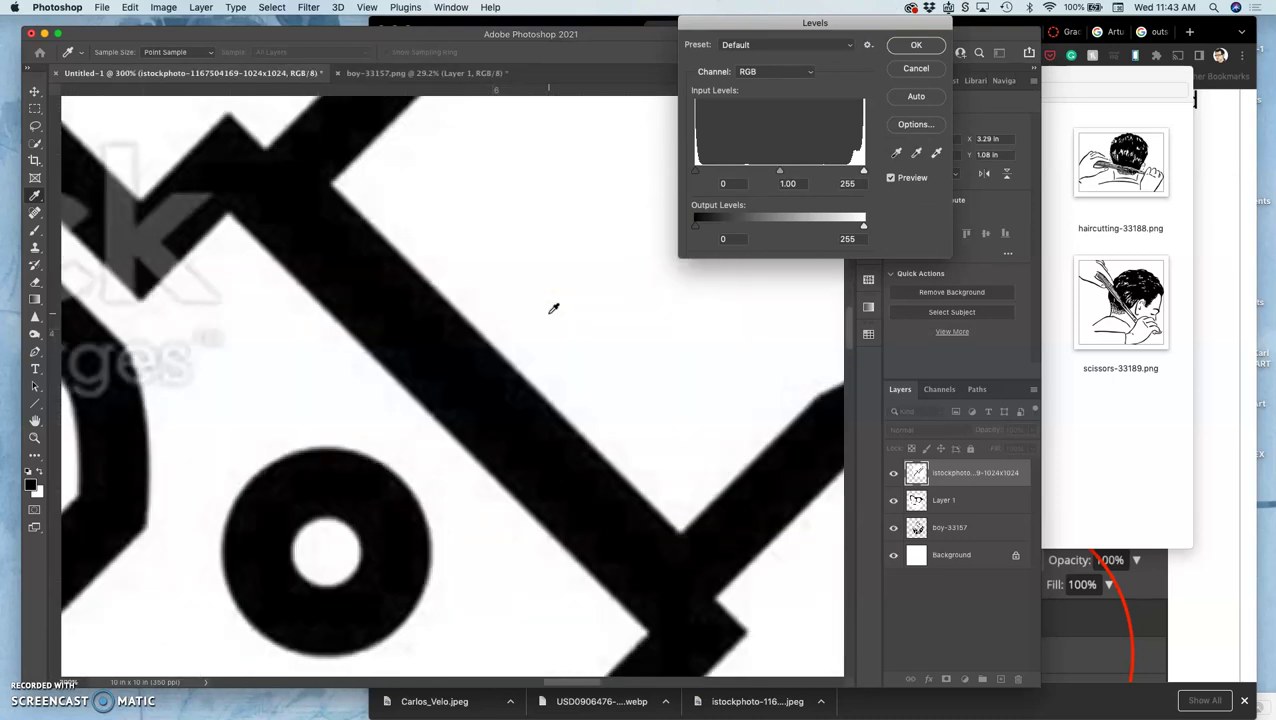
{"action": "scroll", "coordinate": [302, 208], "scroll_direction": "left", "scroll_amount": 10}
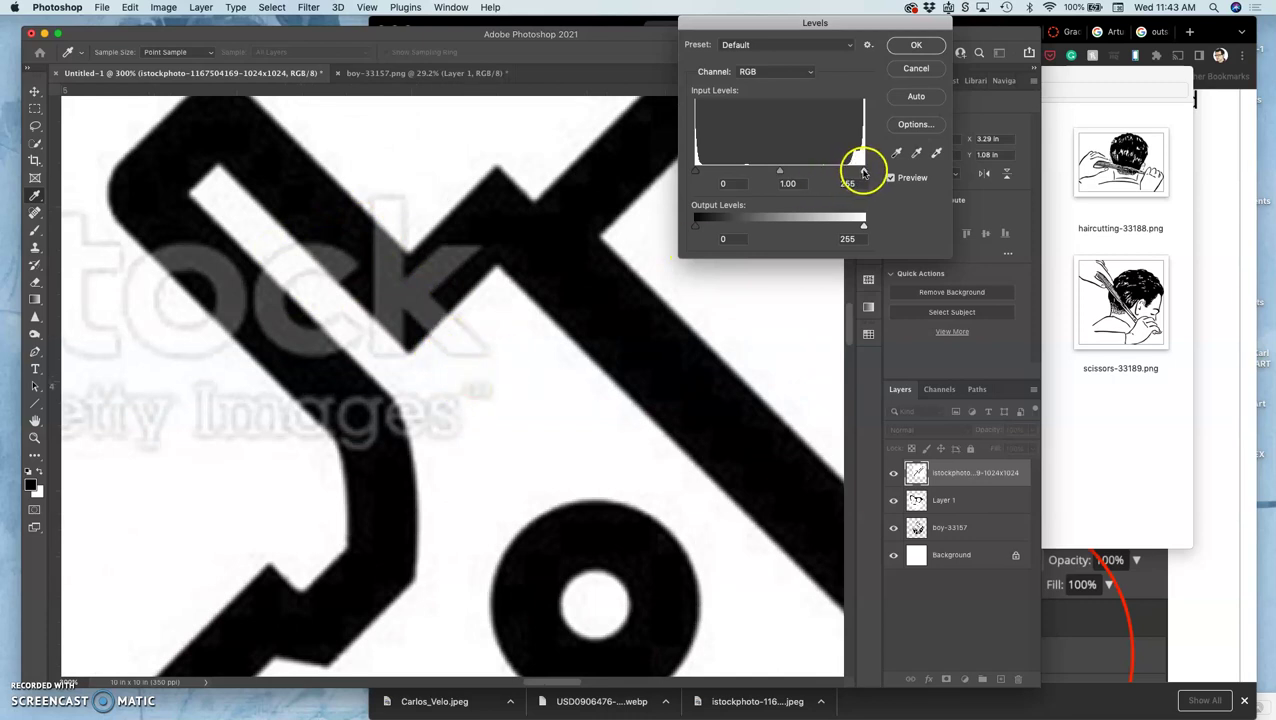
{"action": "left_click_drag", "start_coordinate": [863, 172], "coordinate": [862, 172]}
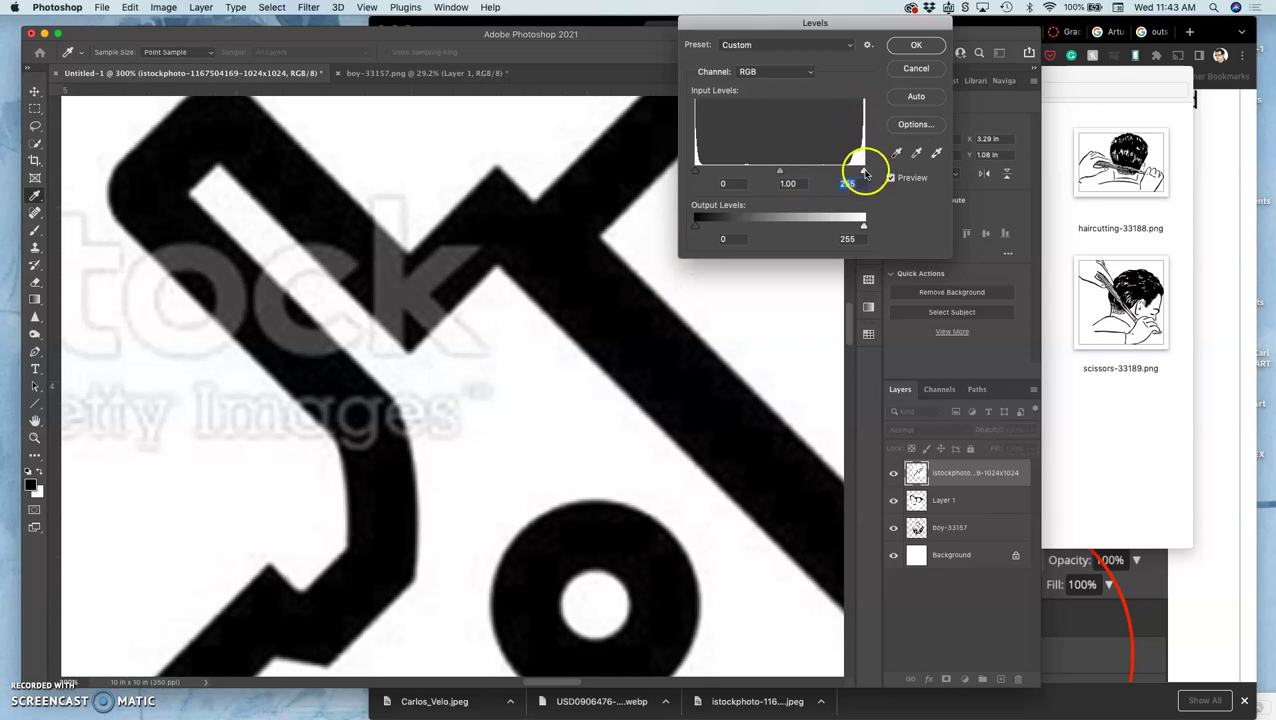
{"action": "left_click_drag", "start_coordinate": [858, 174], "coordinate": [852, 172]}
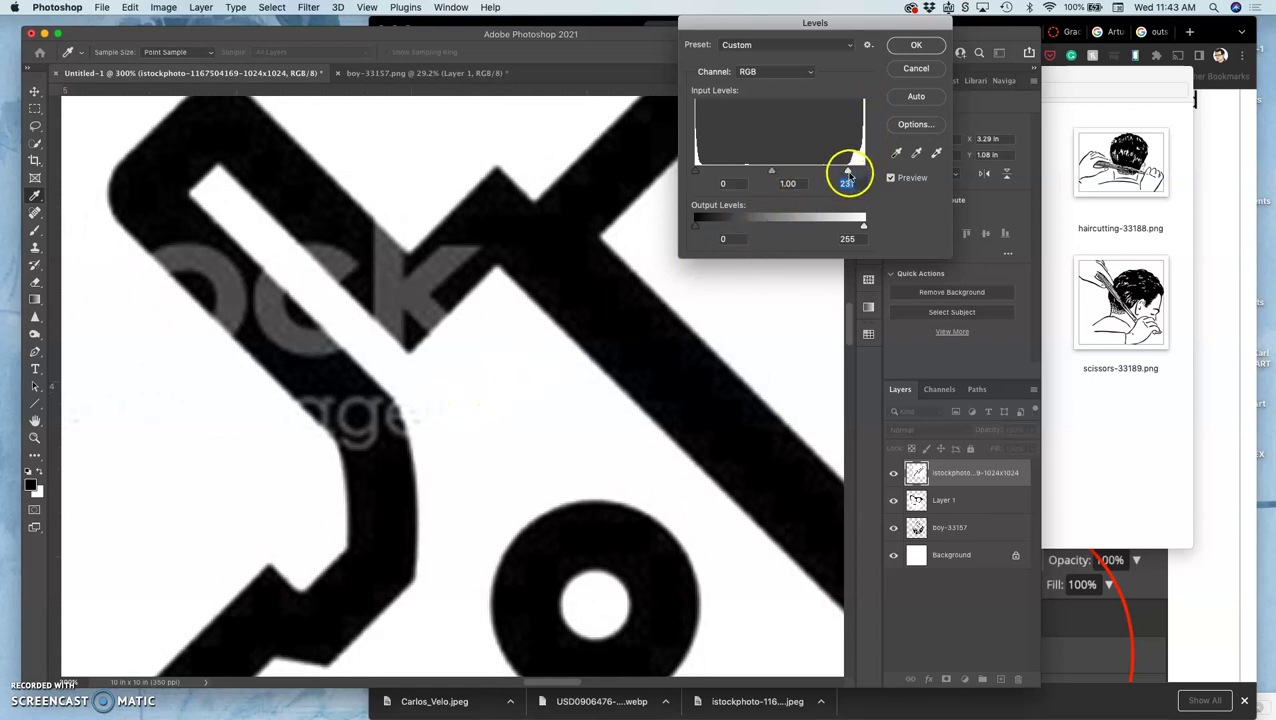
{"action": "left_click_drag", "start_coordinate": [831, 176], "coordinate": [829, 177]}
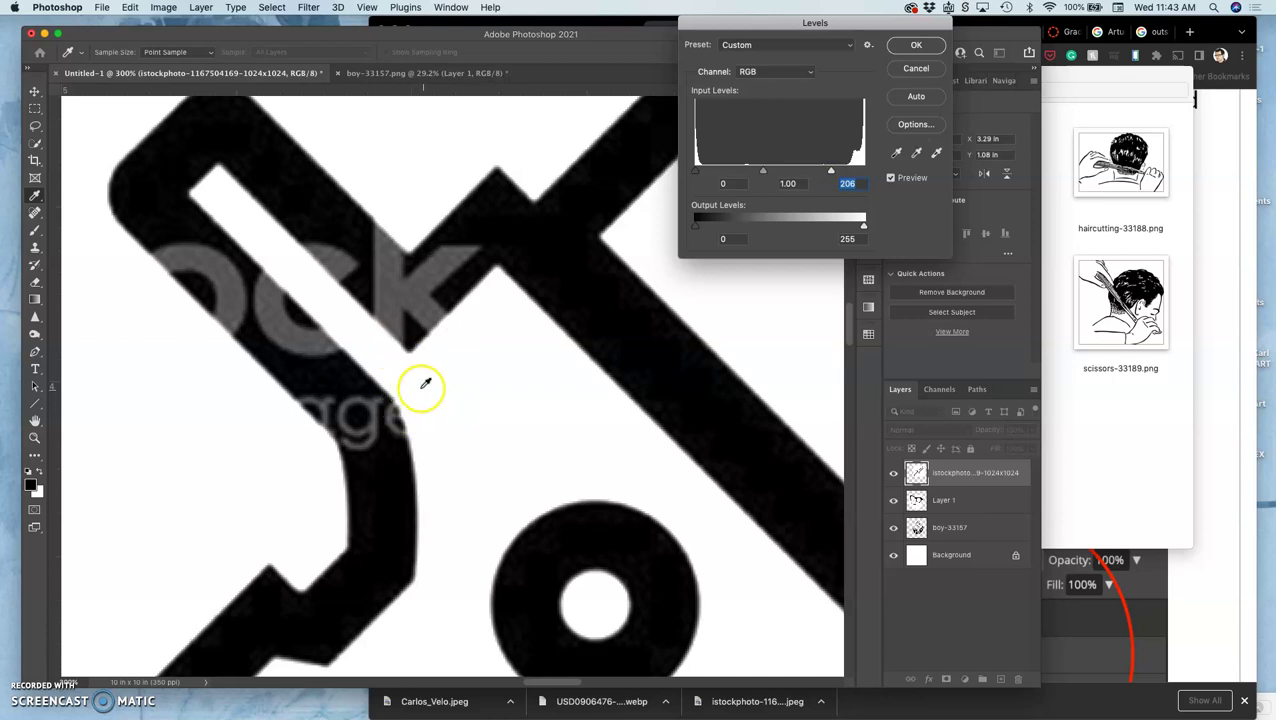
{"action": "scroll", "coordinate": [450, 415], "scroll_direction": "up", "scroll_amount": 3}
{"action": "scroll", "coordinate": [448, 413], "scroll_direction": "down", "scroll_amount": 1}
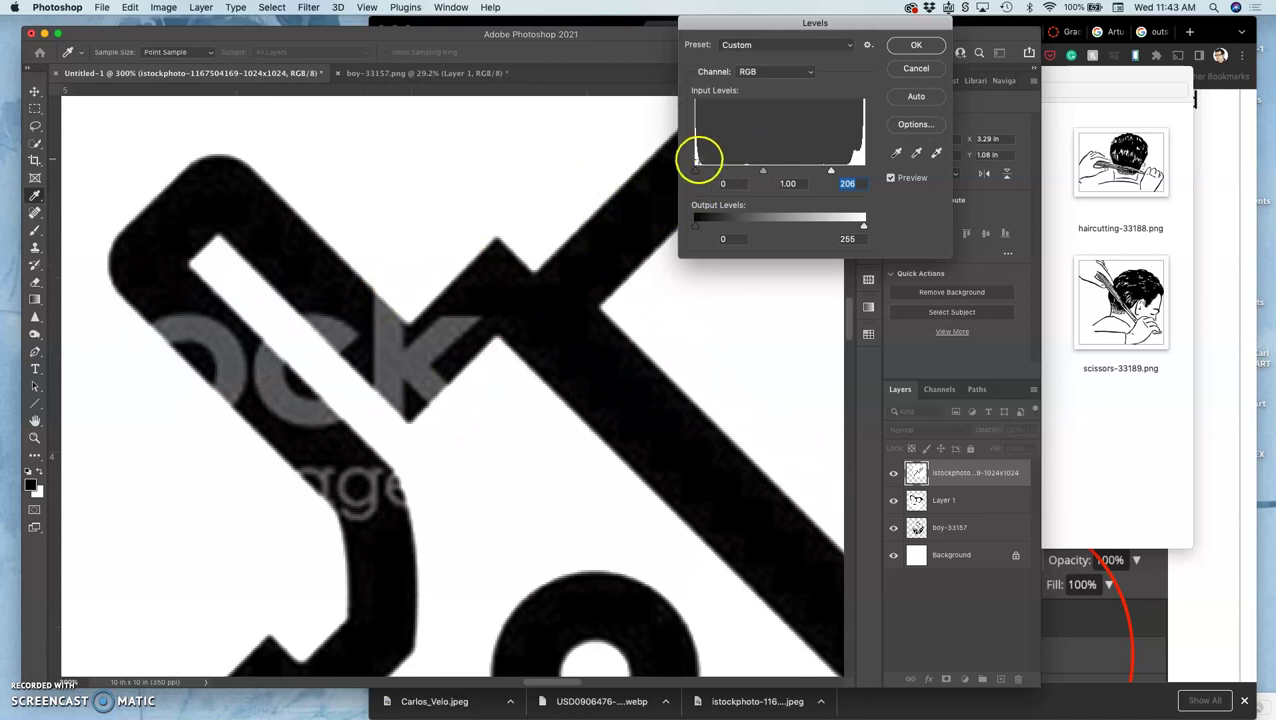
{"action": "left_click_drag", "start_coordinate": [698, 171], "coordinate": [750, 171]}
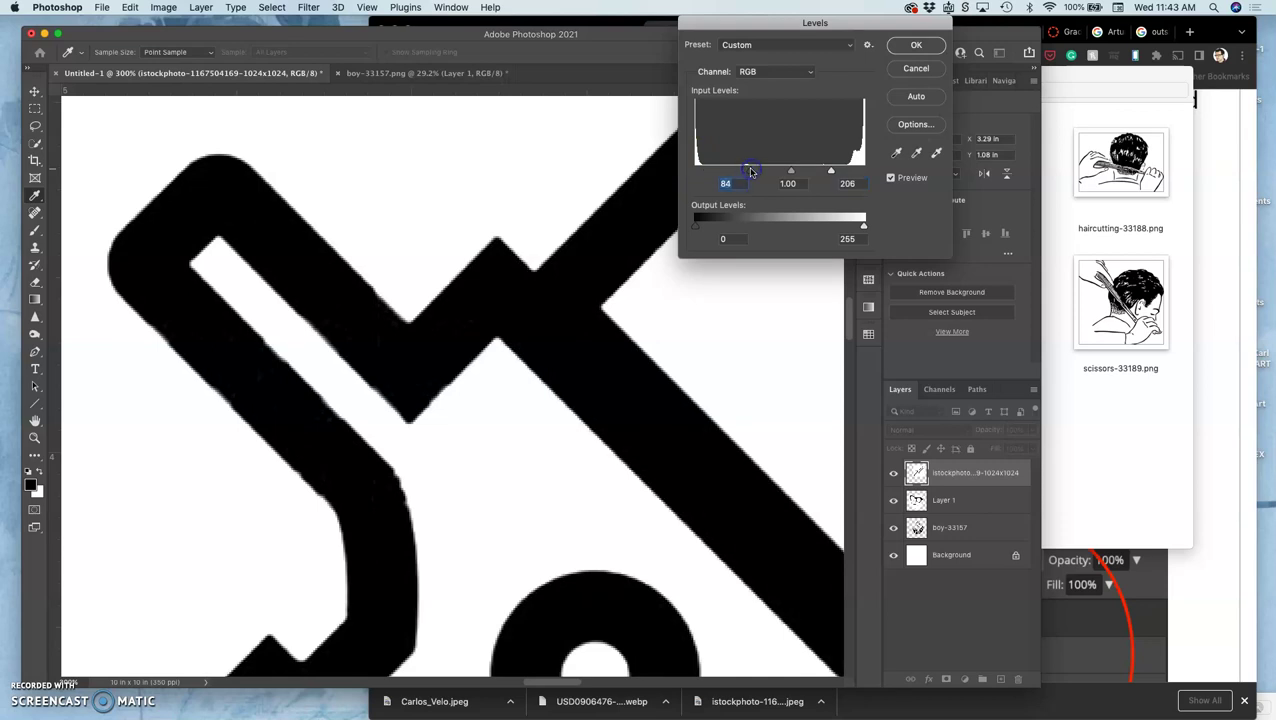
{"action": "scroll", "coordinate": [620, 231], "scroll_direction": "down", "scroll_amount": 6}
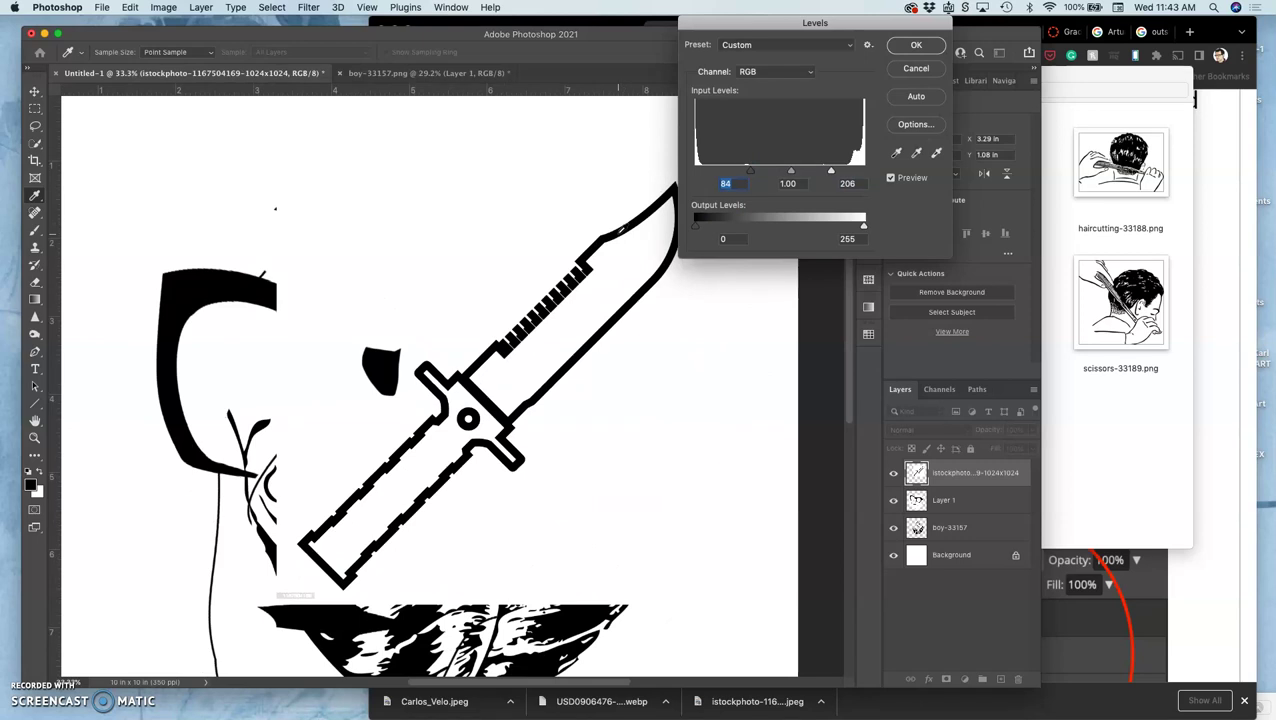
{"action": "left_click", "coordinate": [914, 46]}
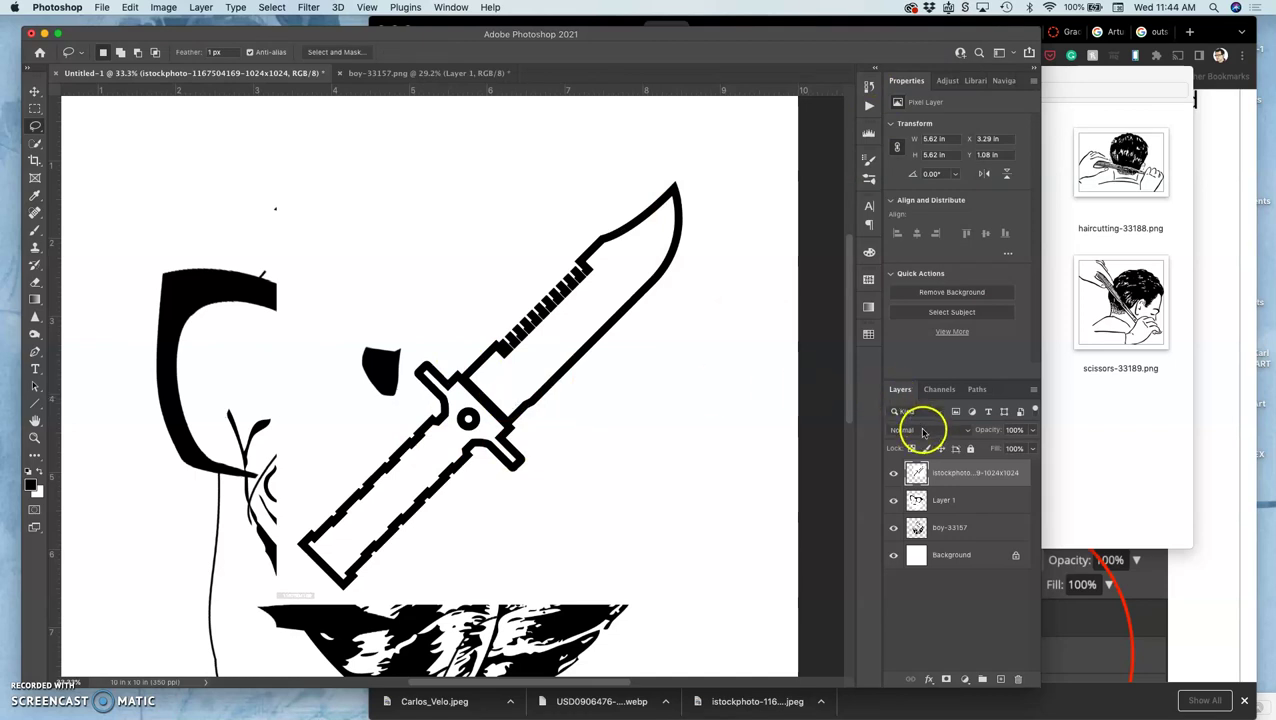
Set the knife layer to Multiply, rotate it about -167.6° and enlarge it to 129.58% across the glasses.
{"action": "left_click", "coordinate": [922, 430]}
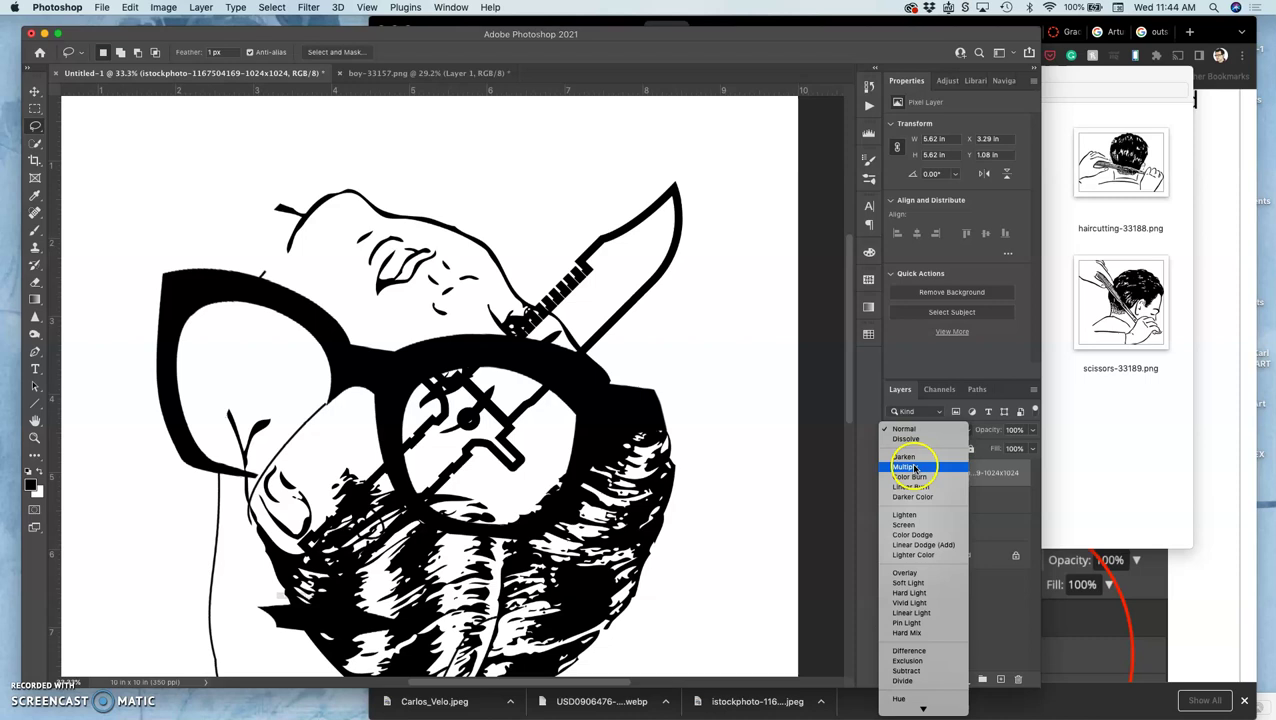
{"action": "left_click", "coordinate": [907, 467]}
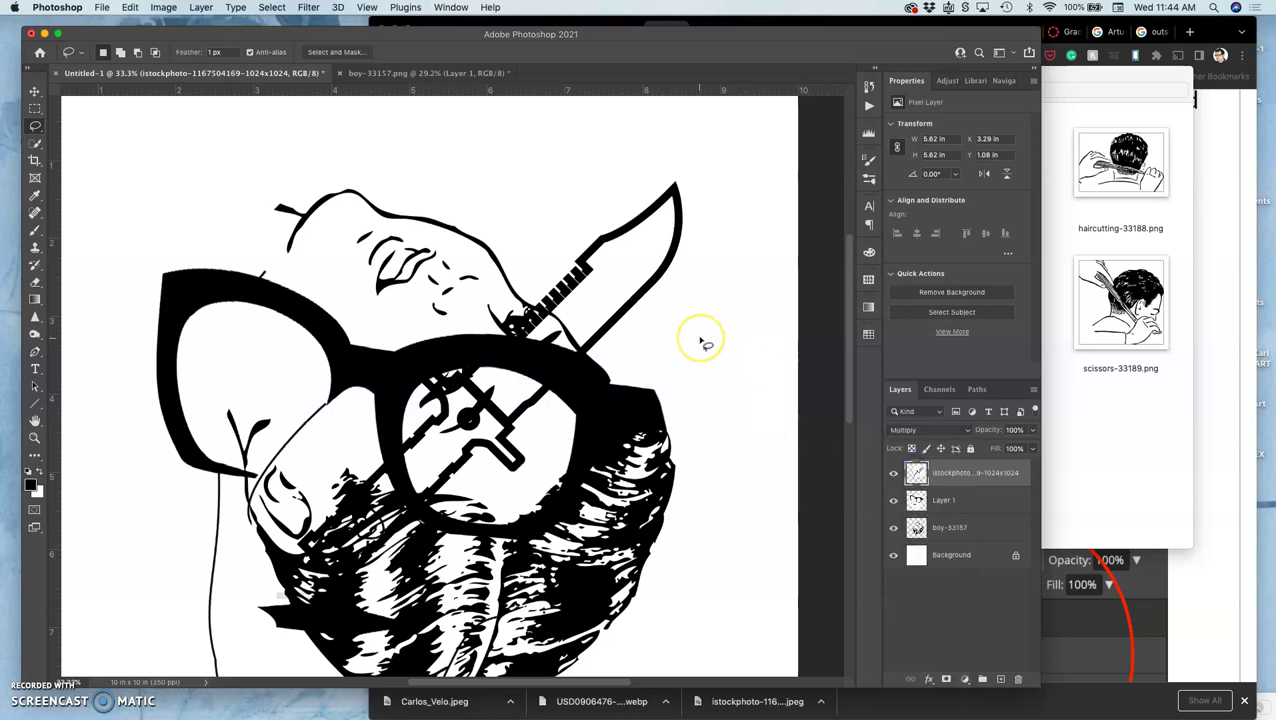
{"action": "key", "text": "super+minus"}
{"action": "key", "text": "super+minus"}
{"action": "key", "text": "super+t"}
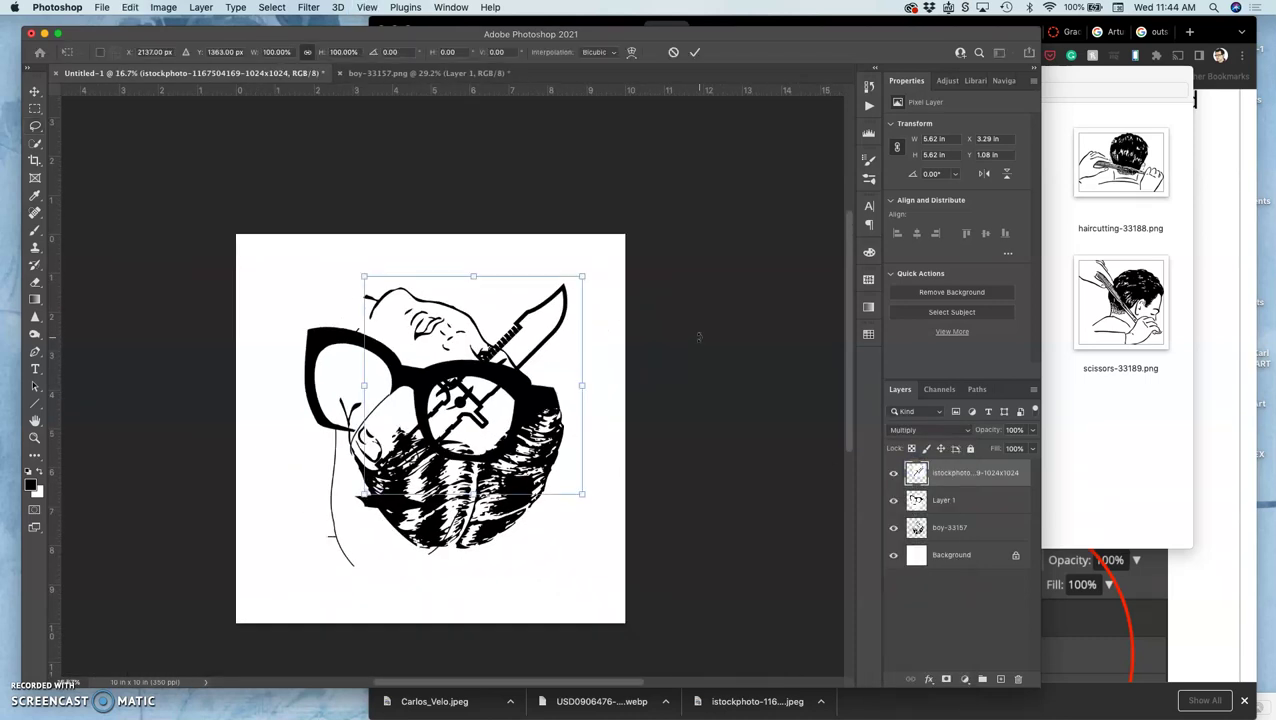
{"action": "left_click_drag", "start_coordinate": [593, 269], "coordinate": [215, 545]}
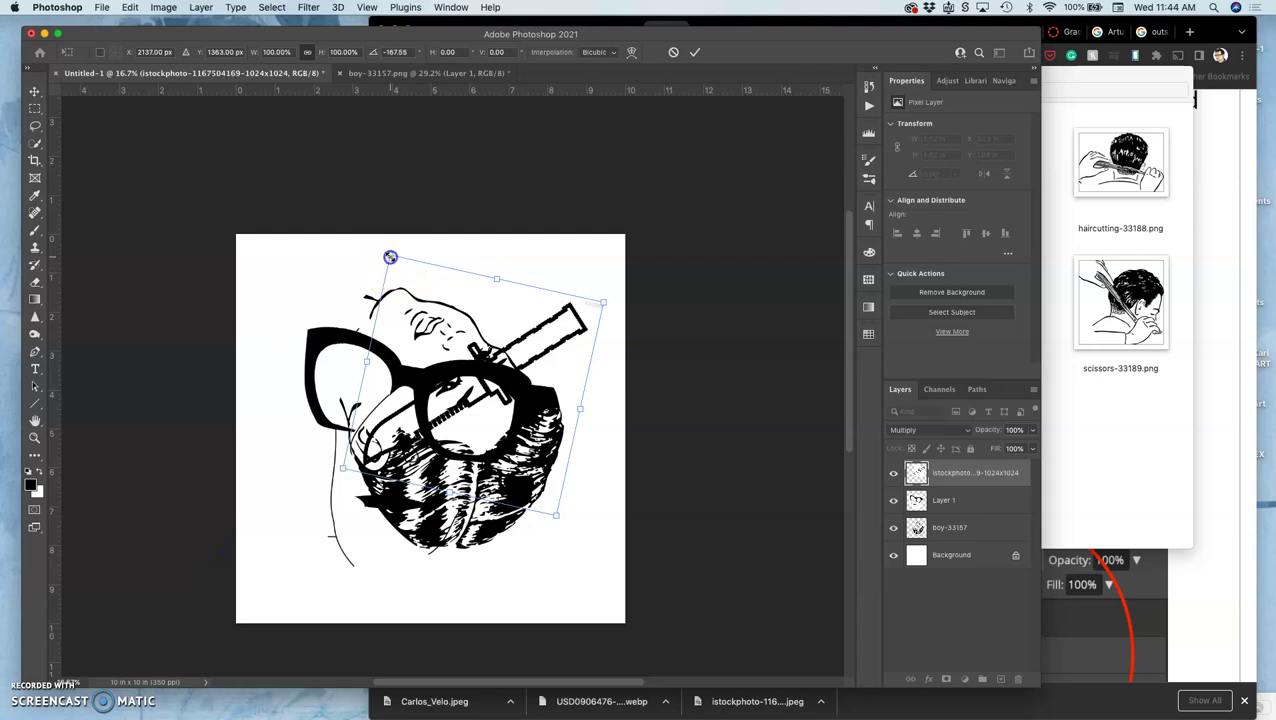
{"action": "left_click_drag", "start_coordinate": [390, 258], "coordinate": [341, 178]}
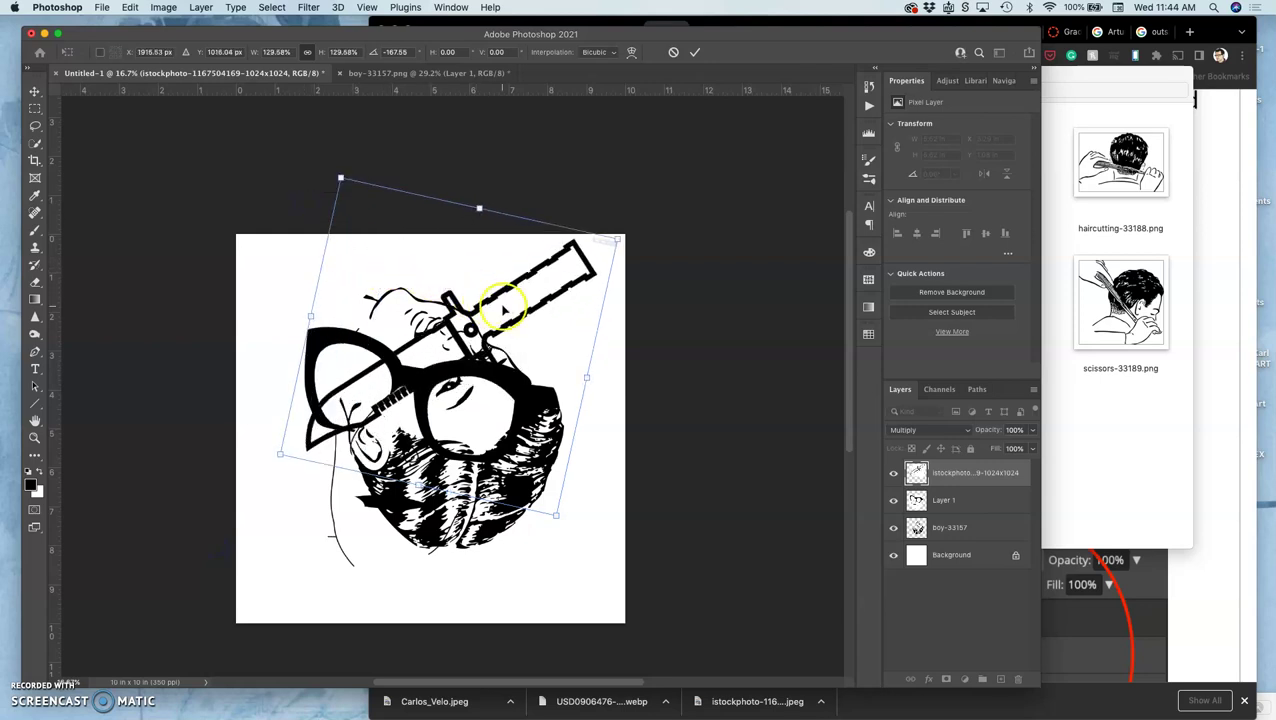
{"action": "left_click_drag", "start_coordinate": [504, 312], "coordinate": [507, 347]}
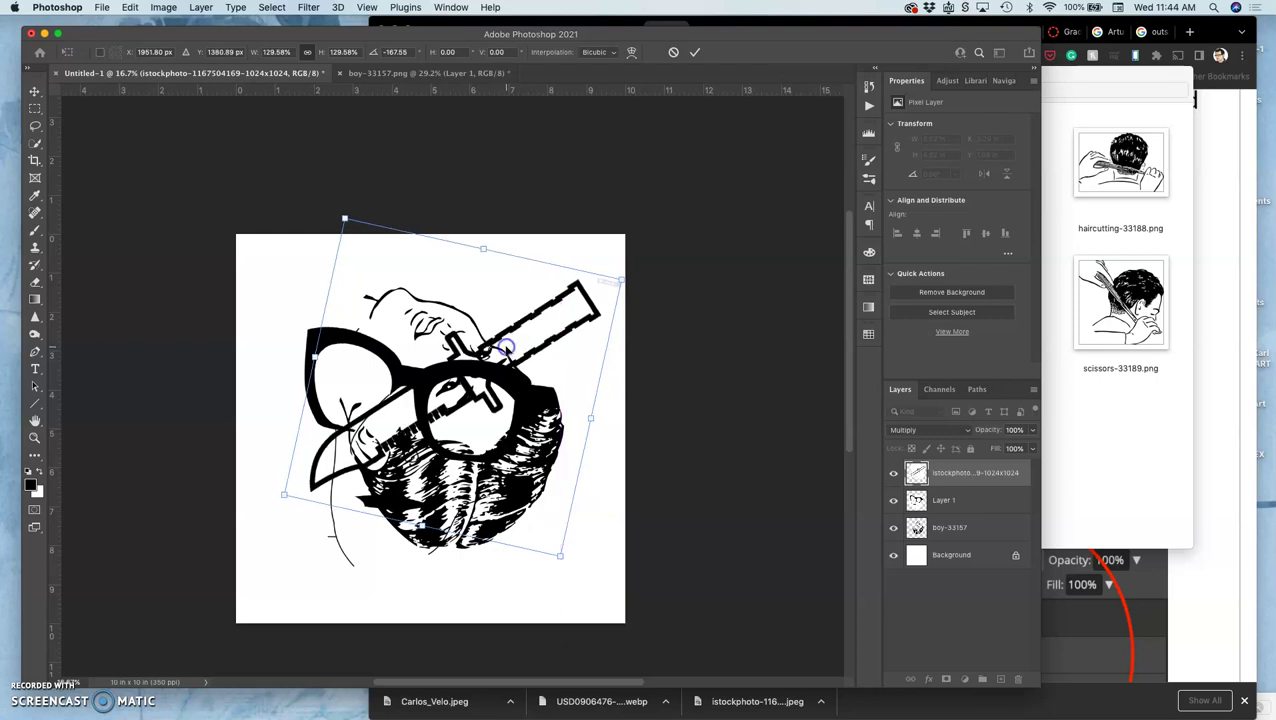
{"action": "key", "text": "Return"}
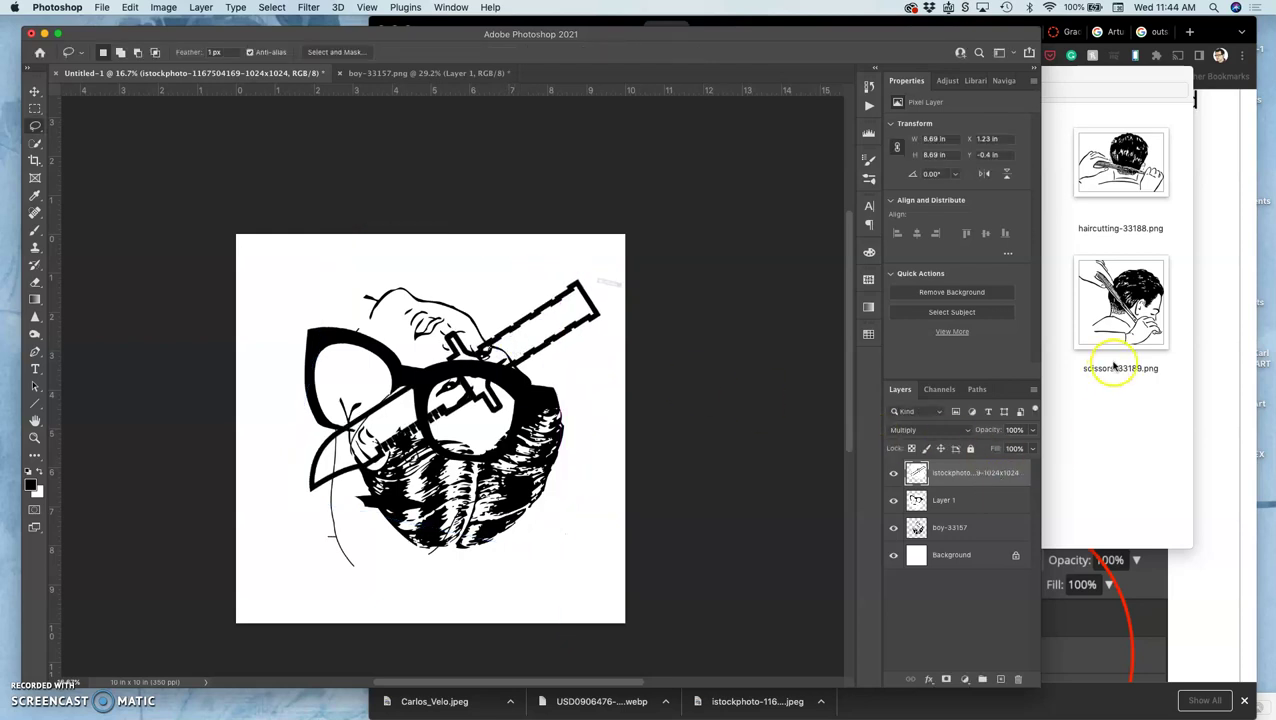
Place knife-147545.png into the collage rotated -75.65° so it stands nearly upright.
{"action": "left_click", "coordinate": [1101, 433]}
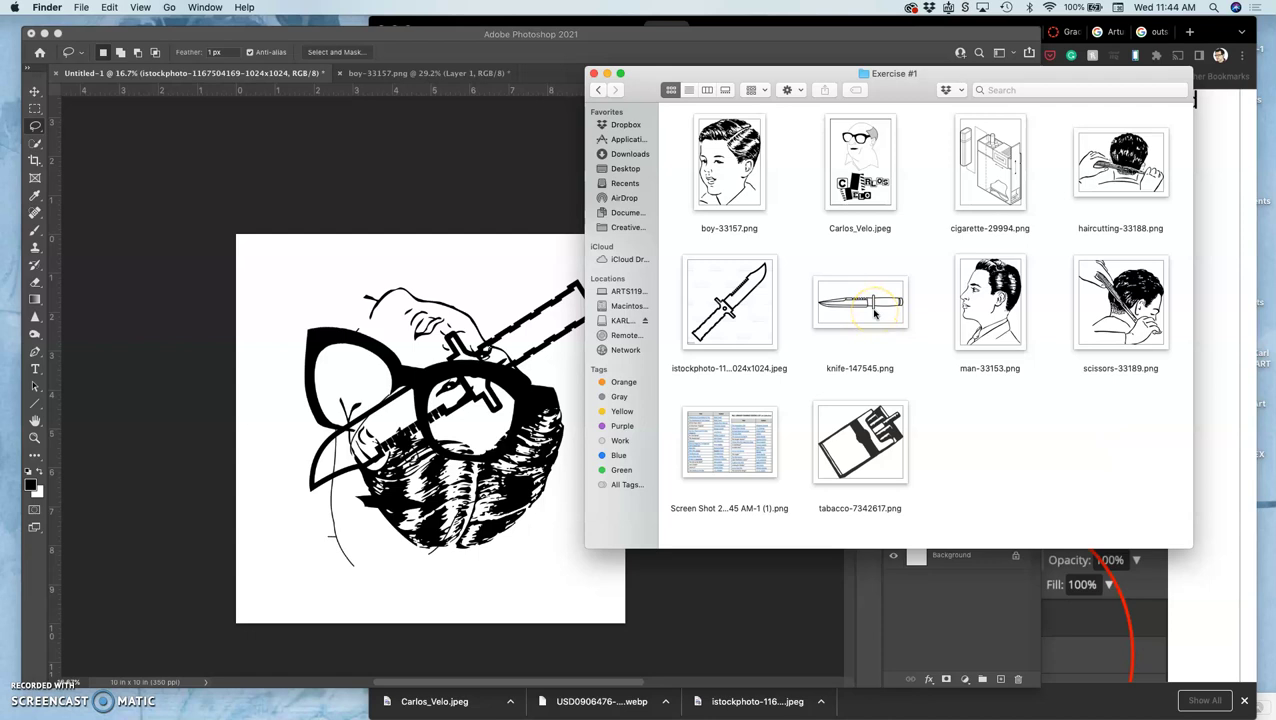
{"action": "left_click_drag", "start_coordinate": [874, 313], "coordinate": [480, 348]}
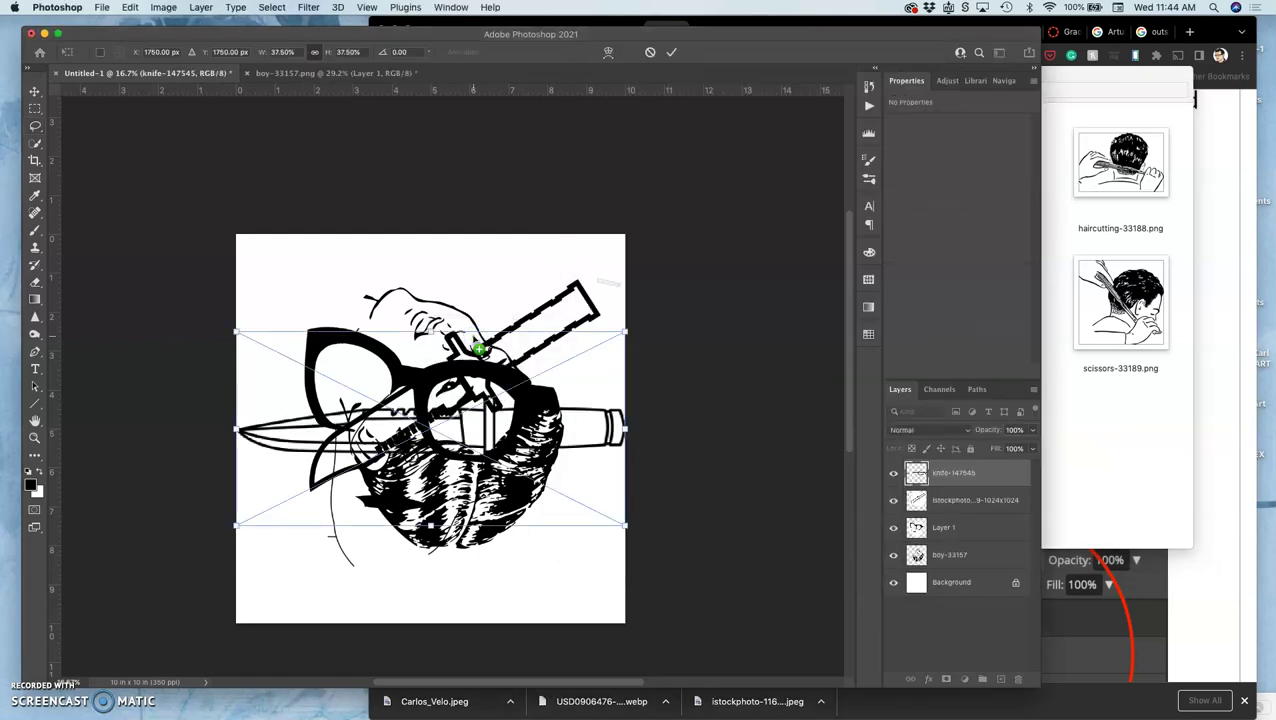
{"action": "left_click_drag", "start_coordinate": [637, 318], "coordinate": [396, 290]}
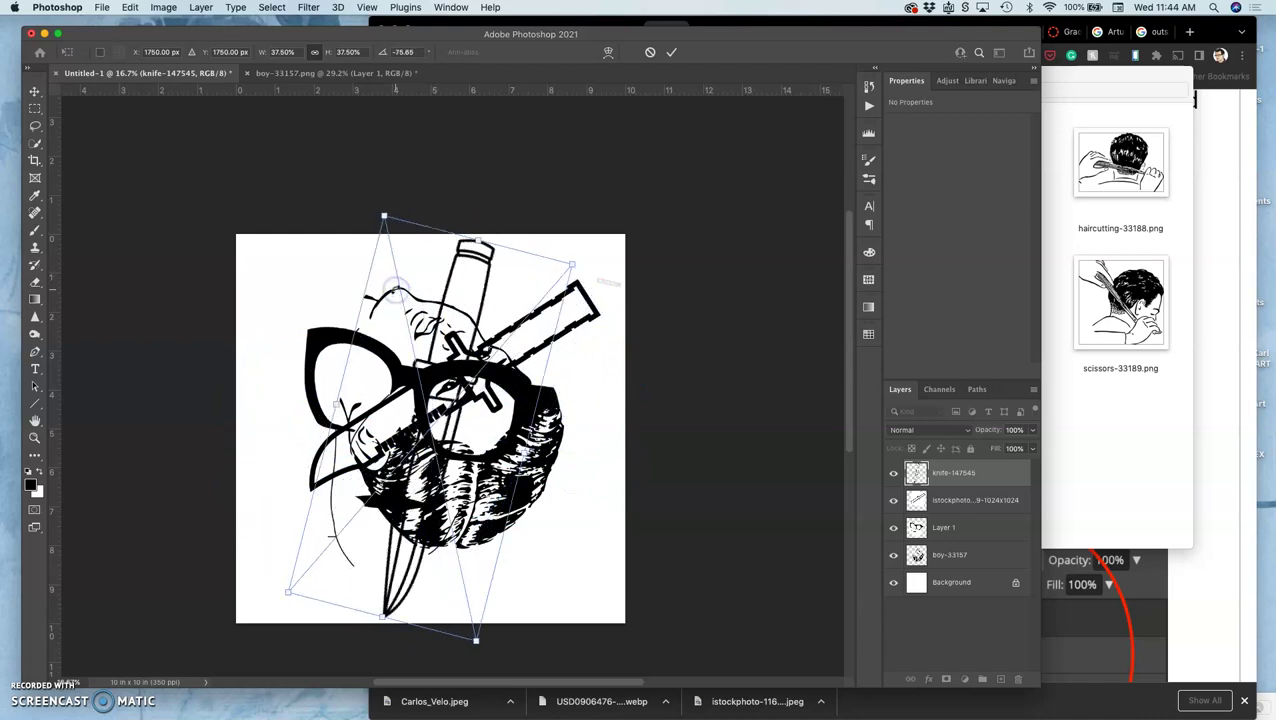
{"action": "key", "text": "Return"}
{"action": "key", "text": "super+equal"}
{"action": "key", "text": "super+equal"}
{"action": "key", "text": "super+equal"}
{"action": "scroll", "coordinate": [400, 298], "scroll_direction": "right", "scroll_amount": 10}
{"action": "scroll", "coordinate": [400, 298], "scroll_direction": "up", "scroll_amount": 5}
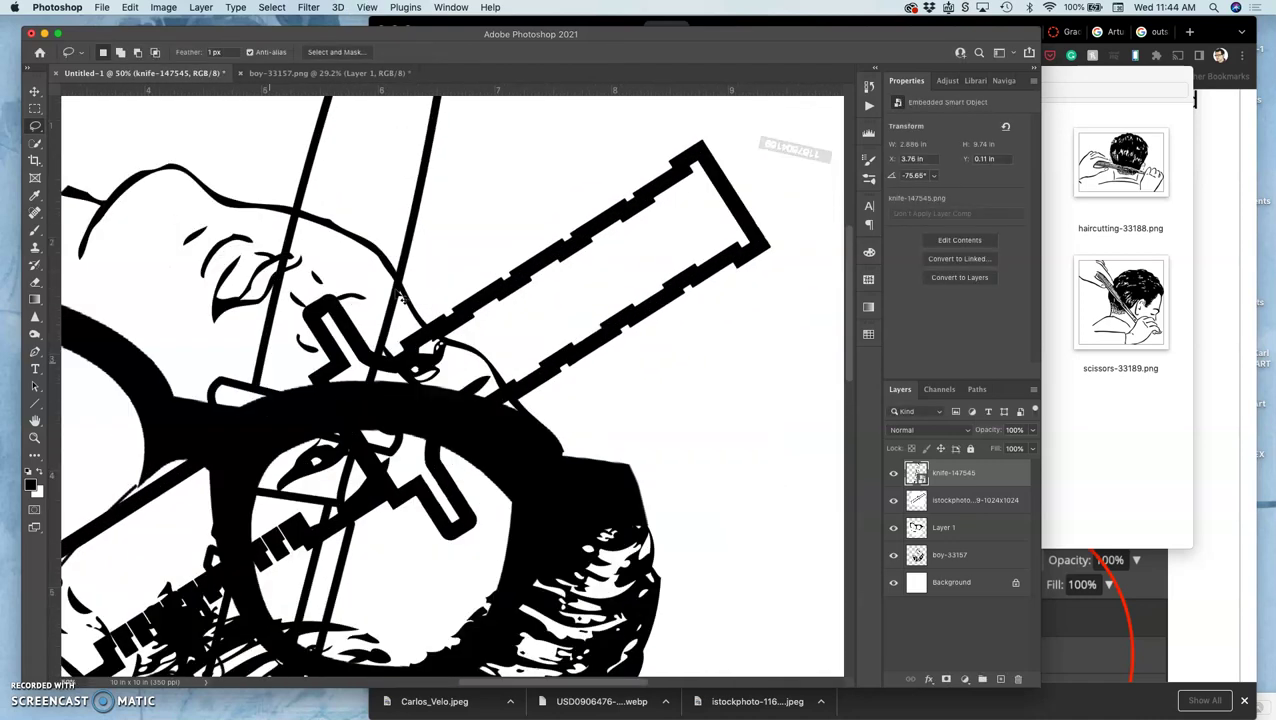
{"action": "mouse_move", "coordinate": [441, 277]}
{"action": "left_mouse_down"}
{"action": "mouse_move", "coordinate": [556, 241]}
{"action": "mouse_move", "coordinate": [535, 250]}
{"action": "left_mouse_up"}
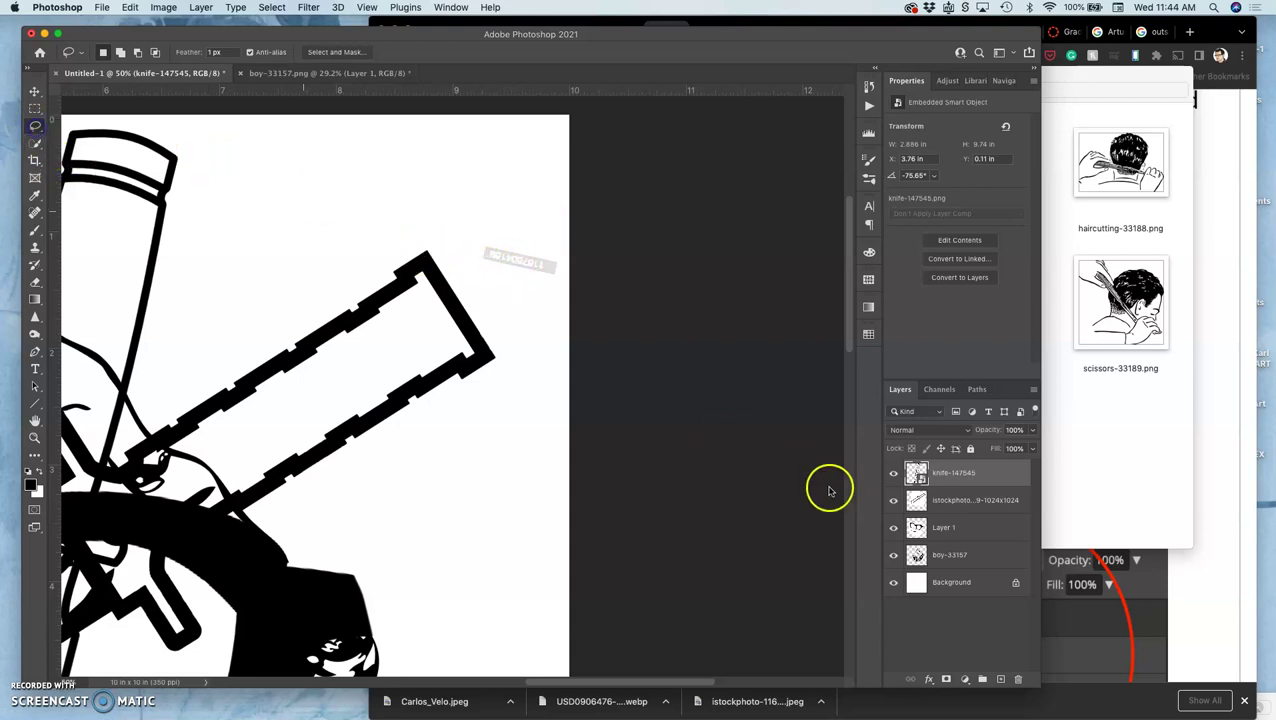
Delete the stock watermark near the top-right of the large knife layer.
{"action": "left_click", "coordinate": [985, 506]}
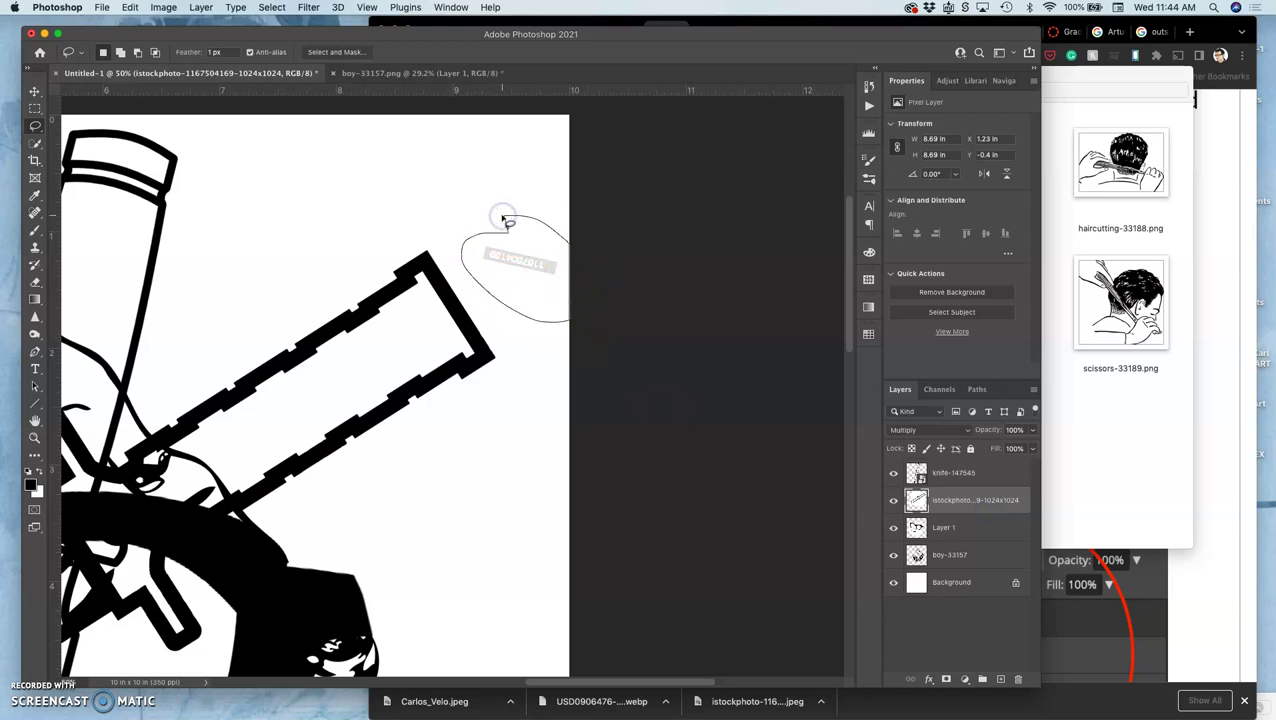
{"action": "left_click_drag", "start_coordinate": [508, 222], "coordinate": [507, 216]}
{"action": "key", "text": "Delete"}
{"action": "left_click", "coordinate": [498, 257]}
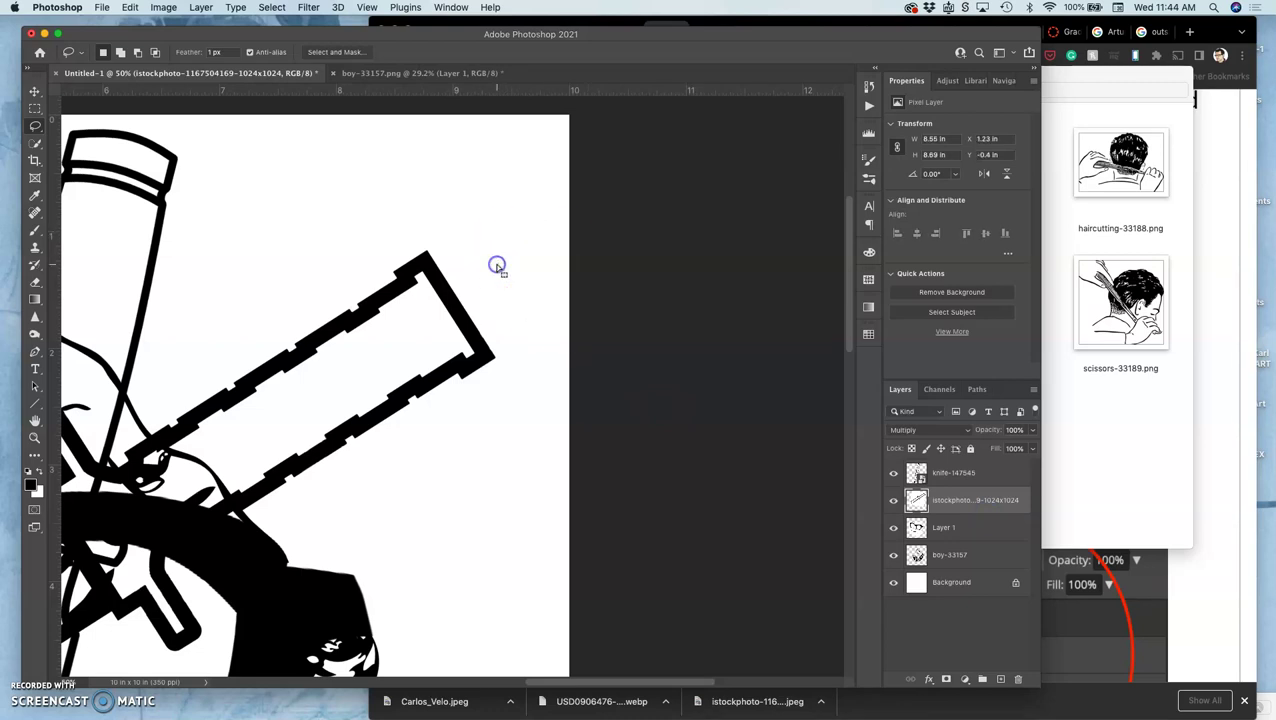
{"action": "key", "text": "super+minus"}
{"action": "key", "text": "super+minus"}
{"action": "key", "text": "super+minus"}
{"action": "key", "text": "super+minus"}
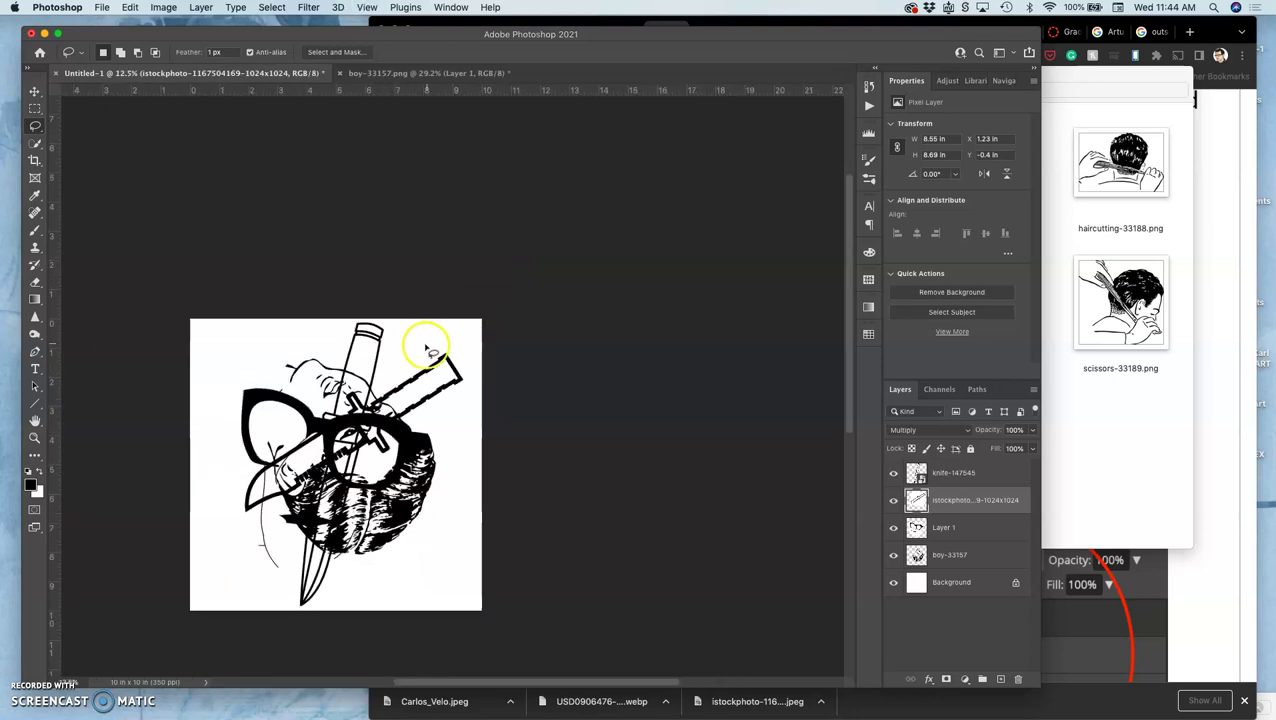
Rasterize the knife-147545 layer and set its blend mode to Multiply.
{"action": "left_click", "coordinate": [34, 91]}
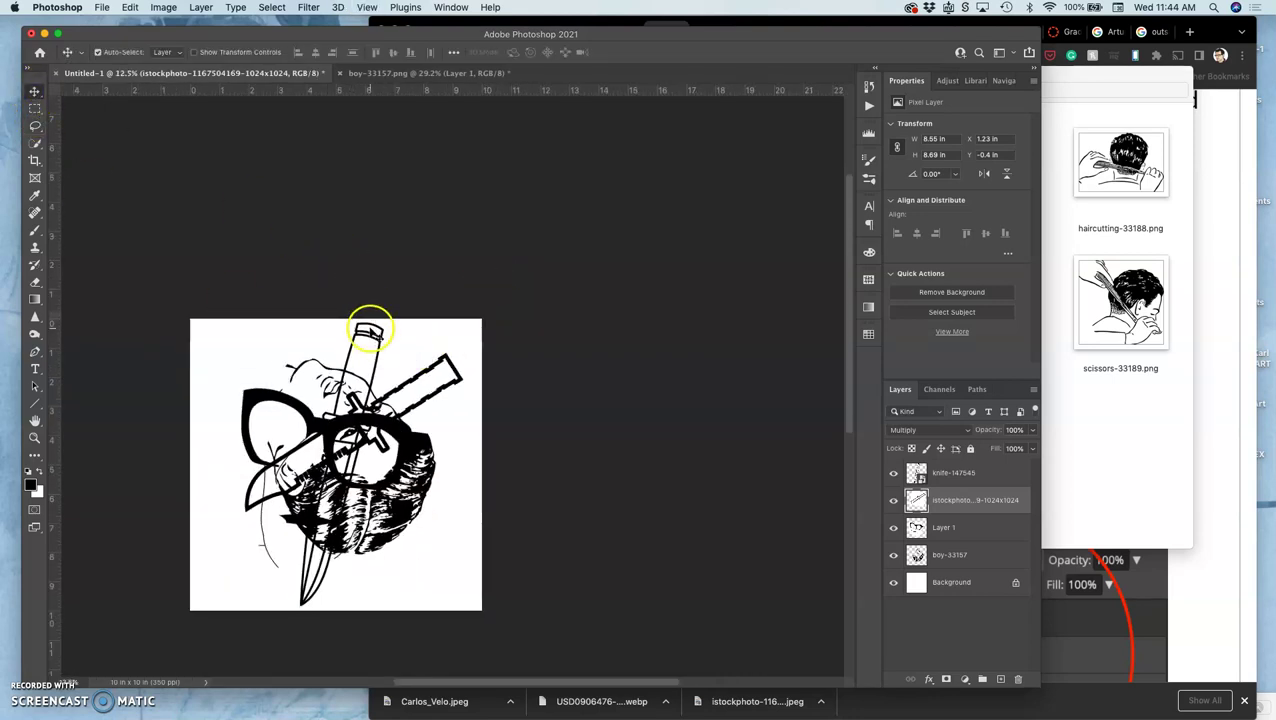
{"action": "left_click", "coordinate": [944, 476]}
{"action": "right_click", "coordinate": [946, 479]}
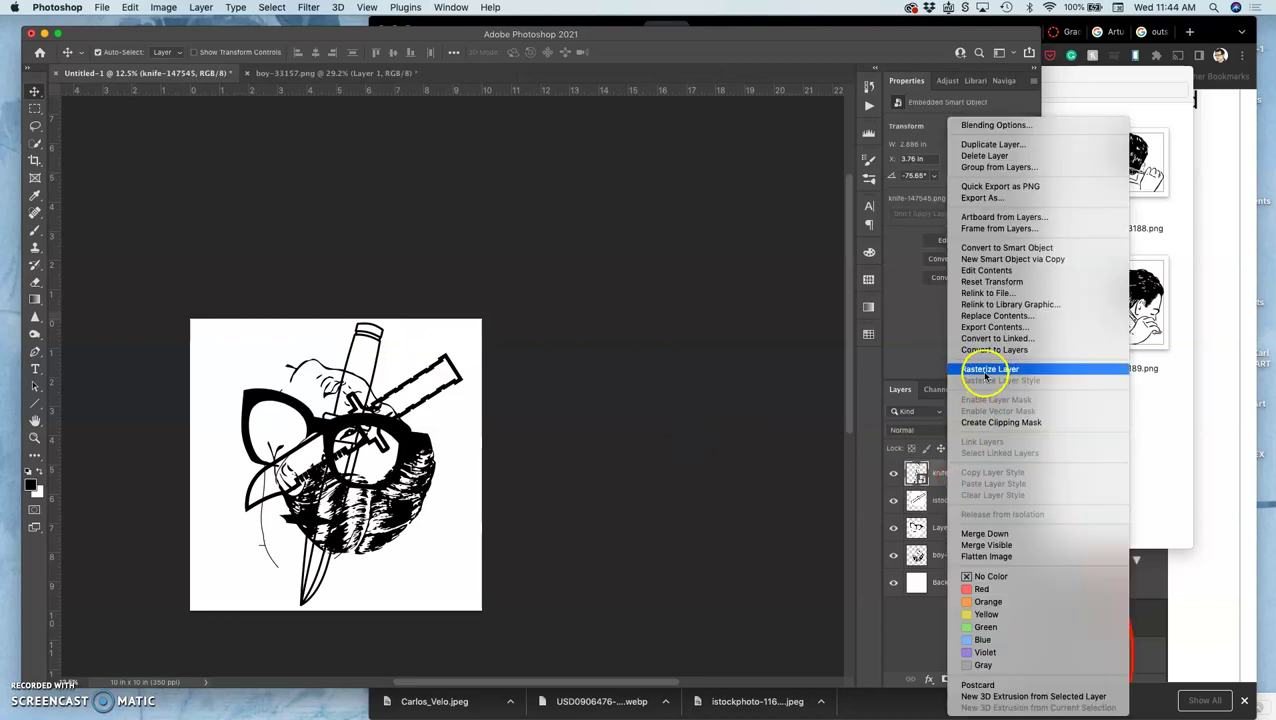
{"action": "left_click", "coordinate": [988, 370]}
{"action": "left_click", "coordinate": [922, 432]}
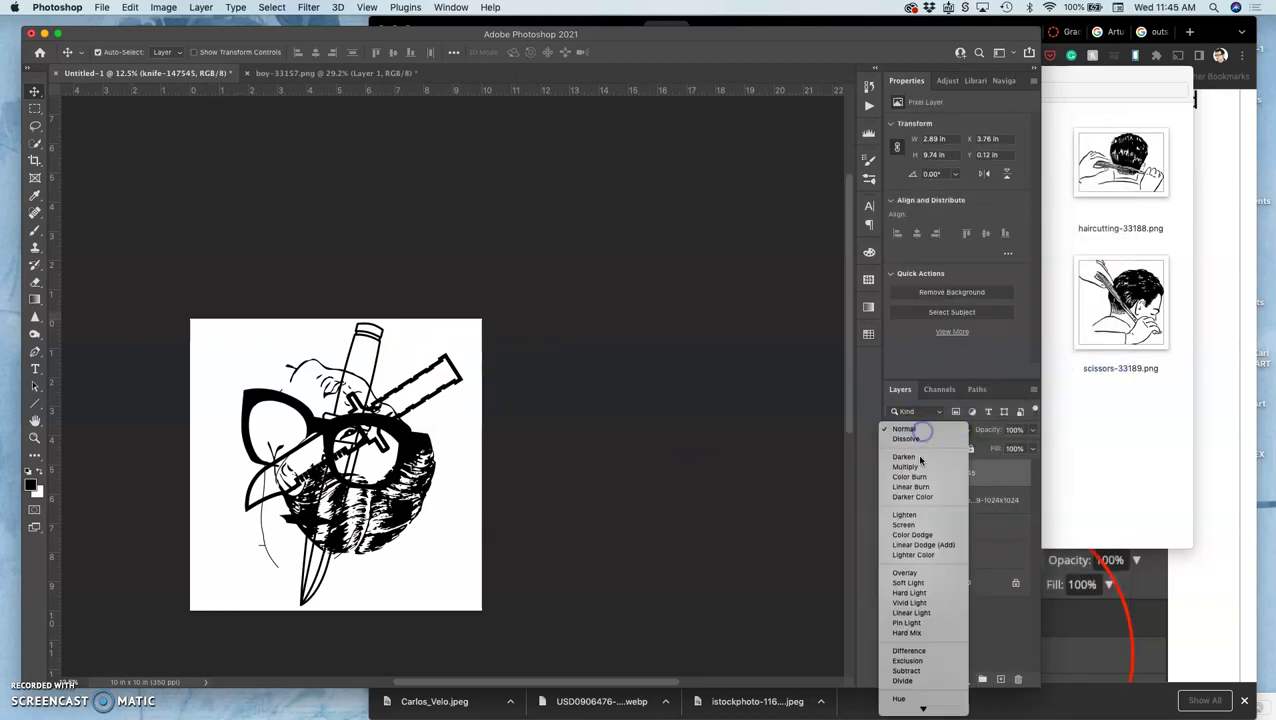
{"action": "left_click", "coordinate": [905, 467]}
Resize the small knife slightly to 2.86 × 9.86 in and commit.
{"action": "key", "text": "ctrl+t"}
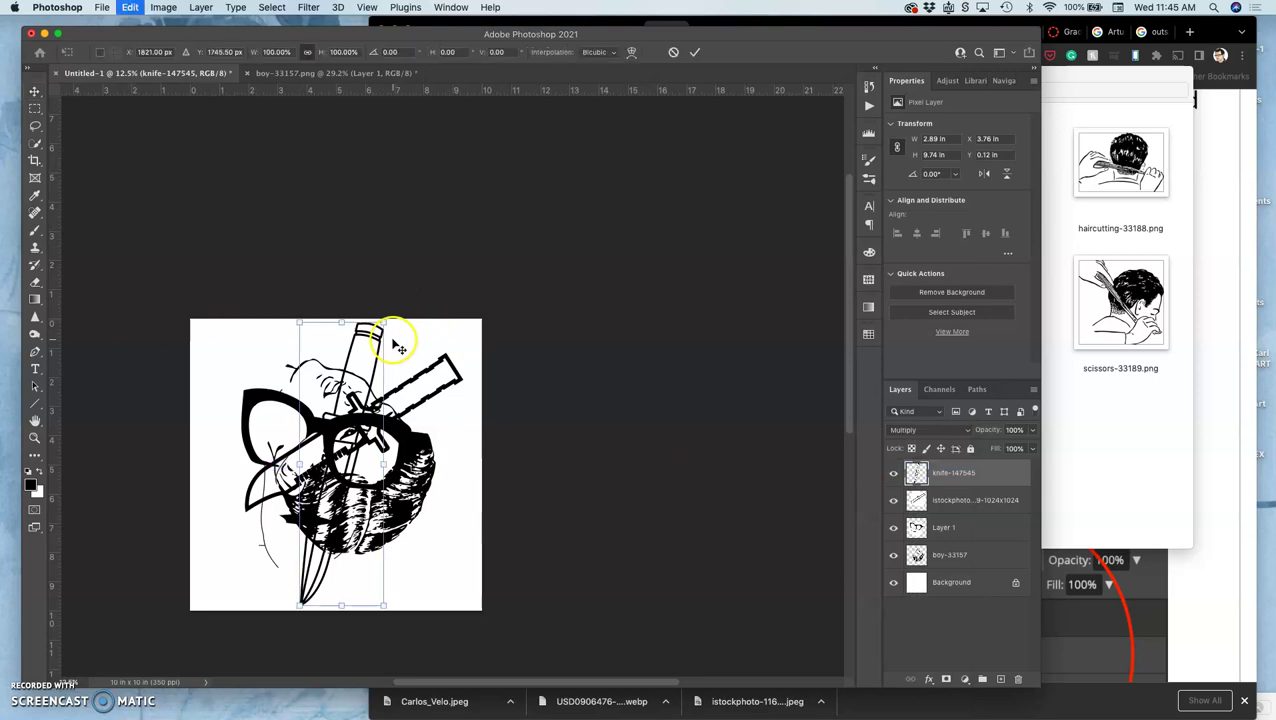
{"action": "mouse_move", "coordinate": [382, 325]}
{"action": "left_mouse_down"}
{"action": "mouse_move", "coordinate": [404, 365]}
{"action": "mouse_move", "coordinate": [416, 330]}
{"action": "mouse_move", "coordinate": [384, 326]}
{"action": "left_mouse_up"}
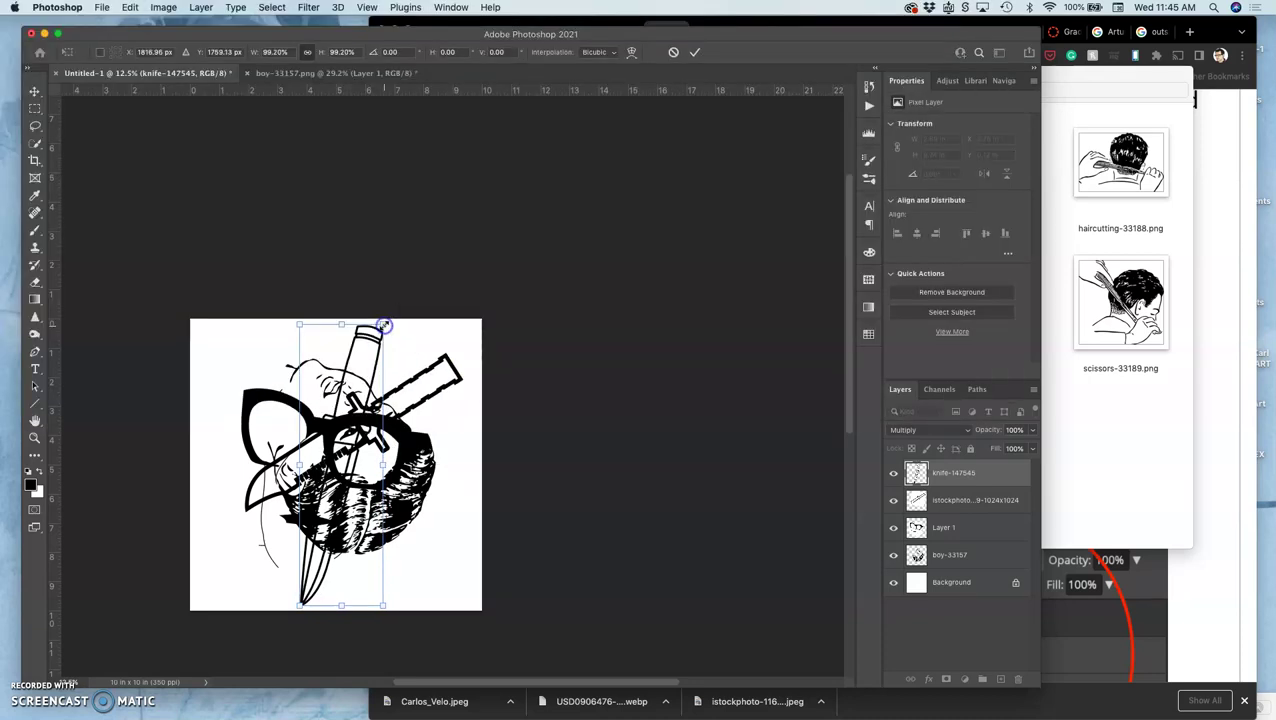
{"action": "left_click", "coordinate": [350, 433]}
{"action": "key", "text": "Return"}
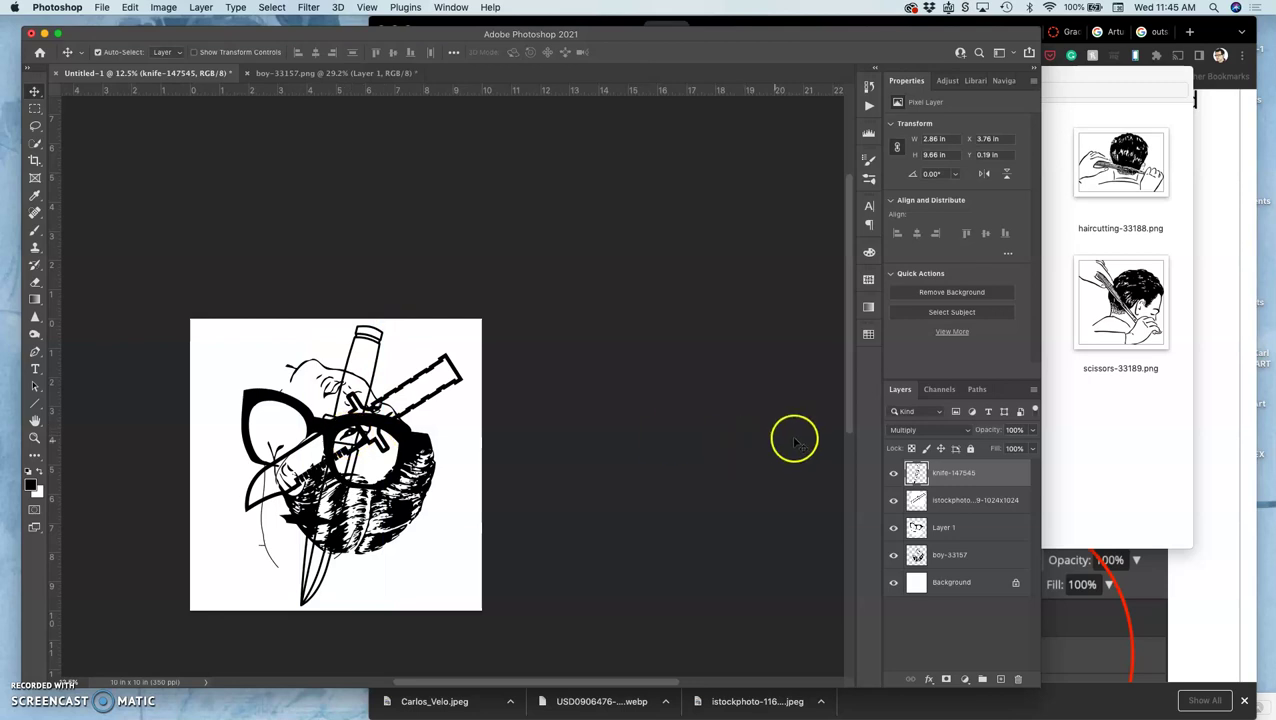
Place cigarette-29994.png into the collage, rotated 71.11° and slightly shrunk.
{"action": "left_click", "coordinate": [1145, 425]}
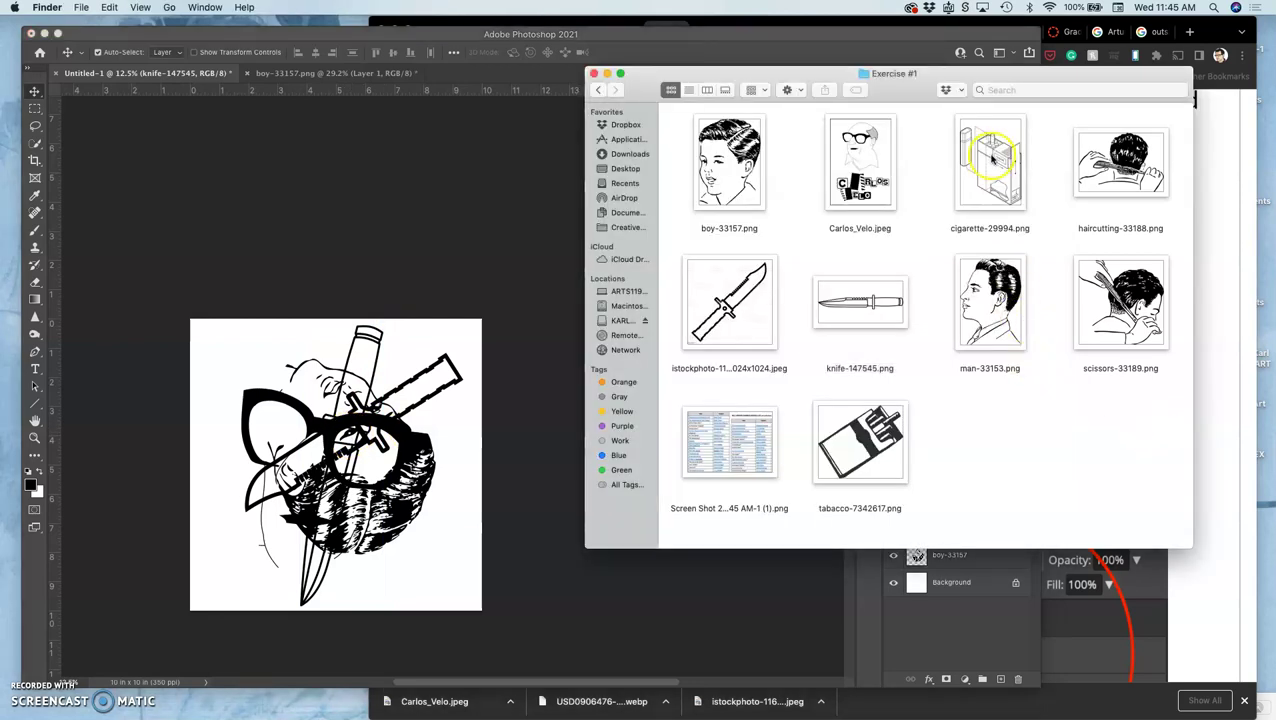
{"action": "left_click_drag", "start_coordinate": [992, 158], "coordinate": [352, 445]}
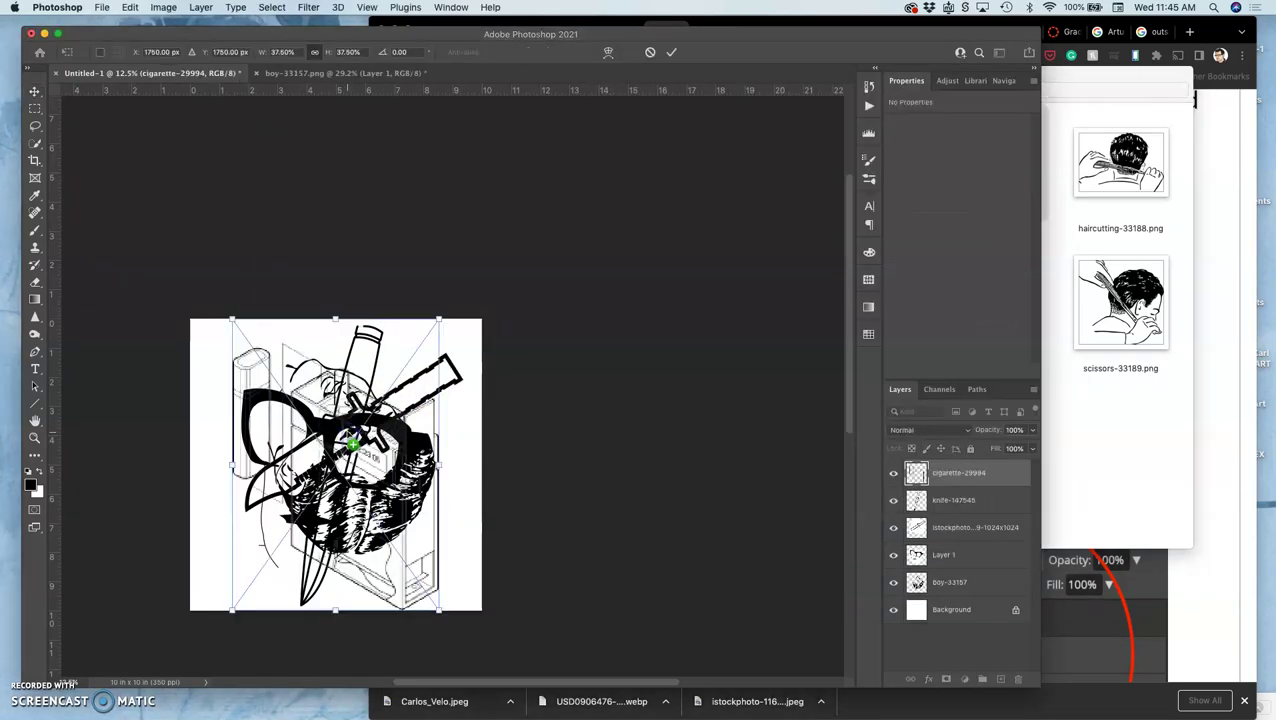
{"action": "left_click", "coordinate": [423, 401]}
{"action": "key", "text": "super+equal"}
{"action": "key", "text": "super+equal"}
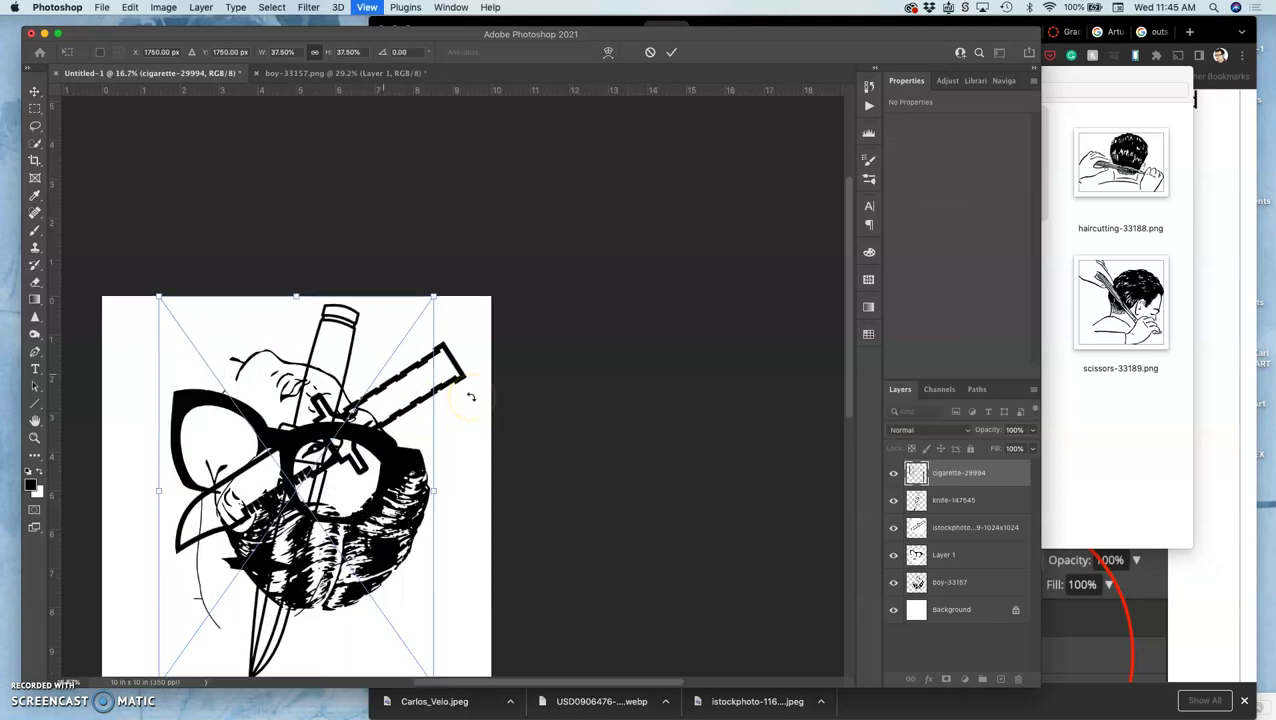
{"action": "scroll", "coordinate": [470, 397], "scroll_direction": "down", "scroll_amount": 5}
{"action": "scroll", "coordinate": [470, 397], "scroll_direction": "left", "scroll_amount": 5}
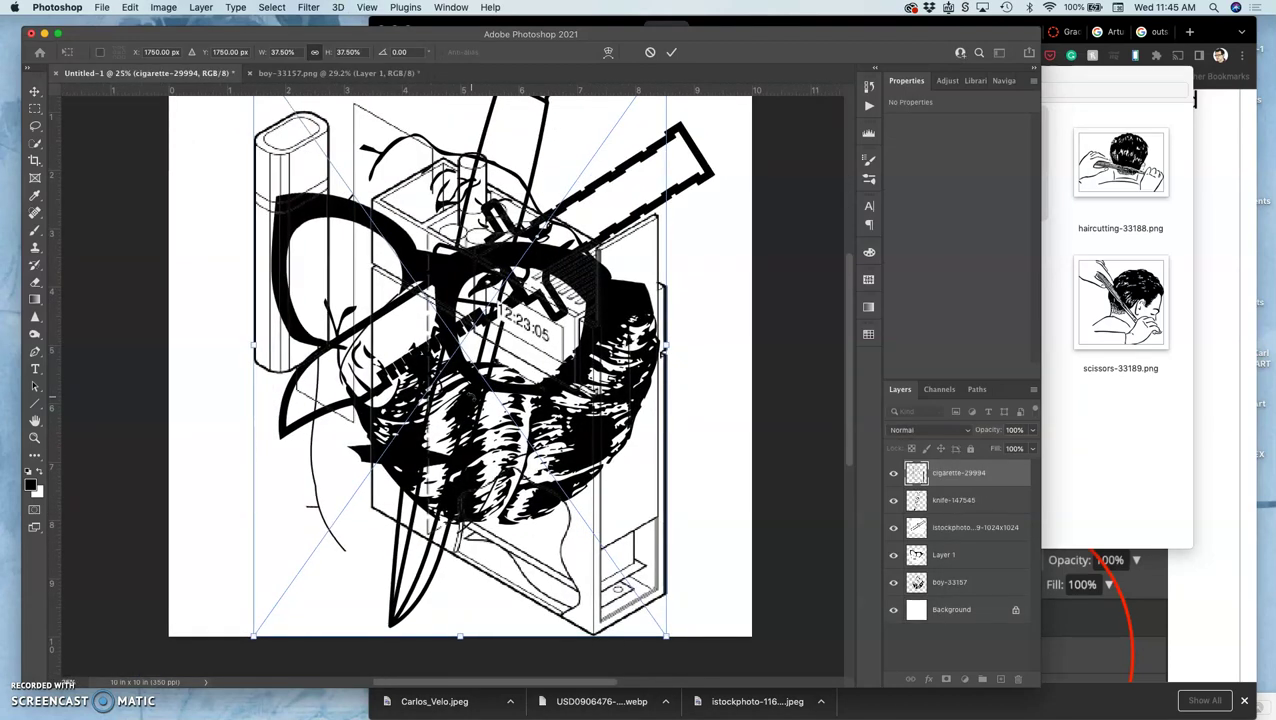
{"action": "left_click_drag", "start_coordinate": [712, 430], "coordinate": [460, 512]}
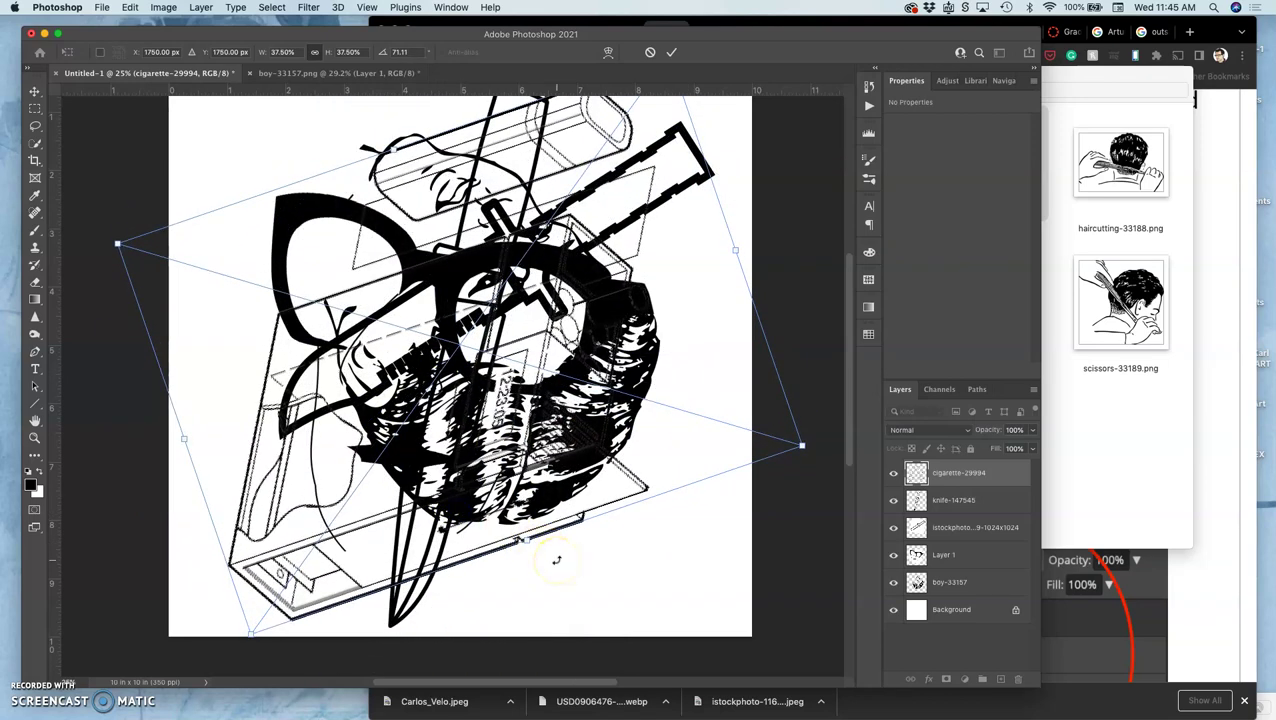
{"action": "key", "text": "super+minus"}
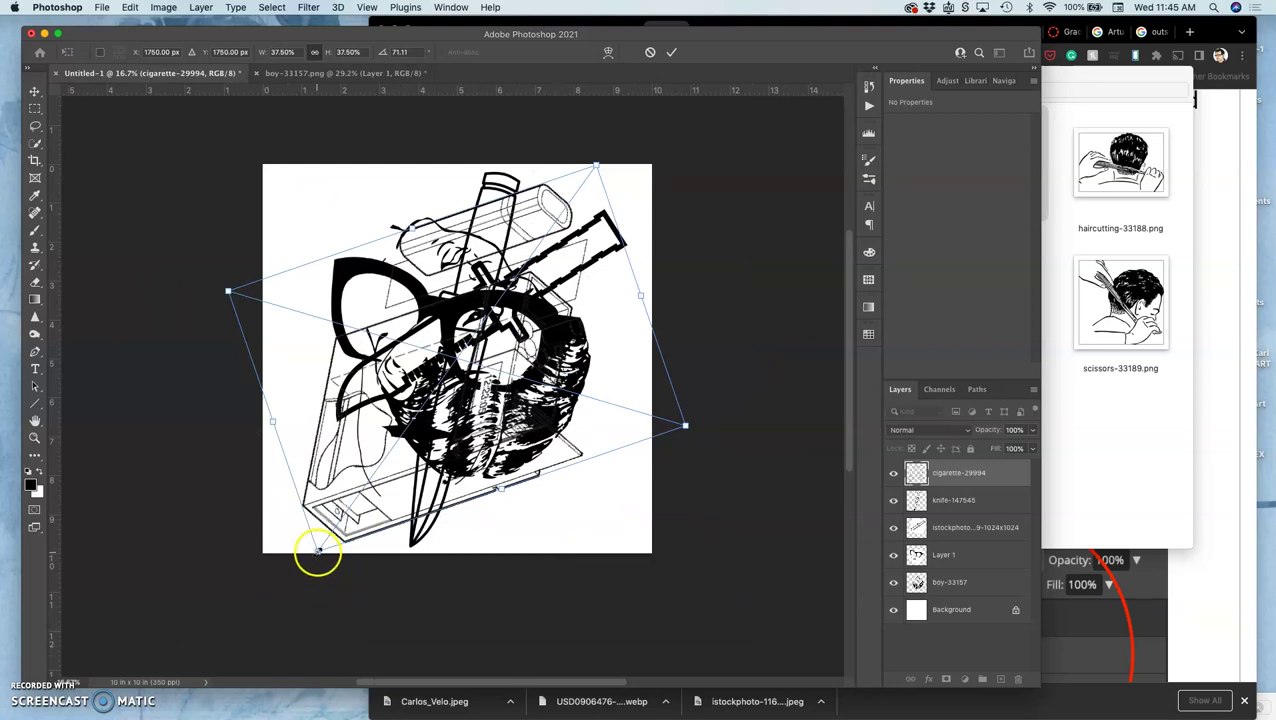
{"action": "left_click_drag", "start_coordinate": [334, 534], "coordinate": [324, 539]}
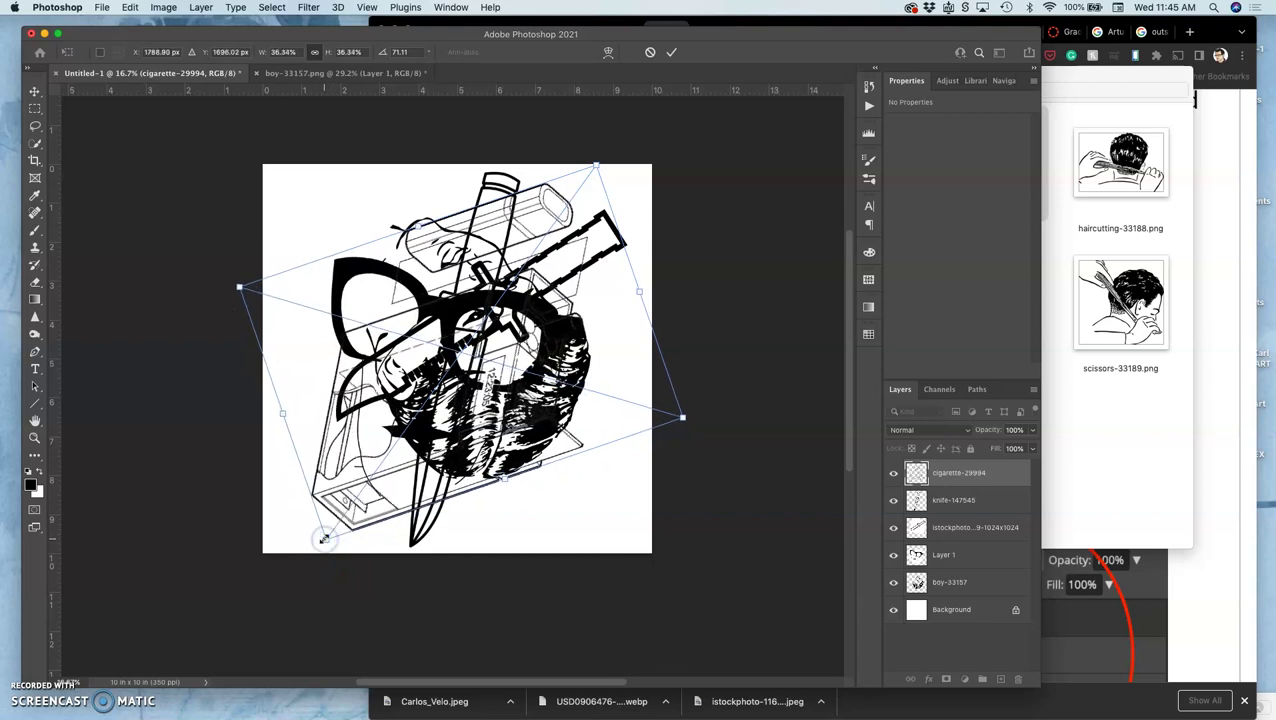
{"action": "key", "text": "Return"}
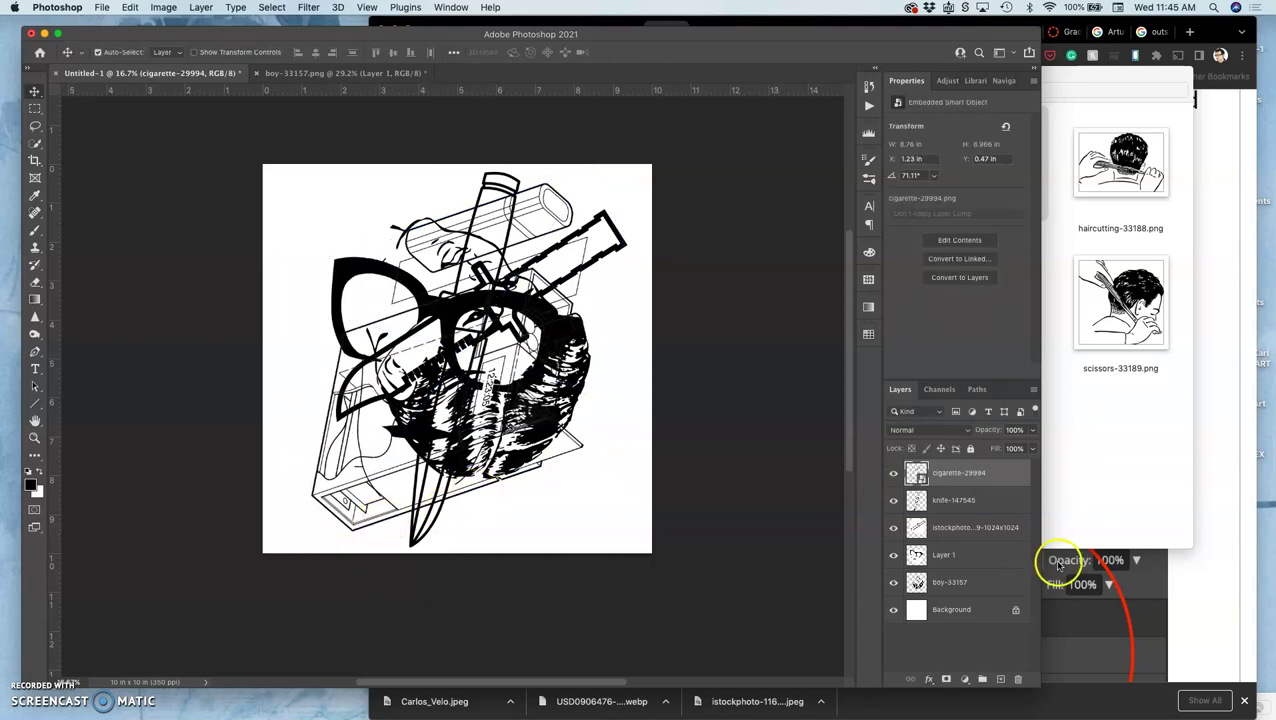
Rasterize the cigarette-29994 layer and inspect its overlapping lines up close.
{"action": "right_click", "coordinate": [987, 484]}
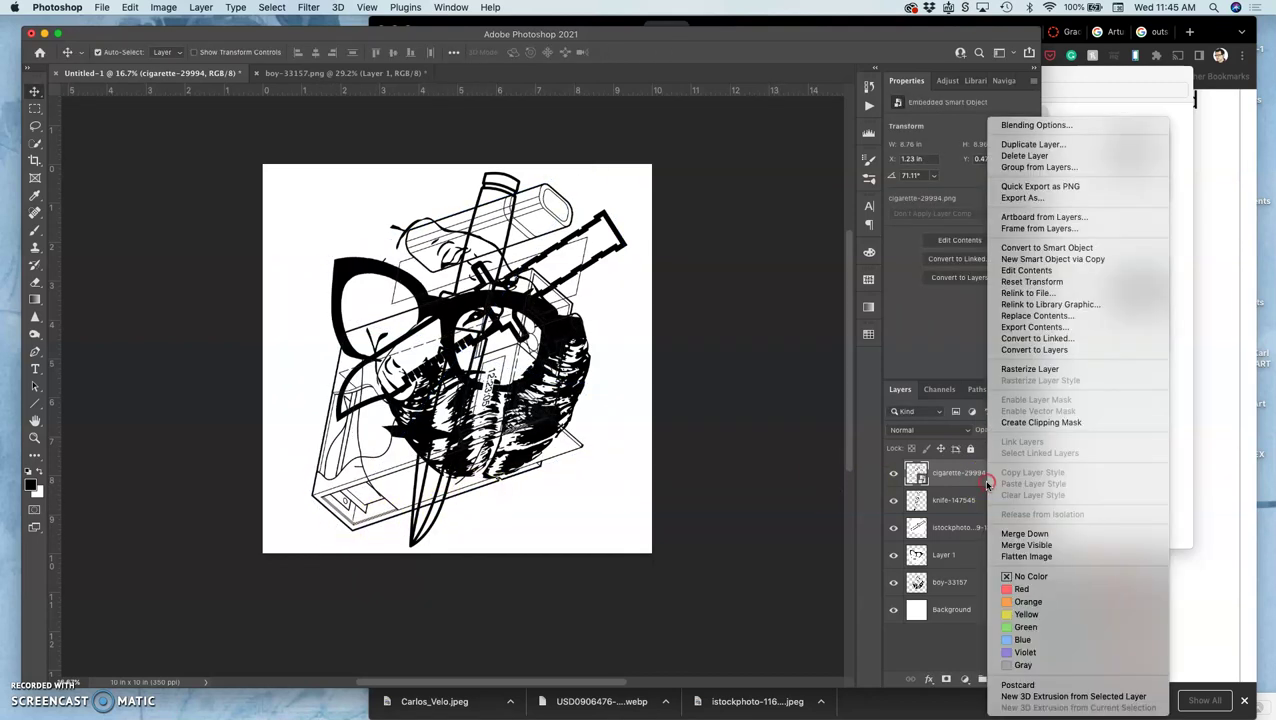
{"action": "left_click", "coordinate": [1022, 370]}
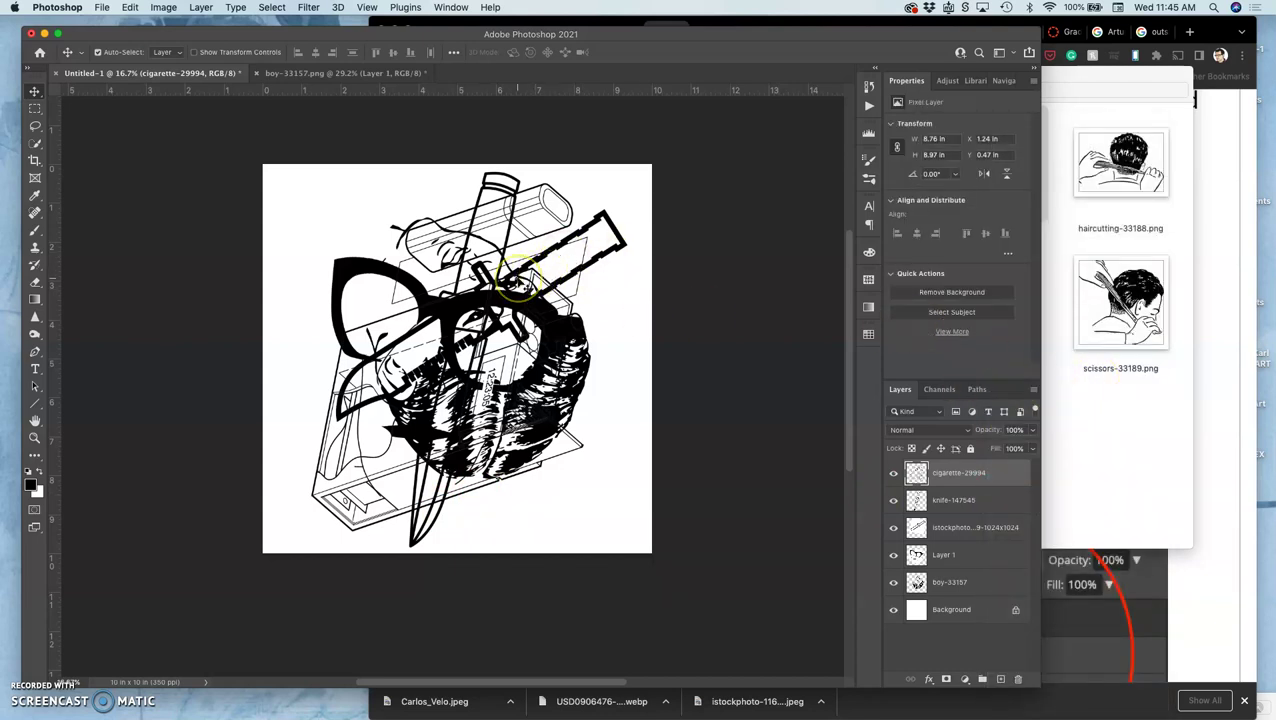
{"action": "key", "text": "super+plus"}
{"action": "key", "text": "super+plus"}
{"action": "key", "text": "super+plus"}
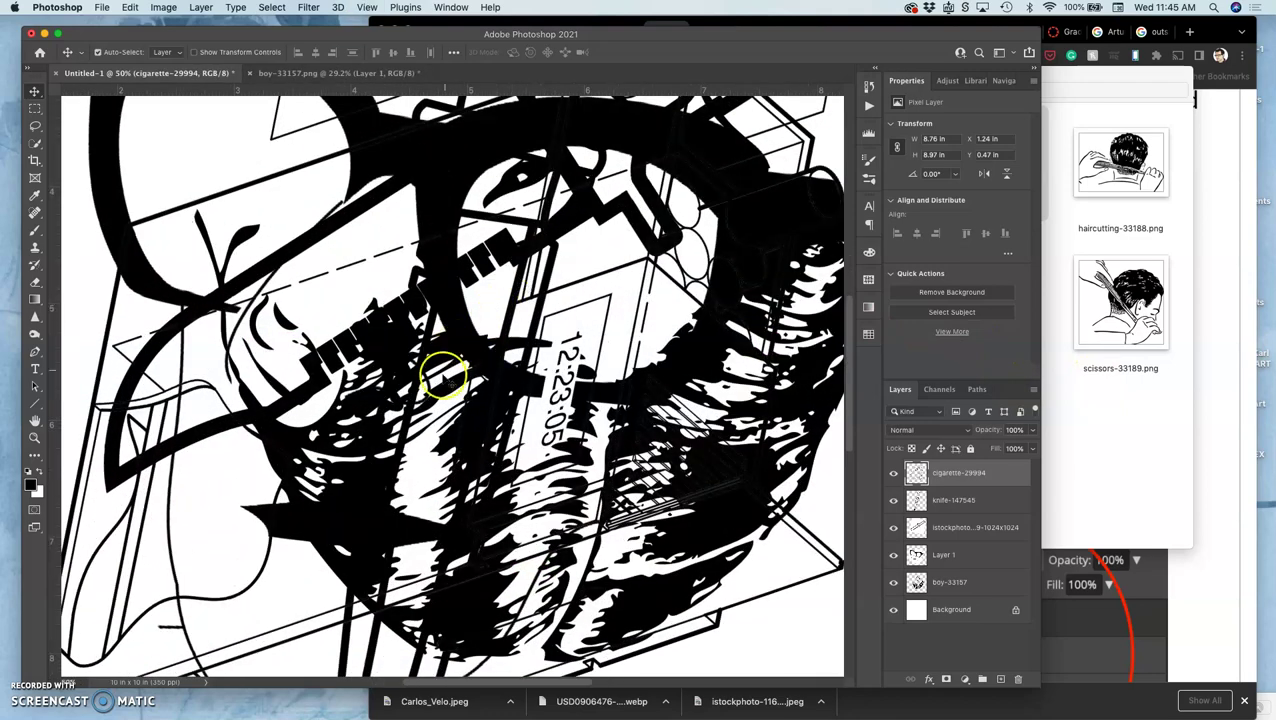
{"action": "scroll", "coordinate": [447, 427], "scroll_direction": "up", "scroll_amount": 3}
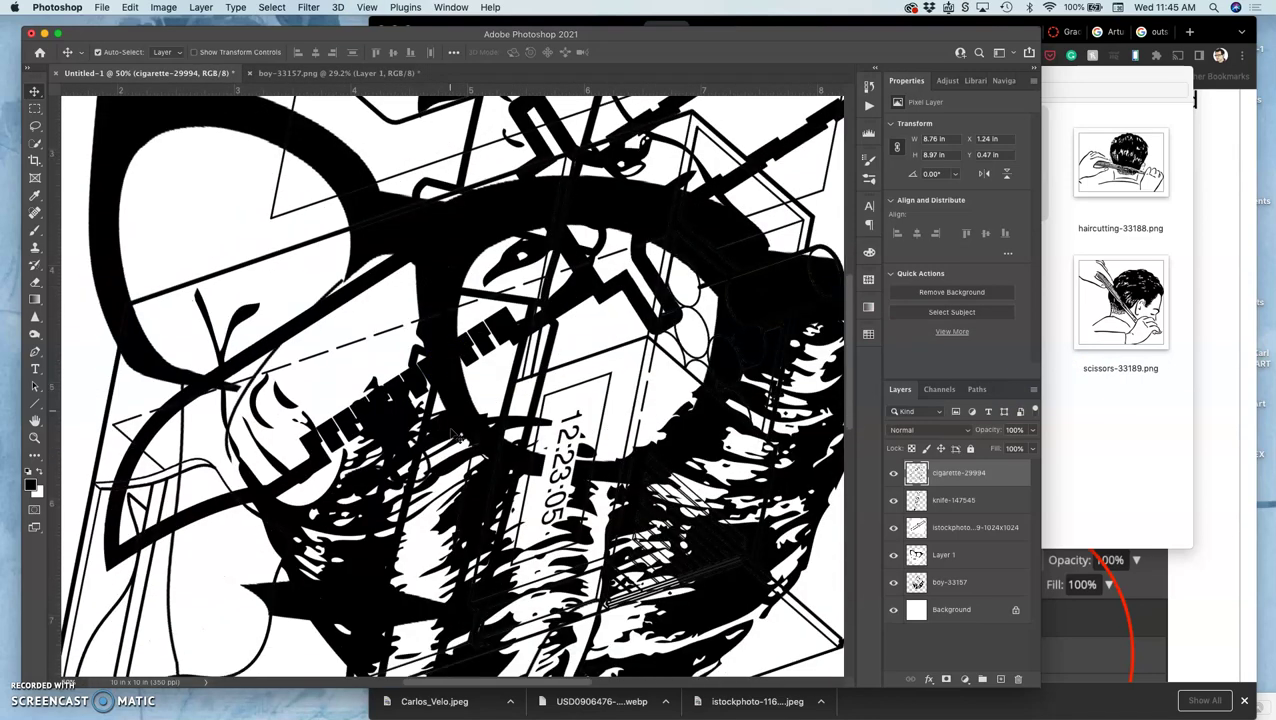
{"action": "scroll", "coordinate": [452, 433], "scroll_direction": "down", "scroll_amount": 5}
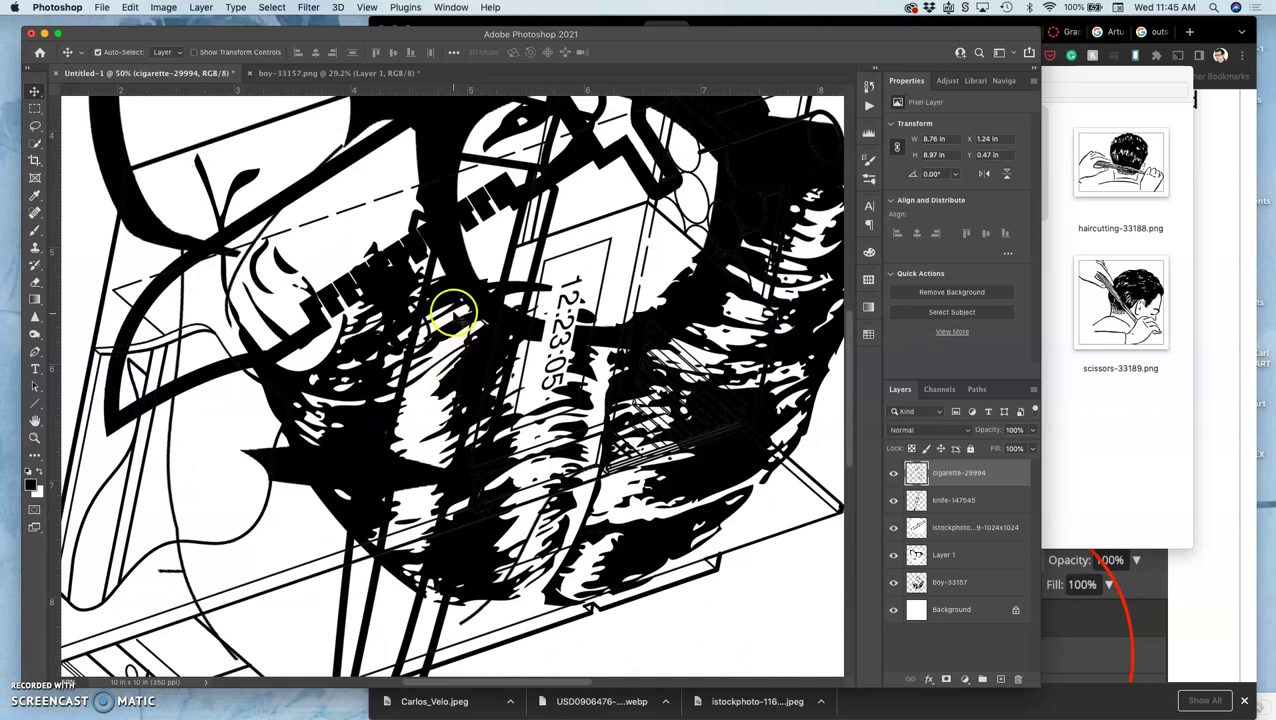
{"action": "scroll", "coordinate": [440, 395], "scroll_direction": "up", "scroll_amount": 10}
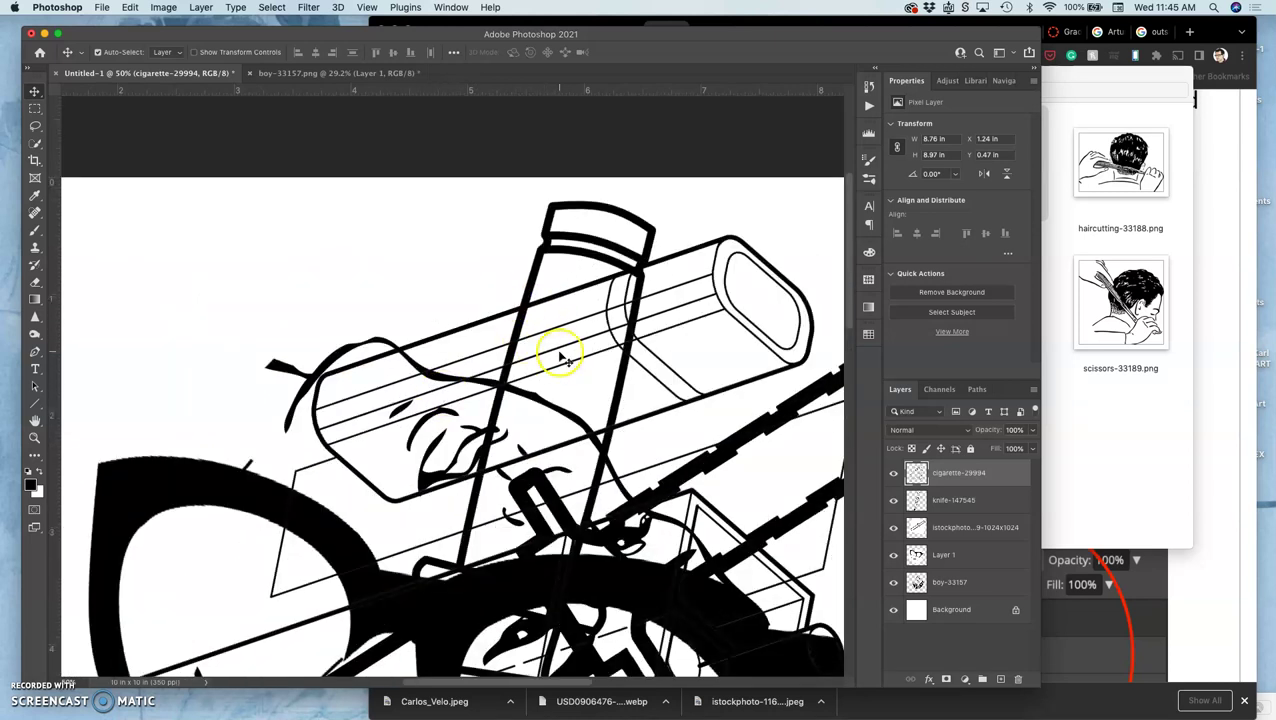
{"action": "scroll", "coordinate": [521, 427], "scroll_direction": "down", "scroll_amount": 2}
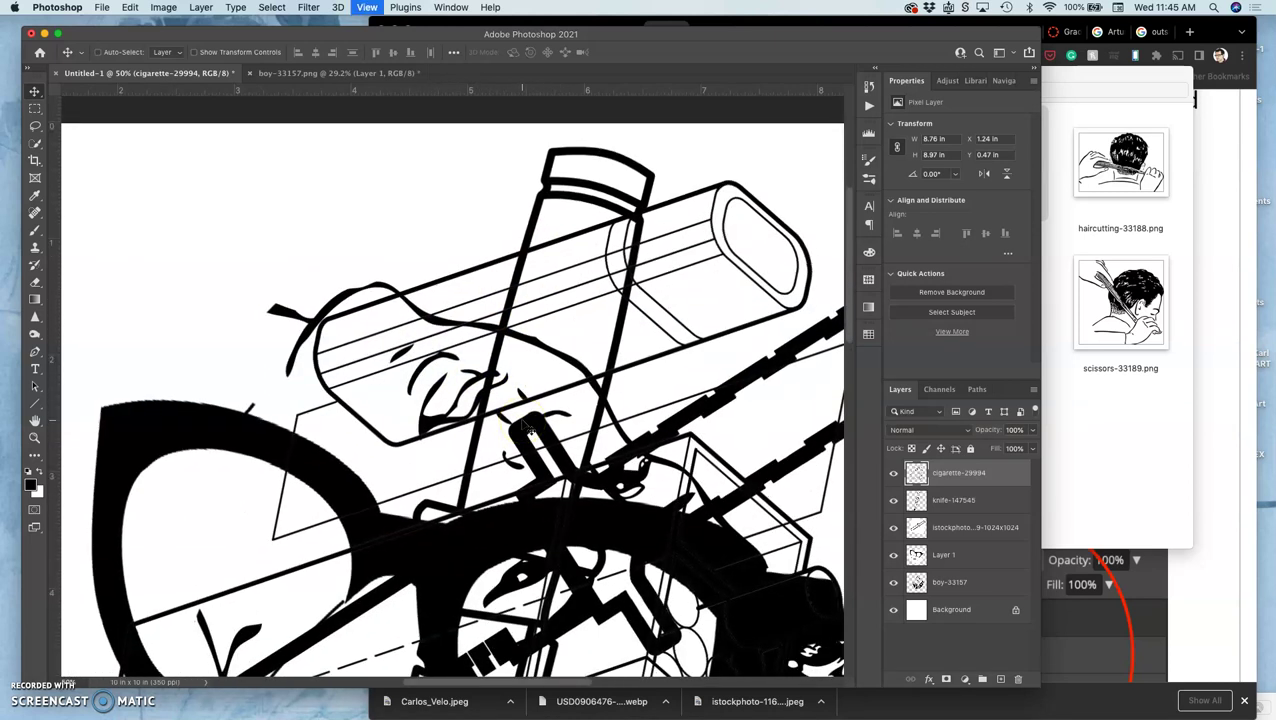
{"action": "key", "text": "super+minus"}
{"action": "key", "text": "super+minus"}
{"action": "key", "text": "super+minus"}
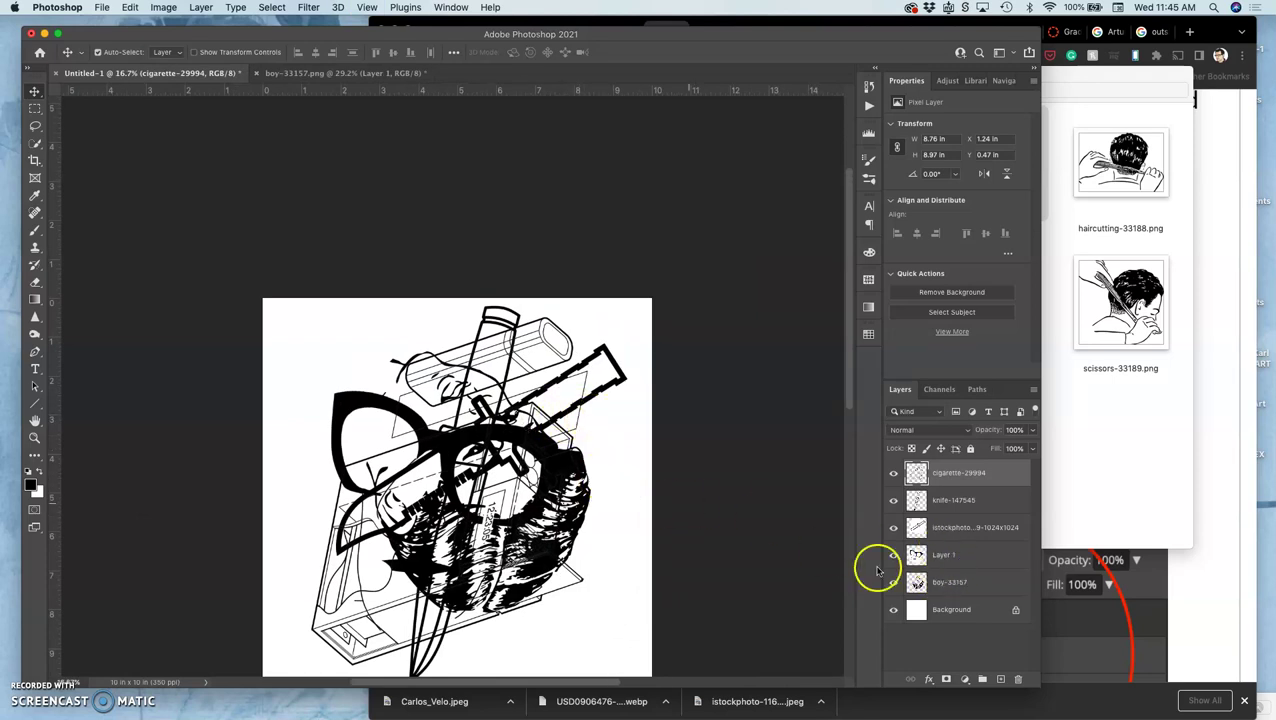
Place man-33153.png from the exercise folder into the collage.
{"action": "left_click", "coordinate": [1131, 428]}
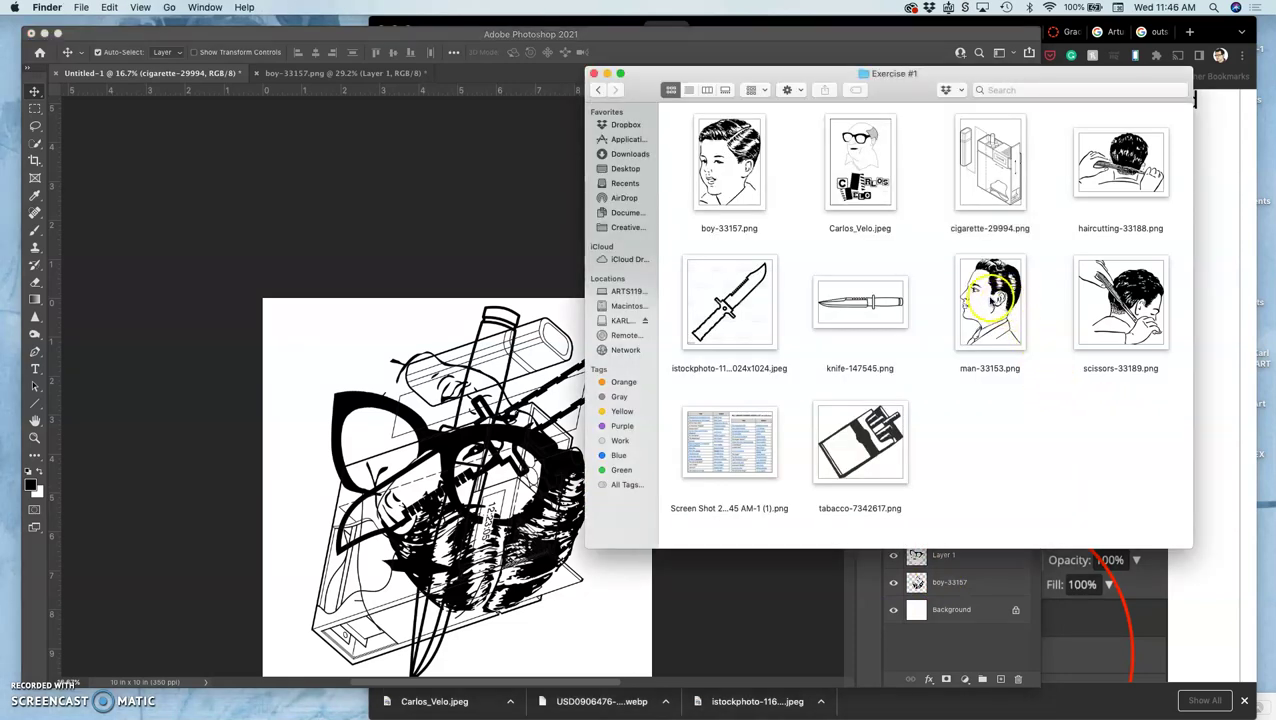
{"action": "left_click_drag", "start_coordinate": [990, 300], "coordinate": [456, 364]}
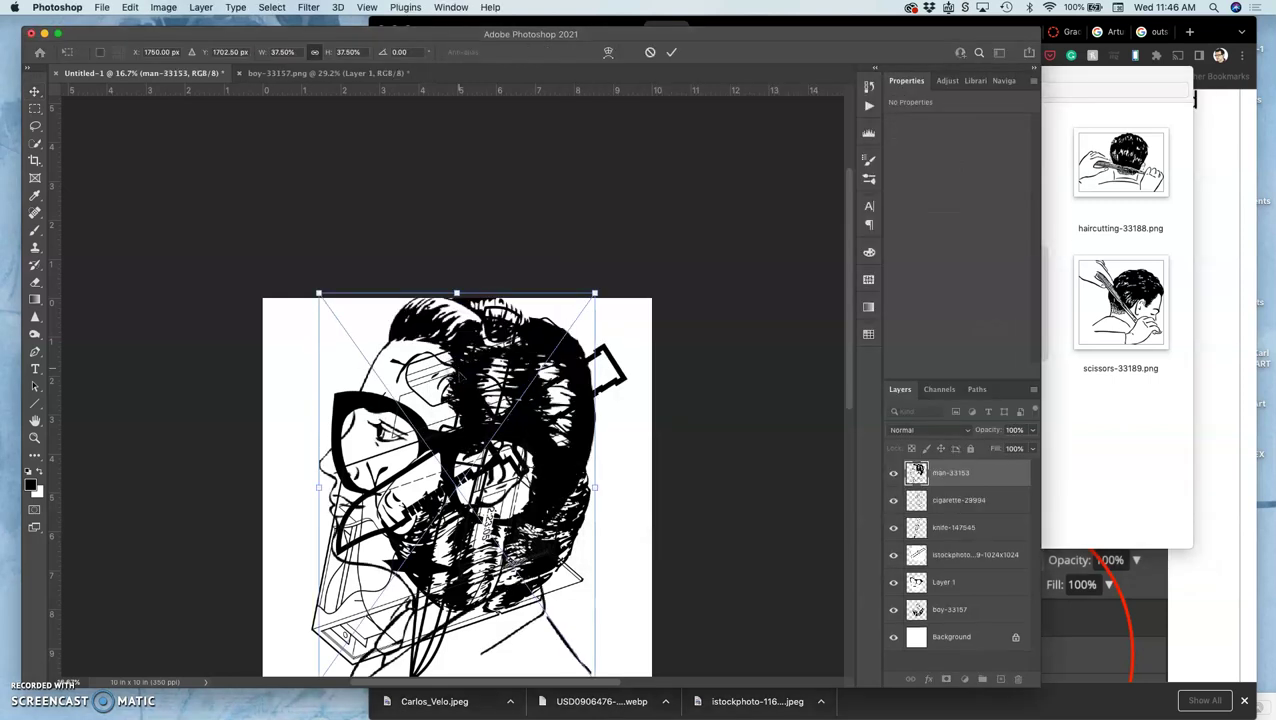
{"action": "left_click", "coordinate": [528, 442]}
{"action": "scroll", "coordinate": [528, 442], "scroll_direction": "down", "scroll_amount": 3}
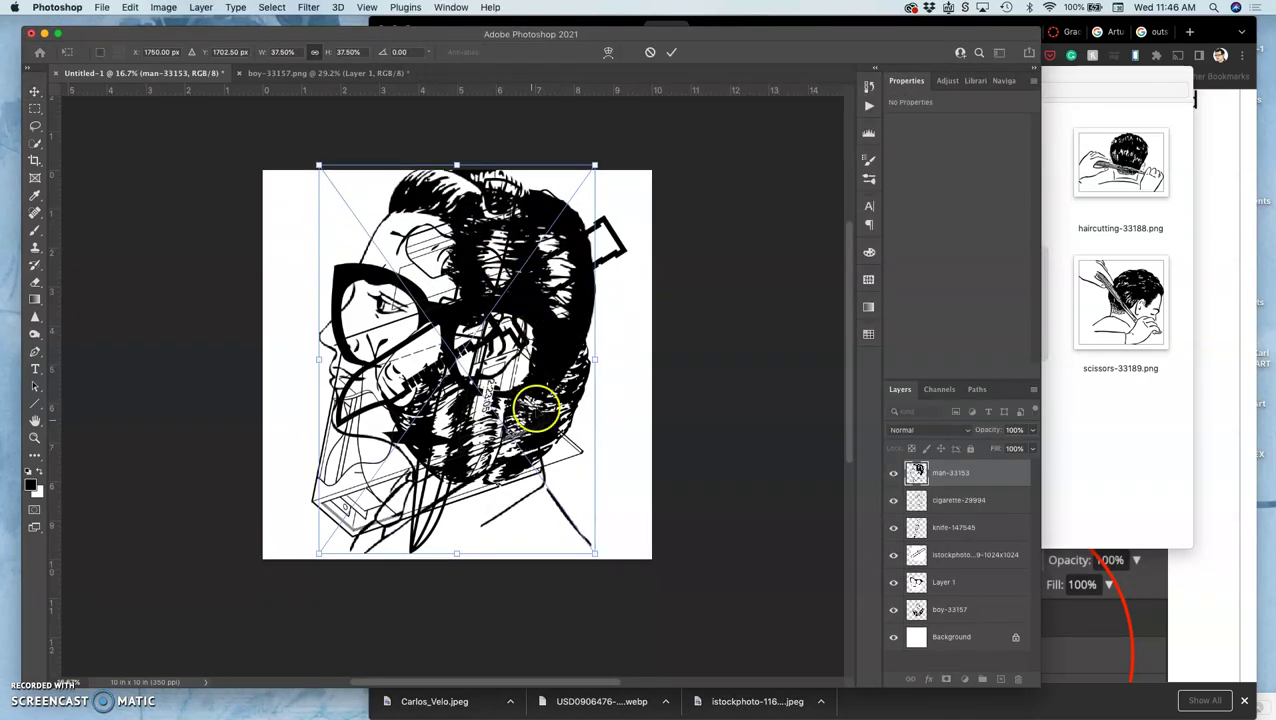
Flip the man's picture horizontally, scale it to about 30%, rotate it and move it upper-left.
{"action": "right_click", "coordinate": [514, 340]}
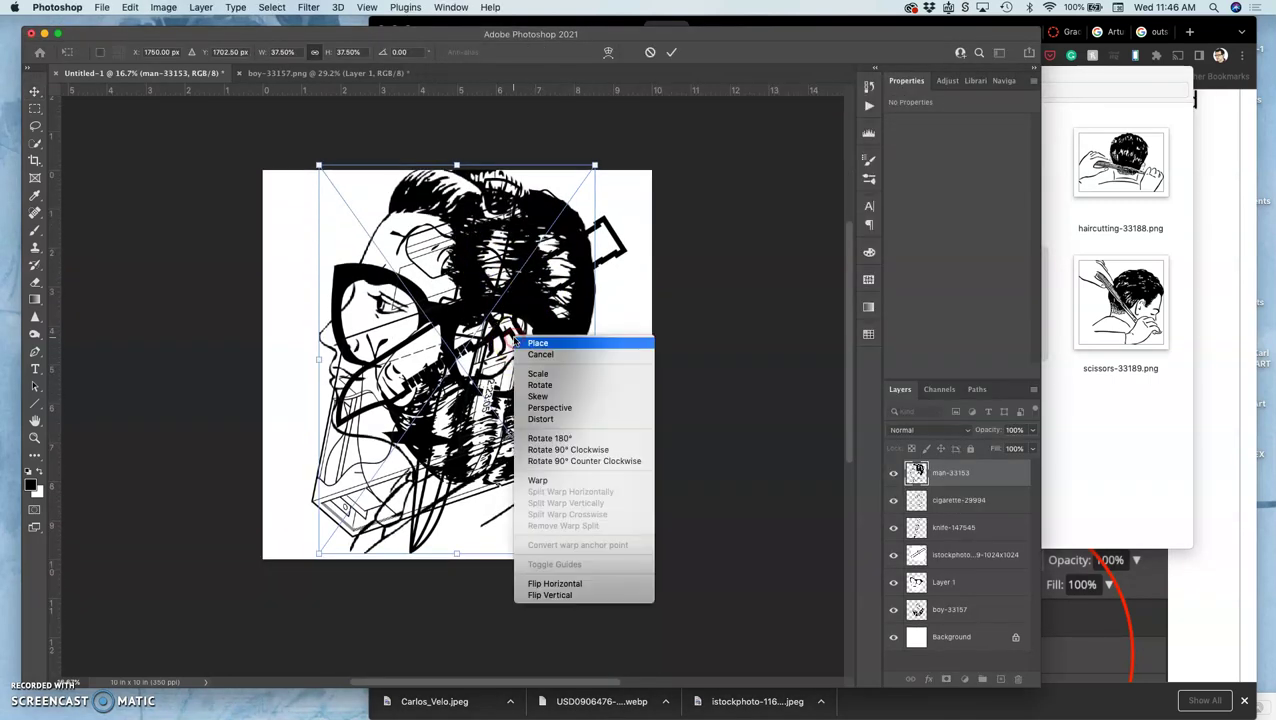
{"action": "left_click", "coordinate": [570, 583]}
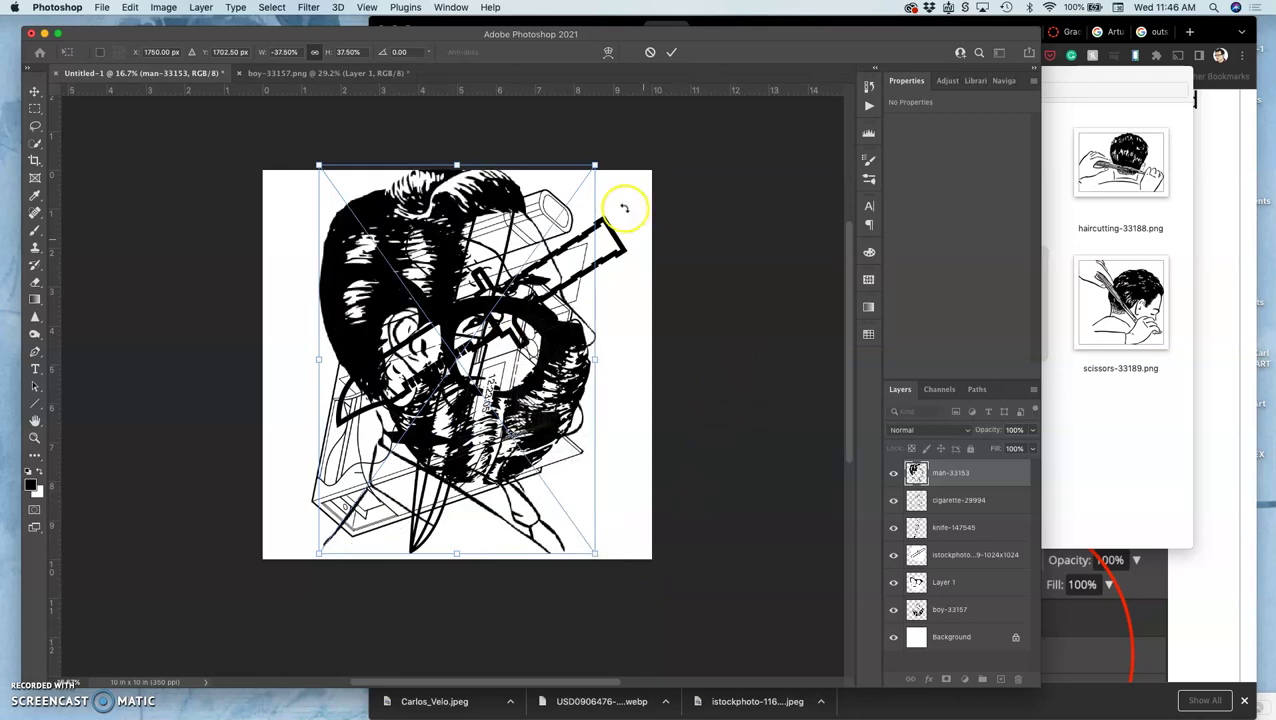
{"action": "left_click_drag", "start_coordinate": [590, 170], "coordinate": [478, 200]}
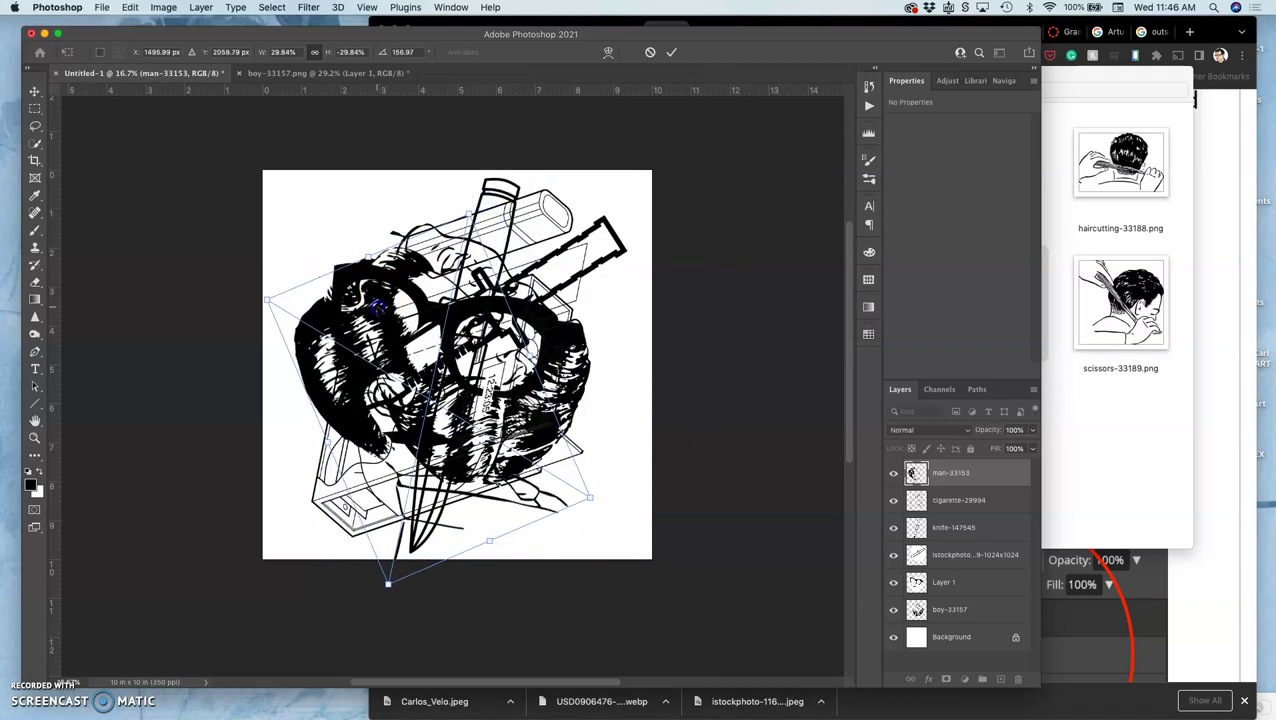
{"action": "left_click_drag", "start_coordinate": [373, 285], "coordinate": [388, 247]}
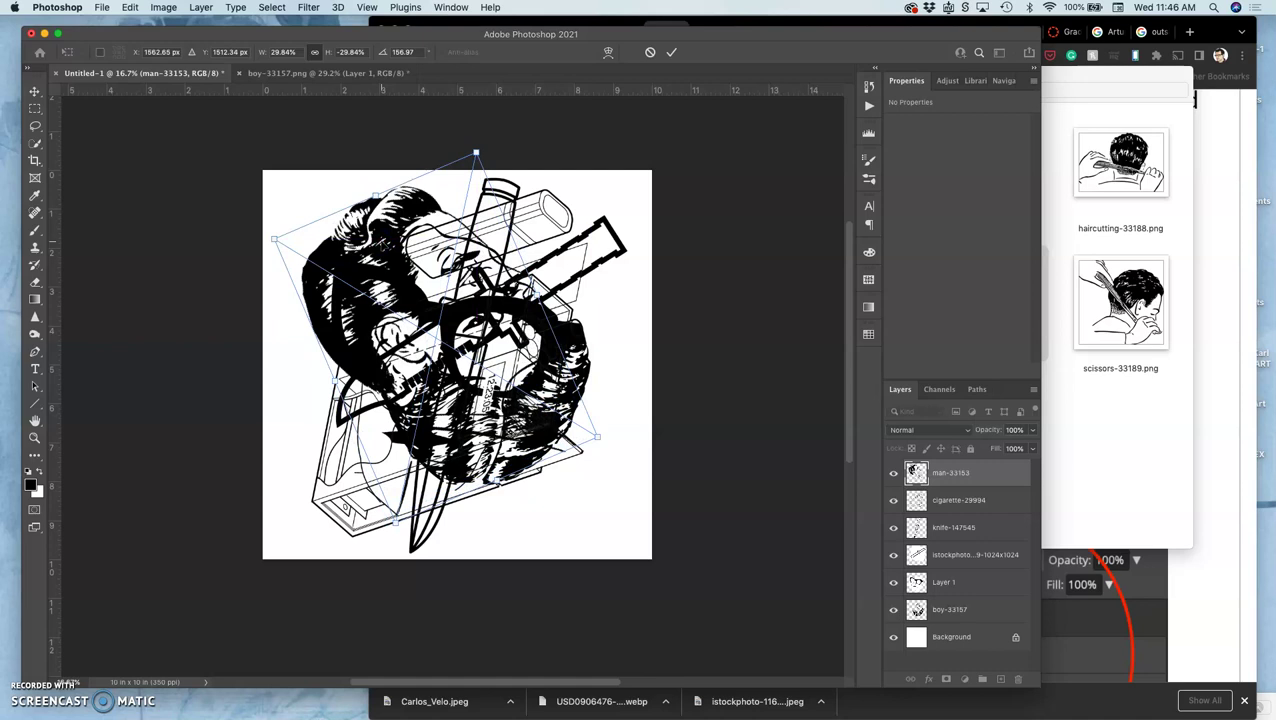
Commit the man-33153 layer, rasterize it, and set its blend mode to Multiply.
{"action": "key", "text": "Return"}
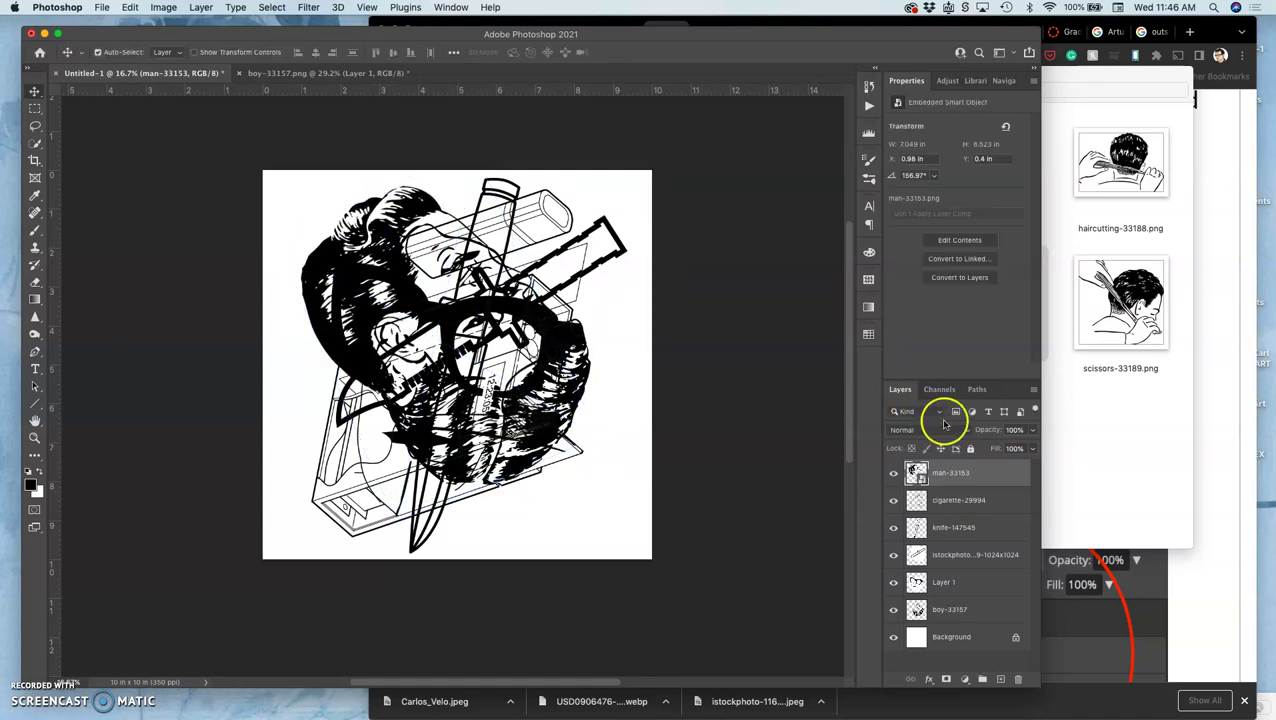
{"action": "right_click", "coordinate": [957, 470]}
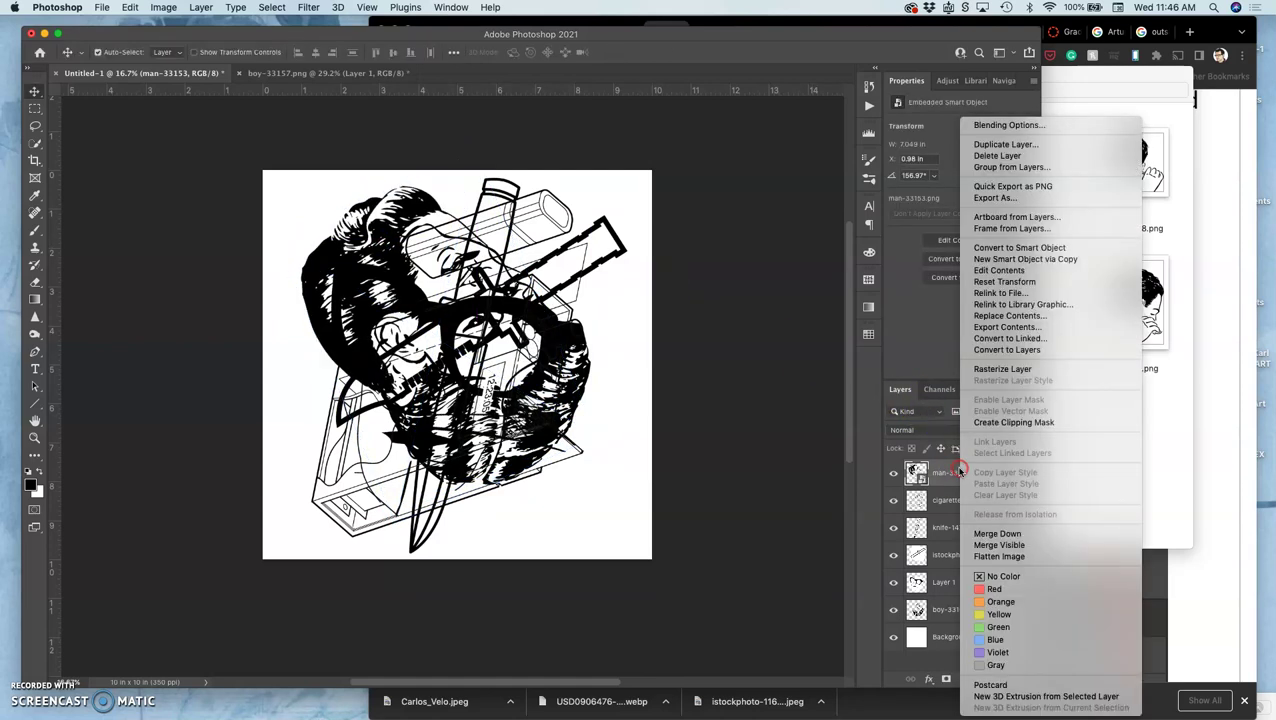
{"action": "left_click", "coordinate": [985, 369]}
{"action": "right_click", "coordinate": [968, 480]}
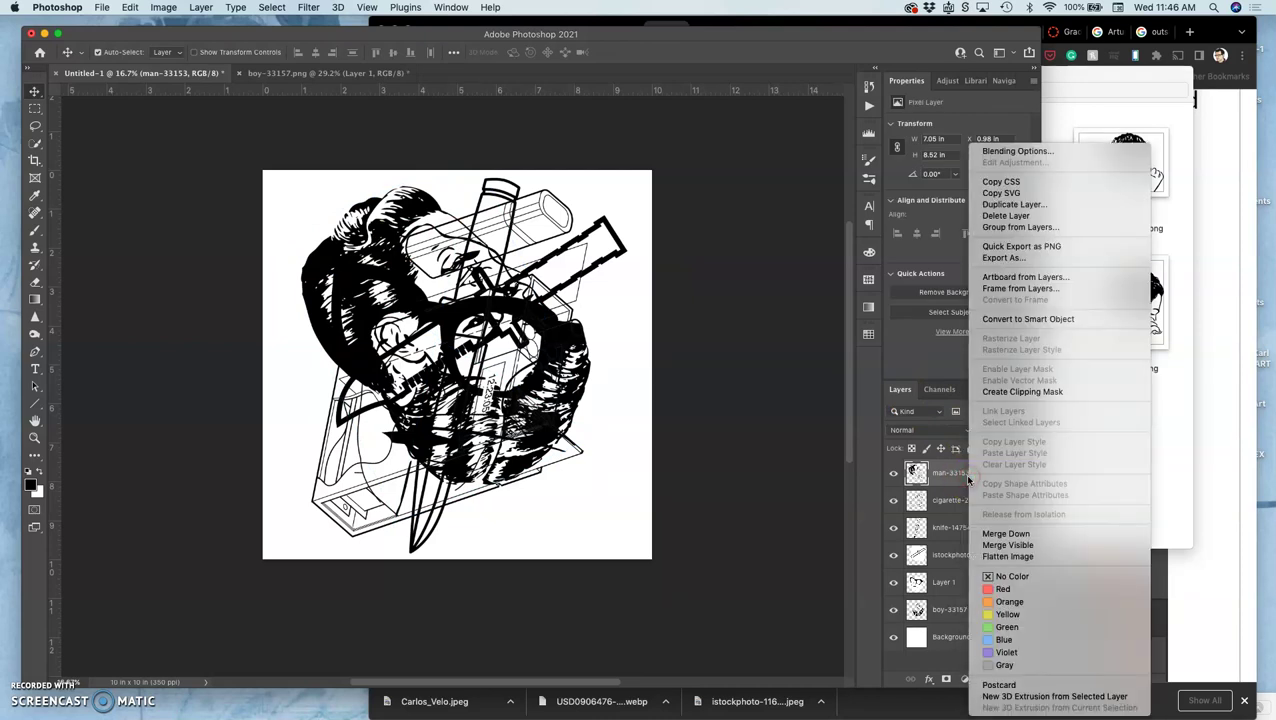
{"action": "left_click", "coordinate": [958, 475]}
{"action": "left_click", "coordinate": [931, 430]}
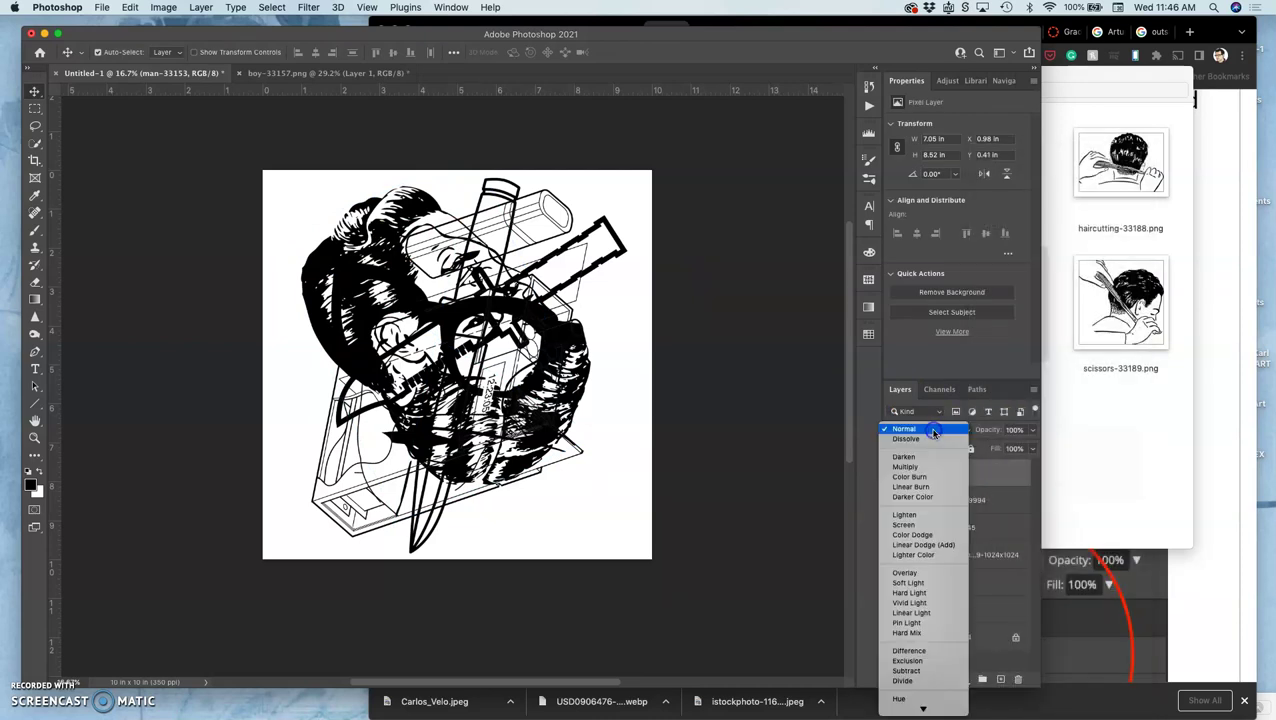
{"action": "left_click", "coordinate": [925, 467]}
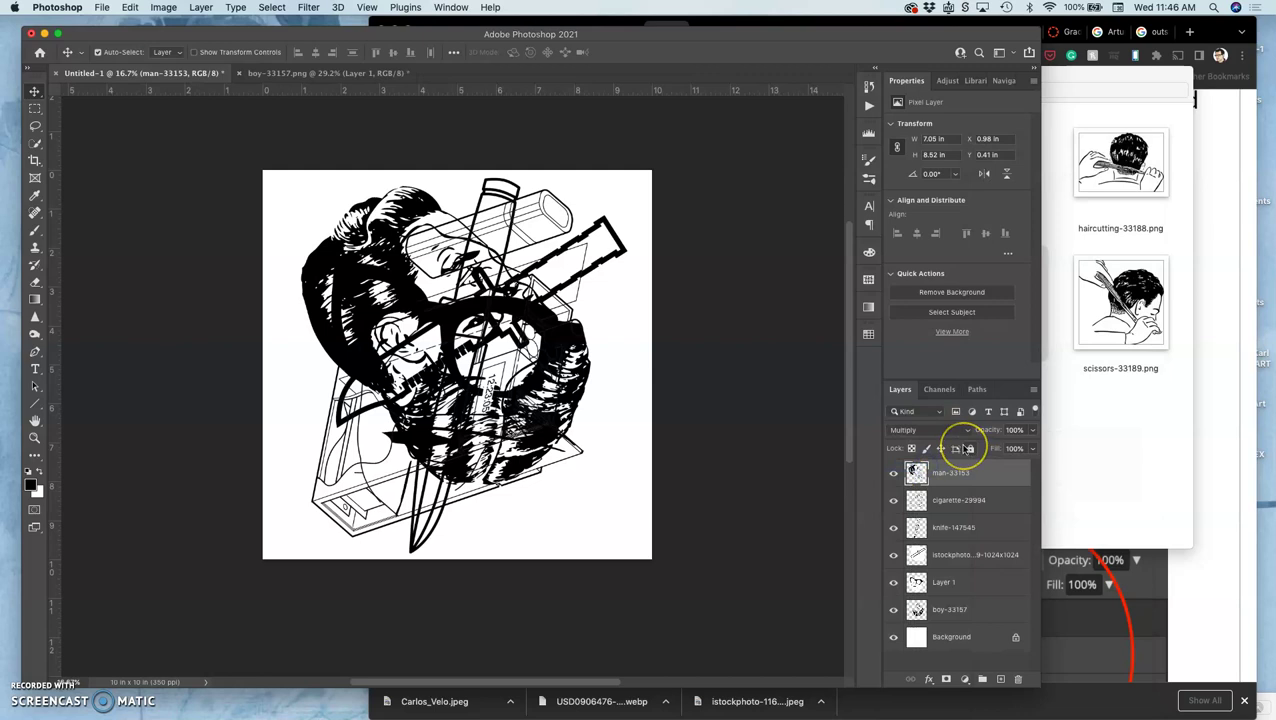
Place tabacco-7342617.png rotated about -172°, enlarged and moved down-left, then zoom to 33.3%.
{"action": "left_click", "coordinate": [1125, 407]}
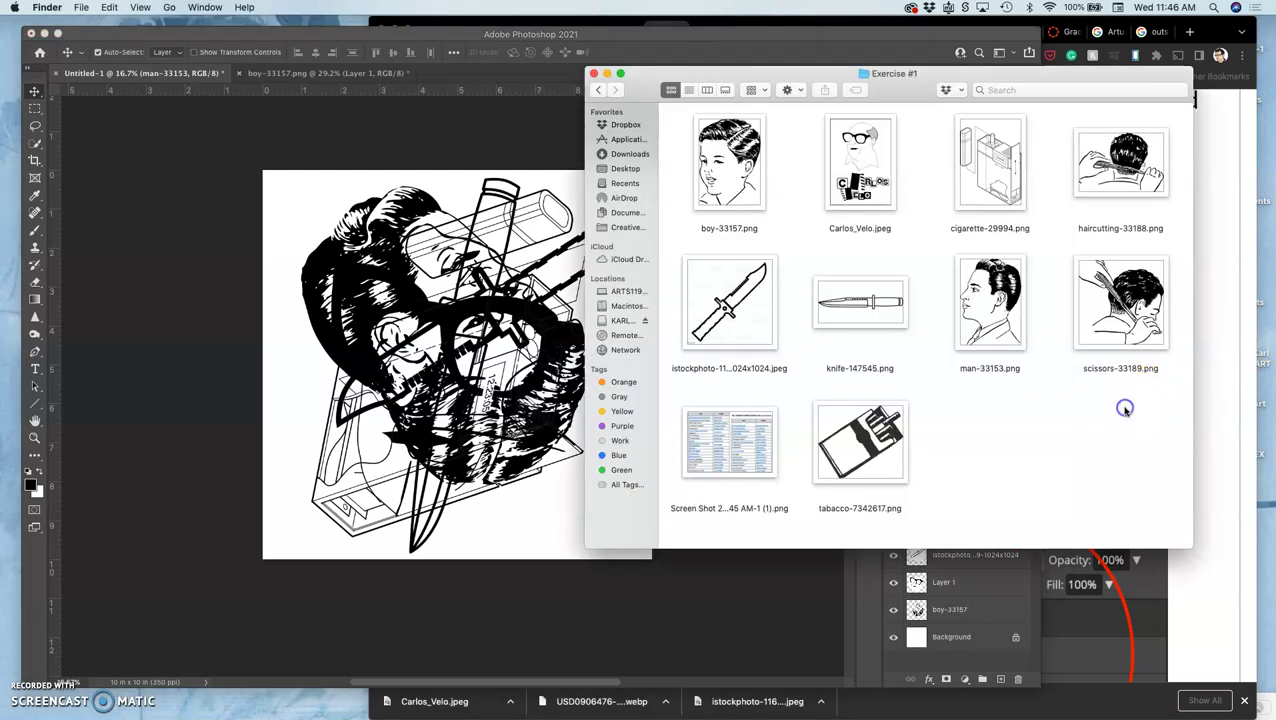
{"action": "left_click_drag", "start_coordinate": [860, 440], "coordinate": [457, 378]}
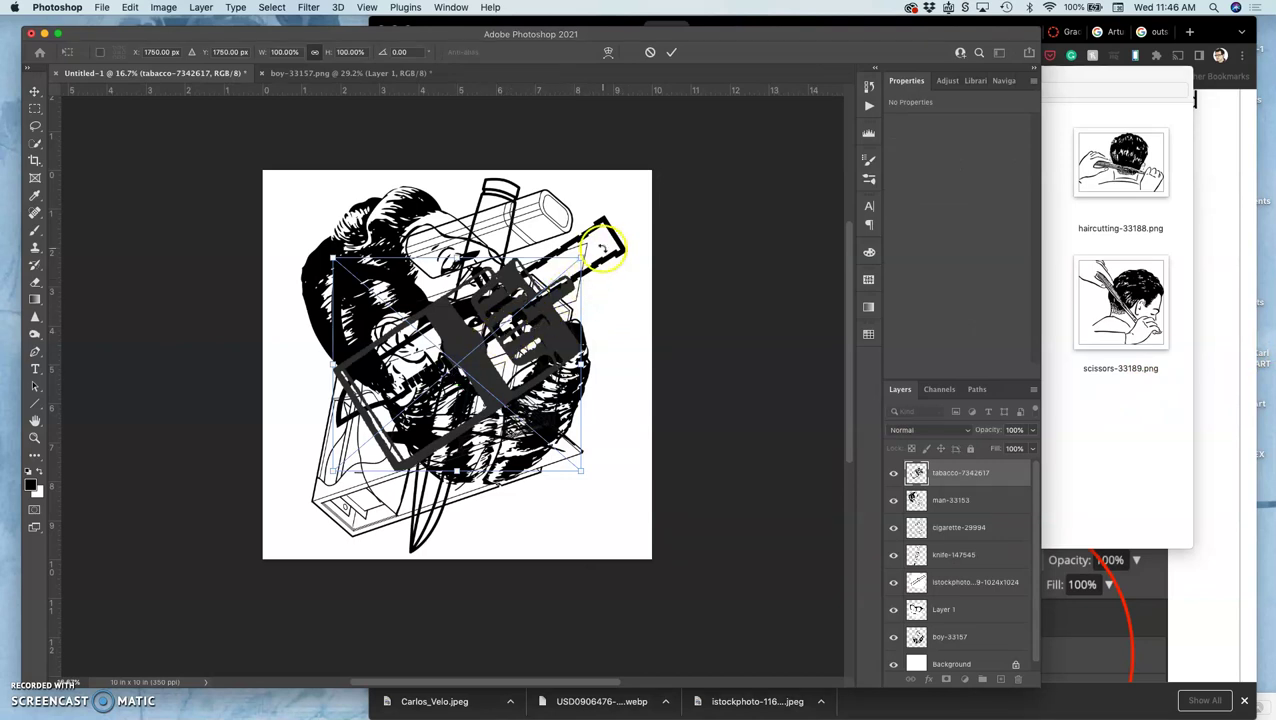
{"action": "mouse_move", "coordinate": [602, 248]}
{"action": "left_mouse_down"}
{"action": "mouse_move", "coordinate": [592, 226]}
{"action": "mouse_move", "coordinate": [560, 216]}
{"action": "mouse_move", "coordinate": [596, 214]}
{"action": "mouse_move", "coordinate": [584, 232]}
{"action": "left_mouse_up"}
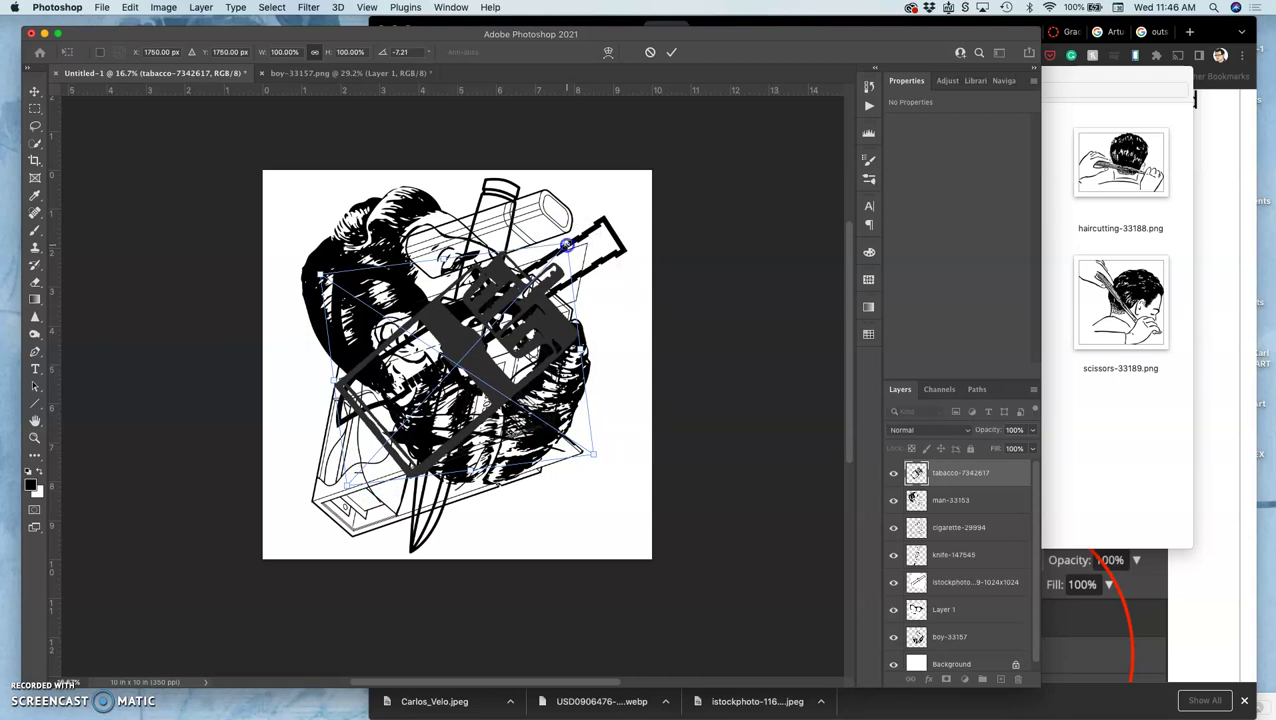
{"action": "left_click_drag", "start_coordinate": [566, 244], "coordinate": [594, 193]}
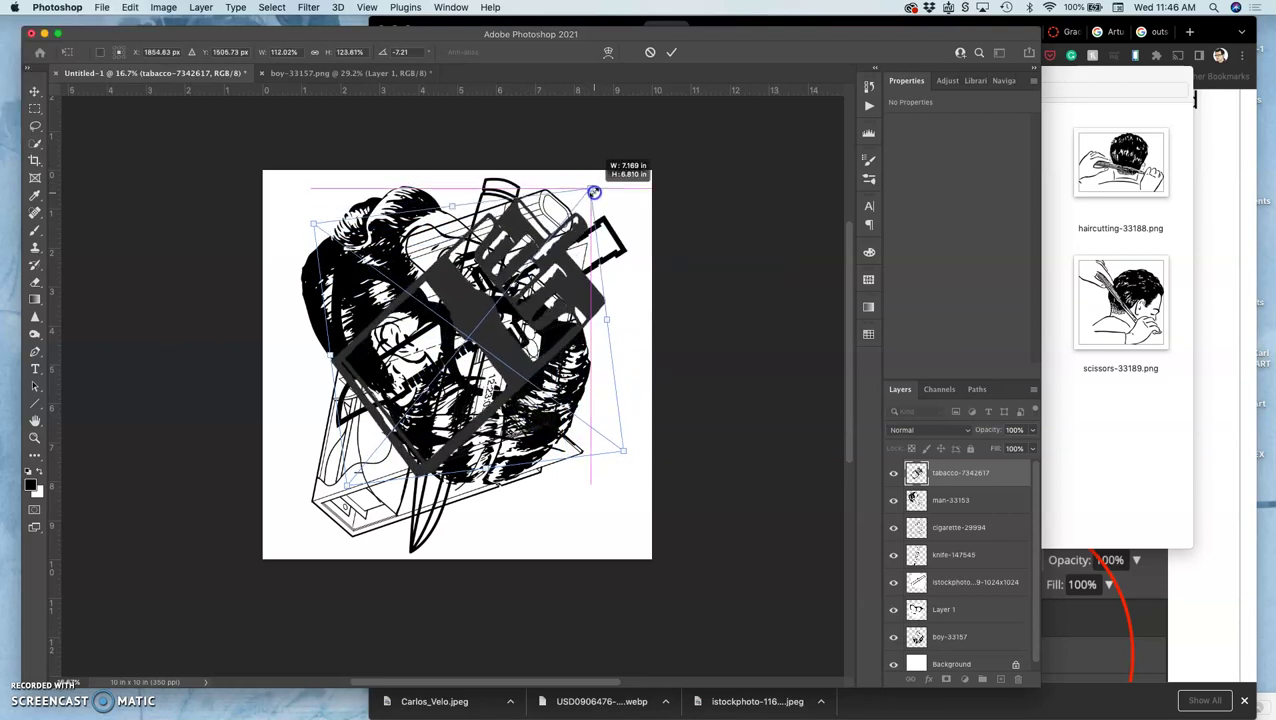
{"action": "left_click_drag", "start_coordinate": [561, 287], "coordinate": [163, 390]}
{"action": "key", "text": "Return"}
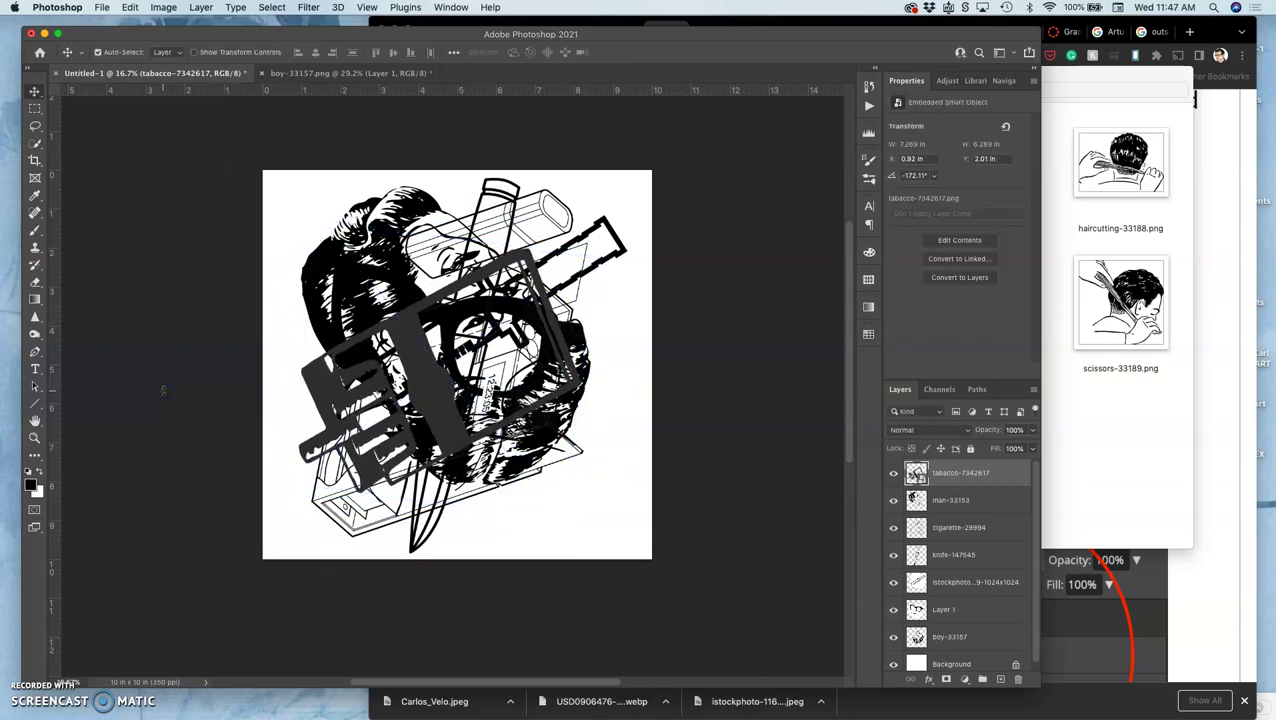
{"action": "key", "text": "super+equal"}
{"action": "key", "text": "super+equal"}
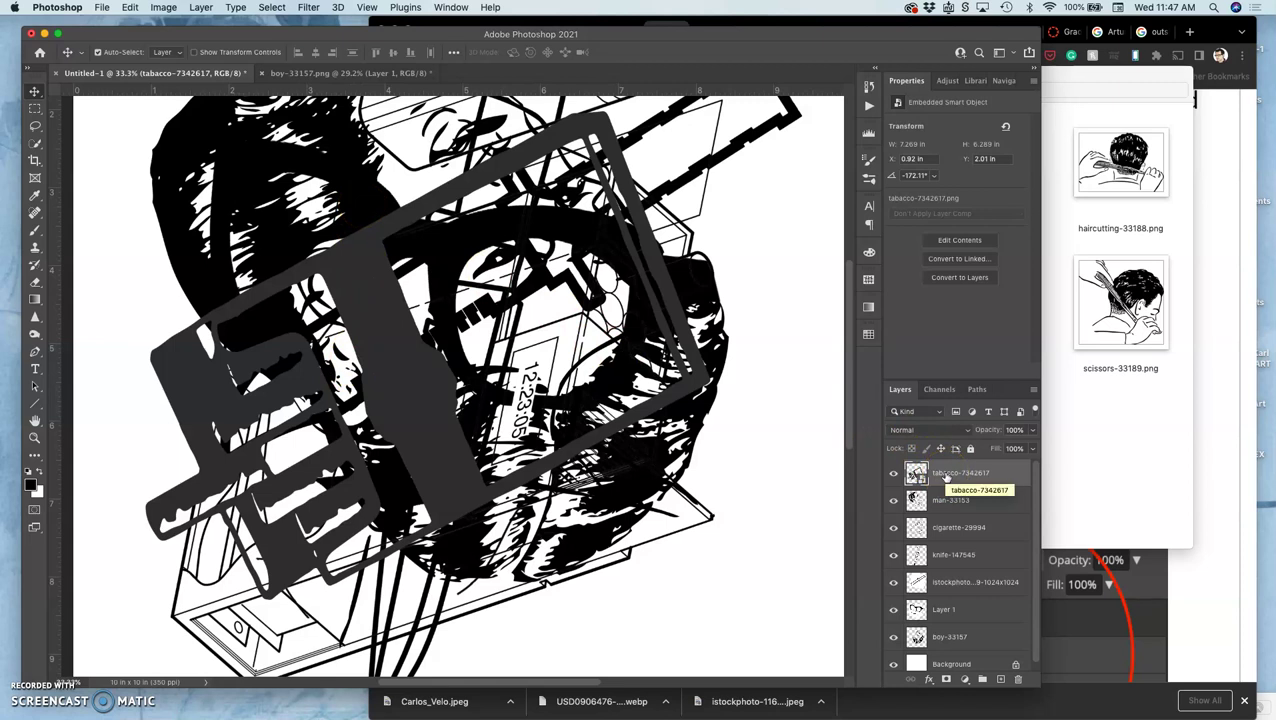
Rasterize the tabacco-7342617 layer and apply Levels with the black input at 51.
{"action": "right_click", "coordinate": [945, 476]}
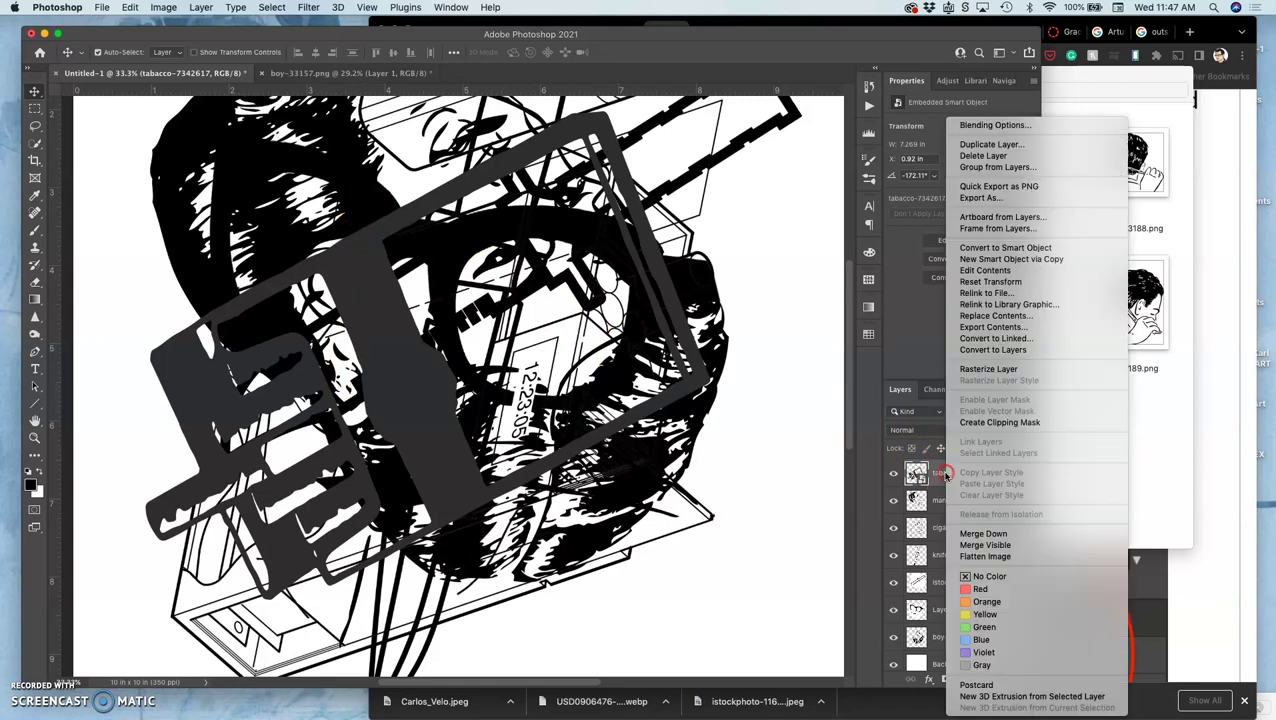
{"action": "left_click", "coordinate": [978, 372]}
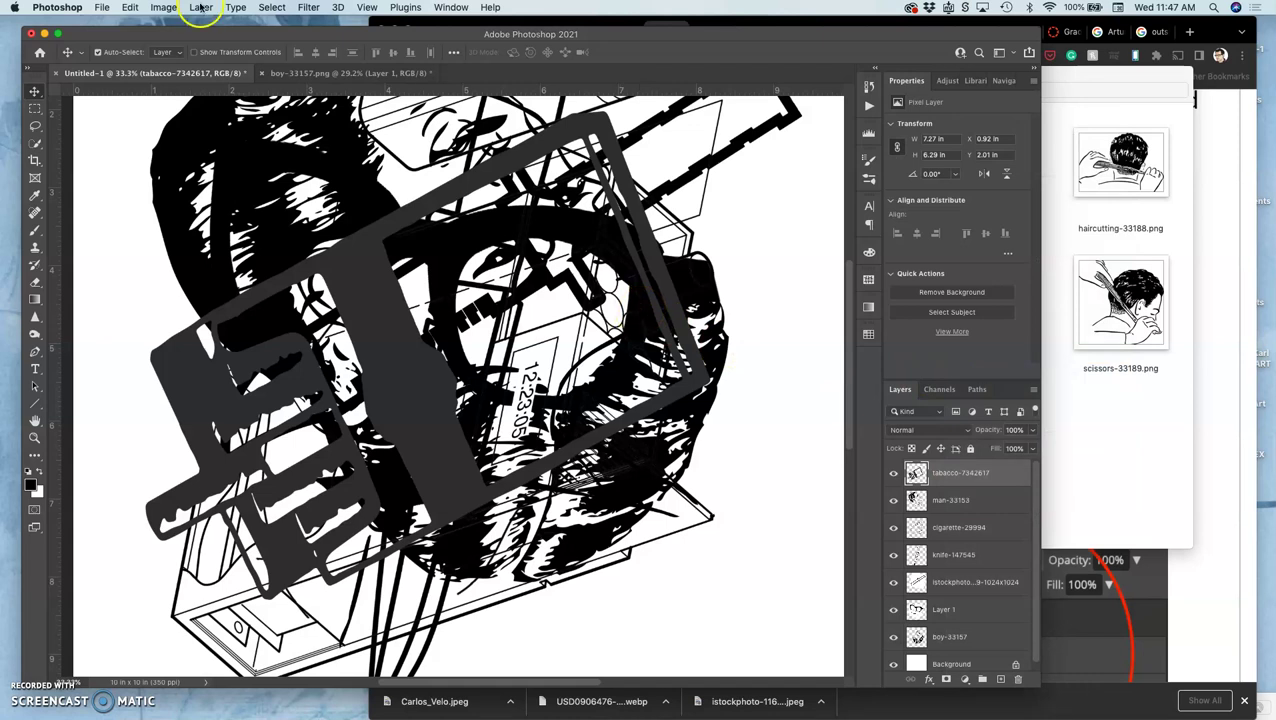
{"action": "left_click", "coordinate": [164, 9]}
{"action": "mouse_move", "coordinate": [185, 44]}
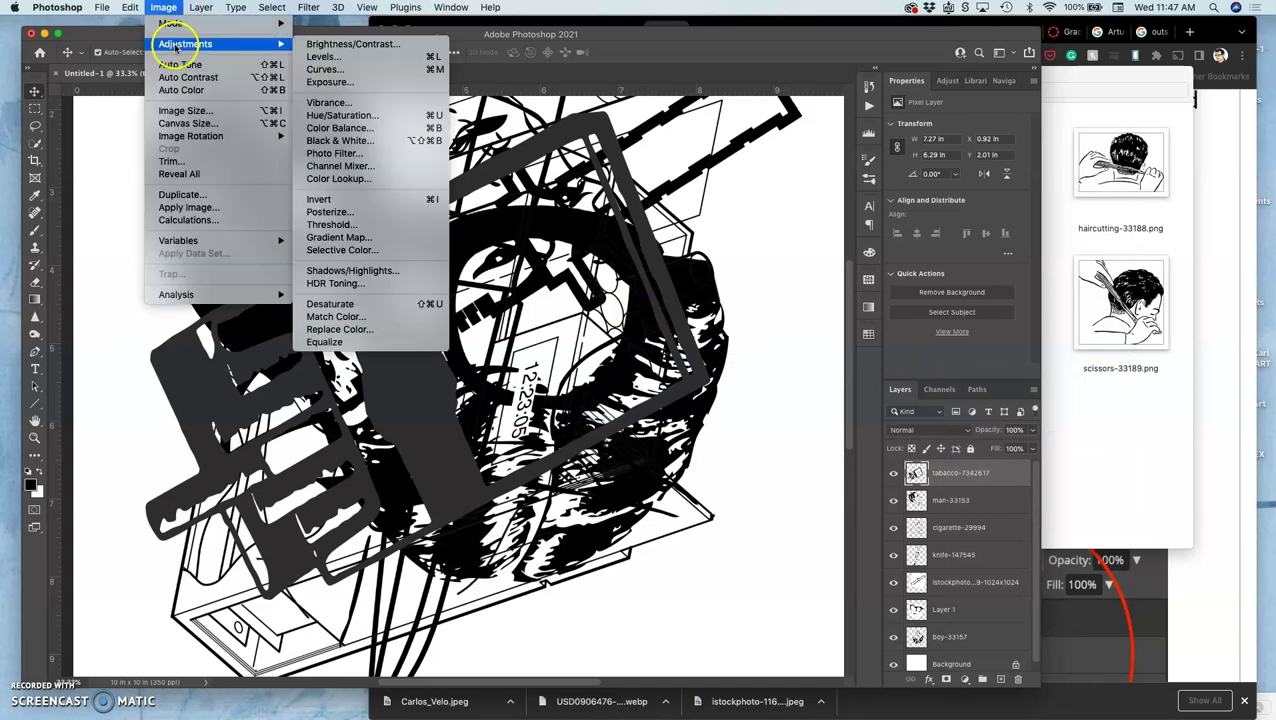
{"action": "left_click", "coordinate": [357, 57]}
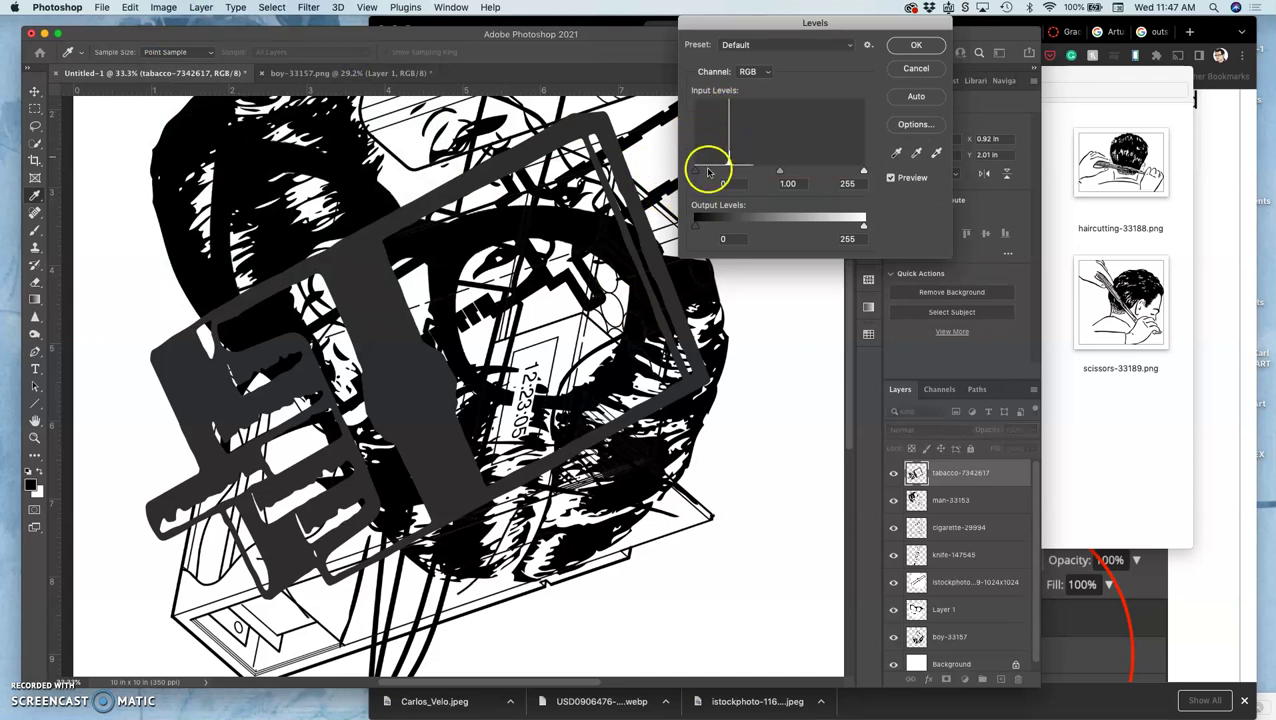
{"action": "left_click_drag", "start_coordinate": [696, 175], "coordinate": [729, 172]}
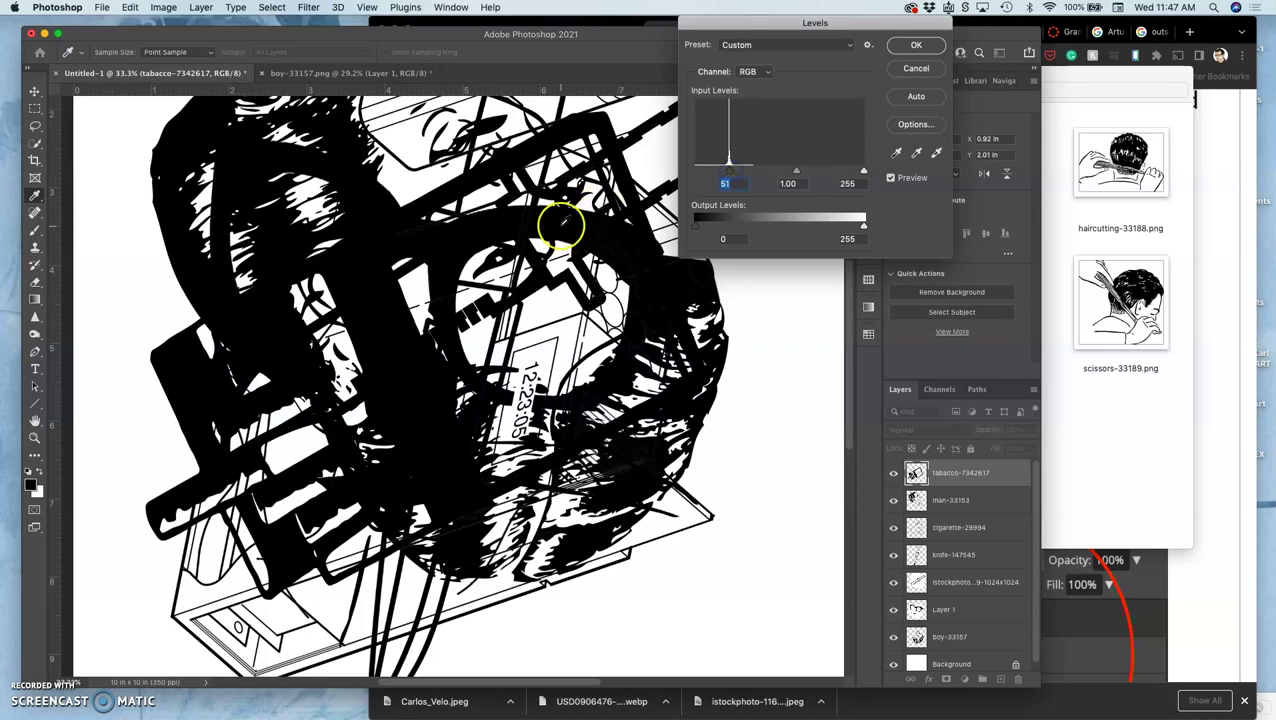
{"action": "left_click", "coordinate": [915, 44]}
{"action": "key", "text": "super"}
{"action": "key", "text": "super+minus"}
{"action": "key", "text": "super+minus"}
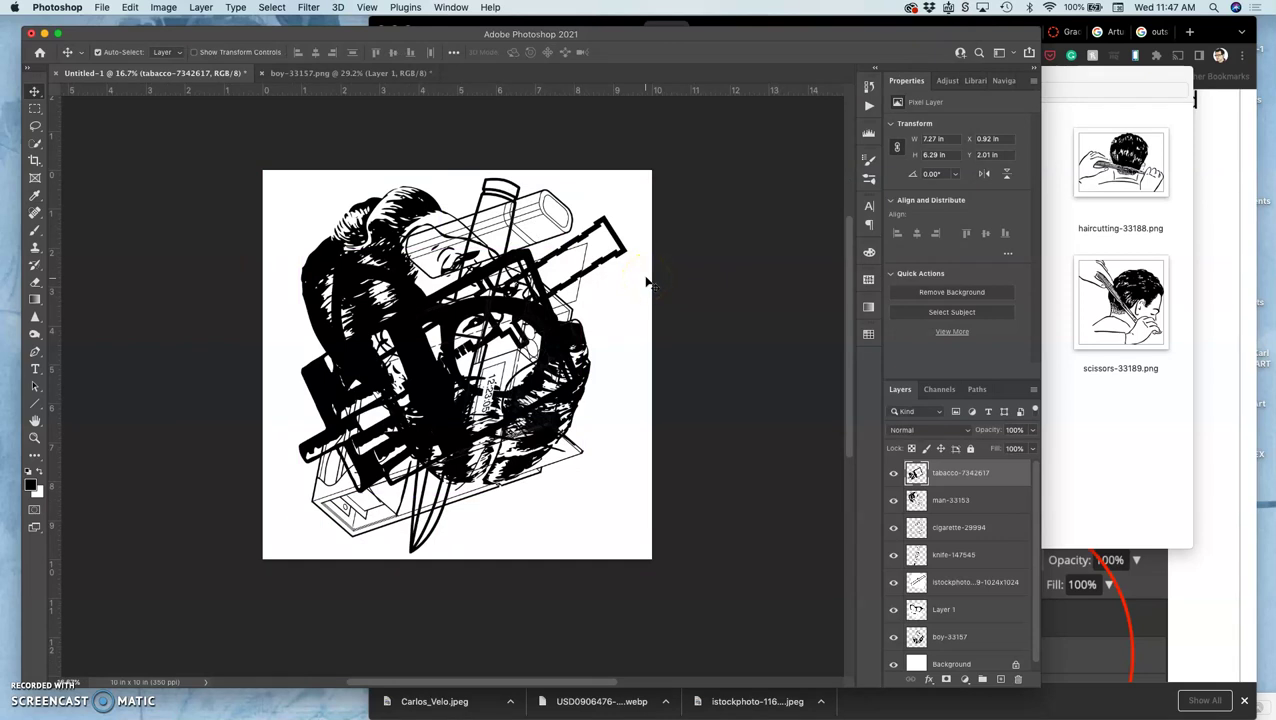
{"action": "left_click", "coordinate": [555, 287]}
{"action": "left_click_drag", "start_coordinate": [562, 310], "coordinate": [597, 318]}
In Save As, enter a new Exercise 1 file name with the author's name, Photoshop format, Desktop location.
{"action": "left_click", "coordinate": [104, 8]}
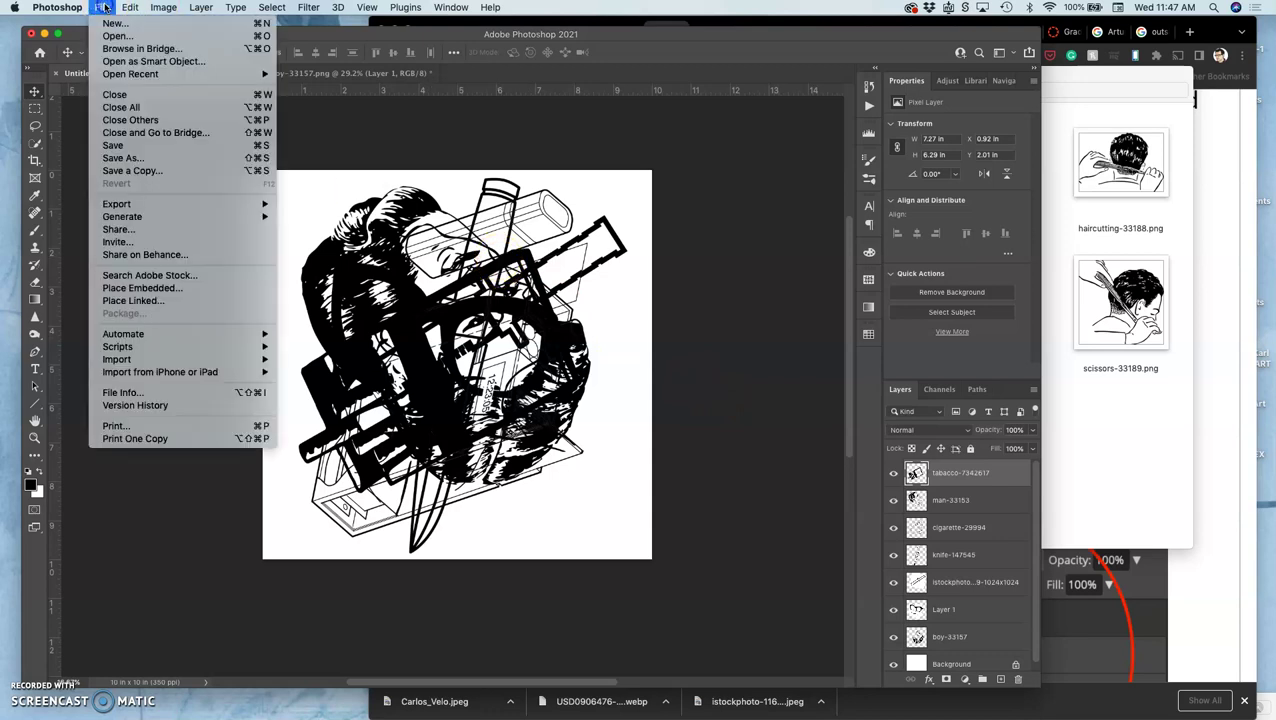
{"action": "left_click", "coordinate": [125, 161]}
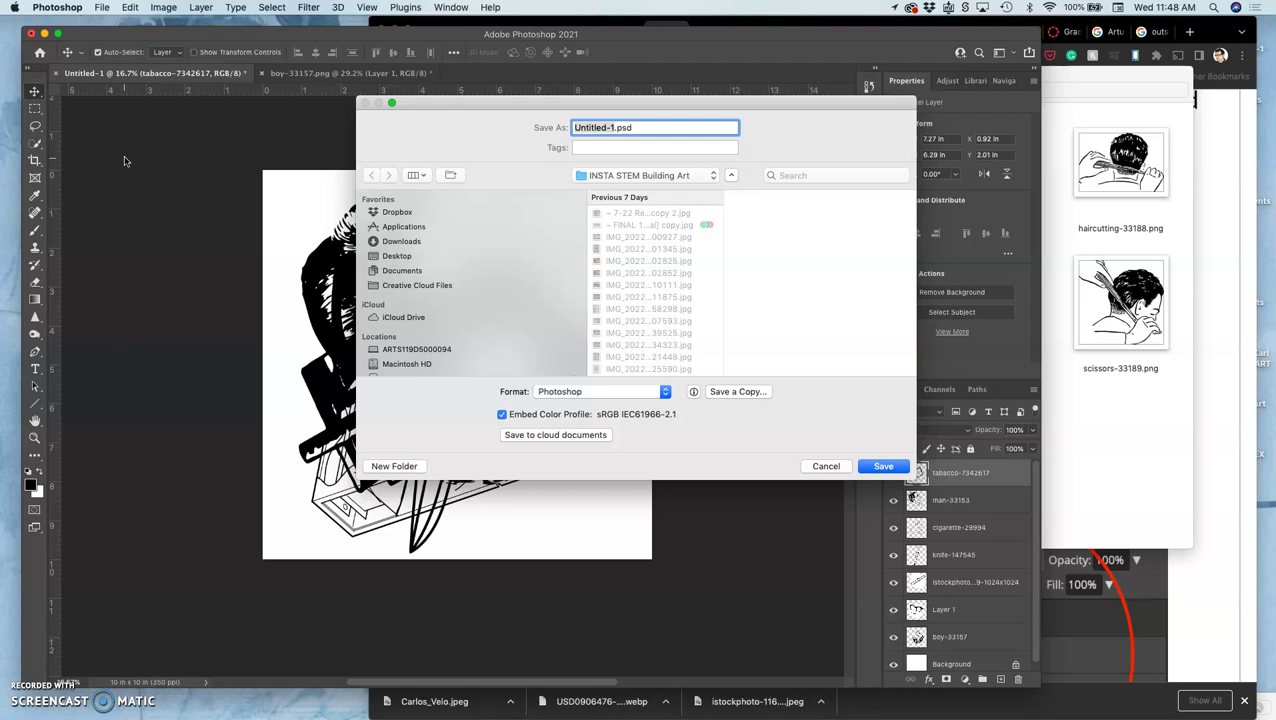
{"action": "type", "text": "FA22 Karl Excercise 1"}
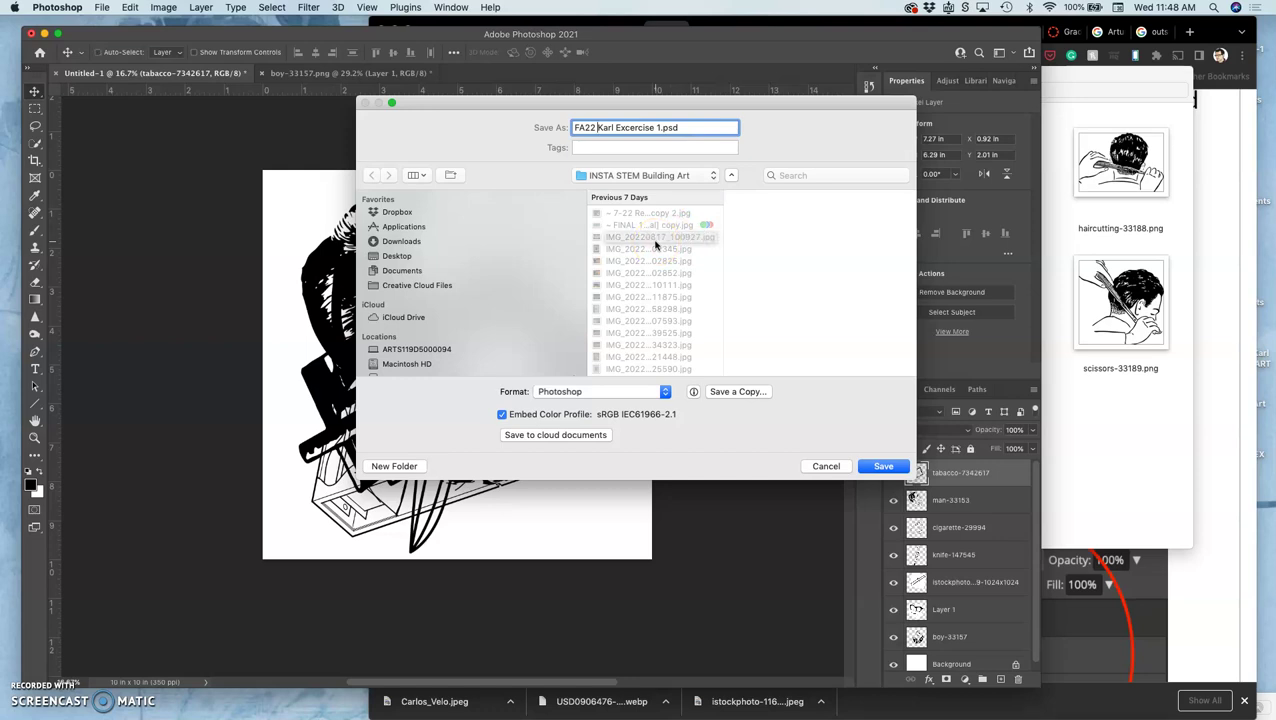
{"action": "key", "text": "super+shift+d"}
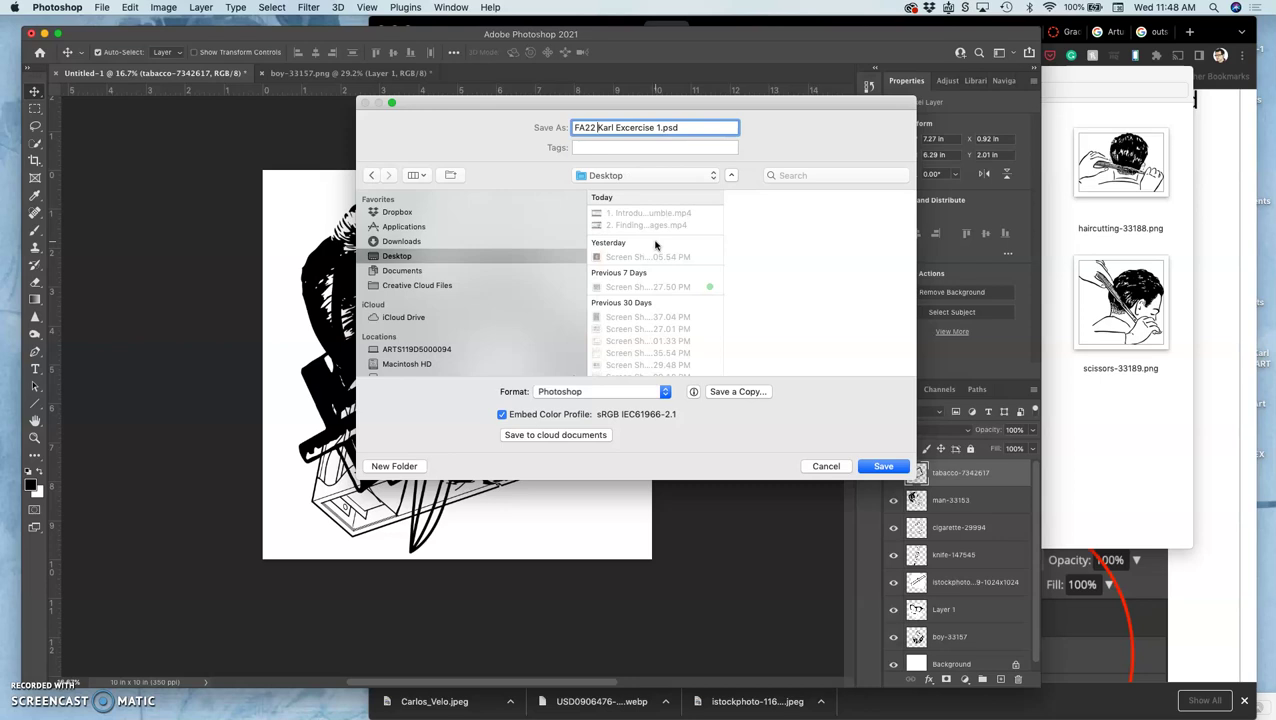